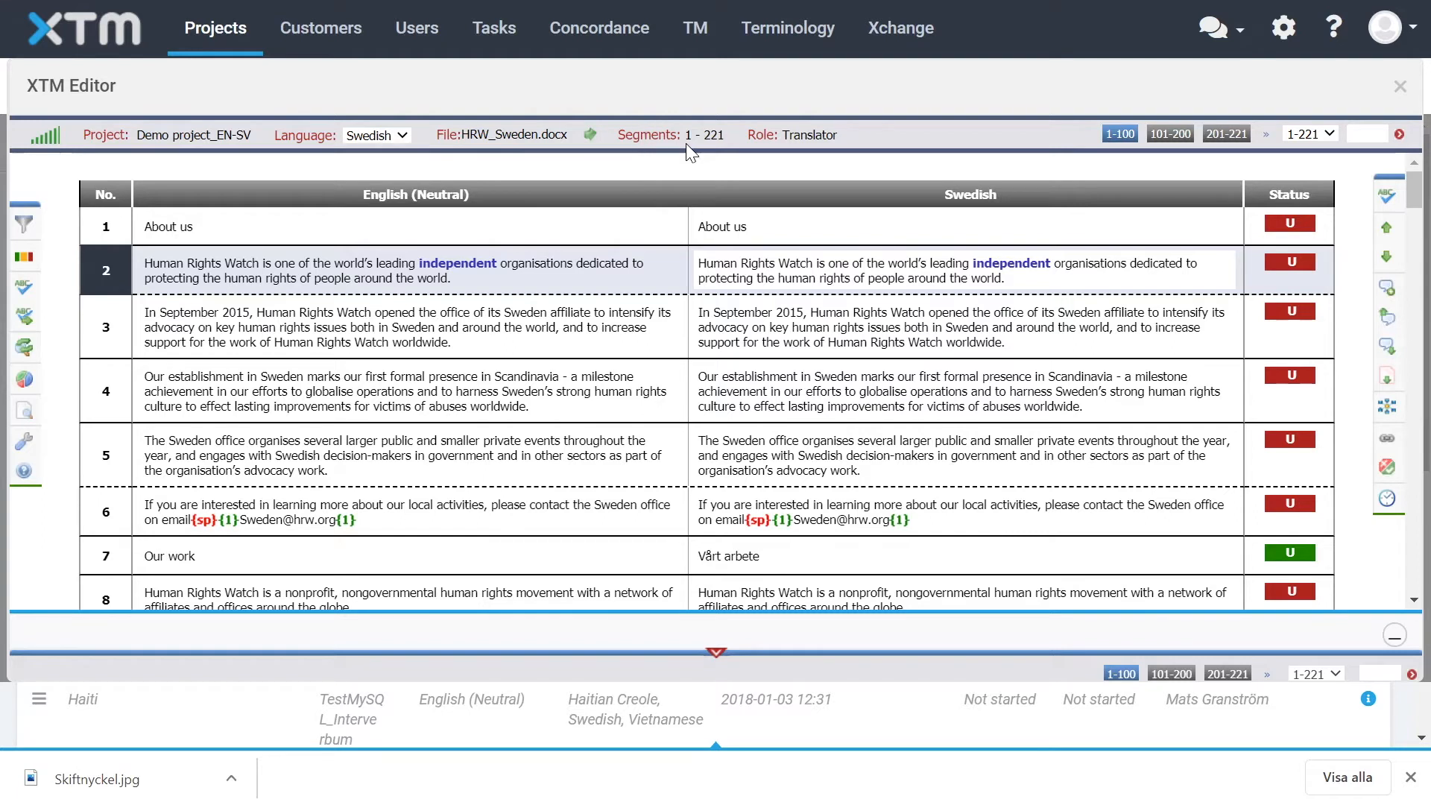
Open the translation memory alignment page and enter Align_demo as the reference name
left_click(709, 46)
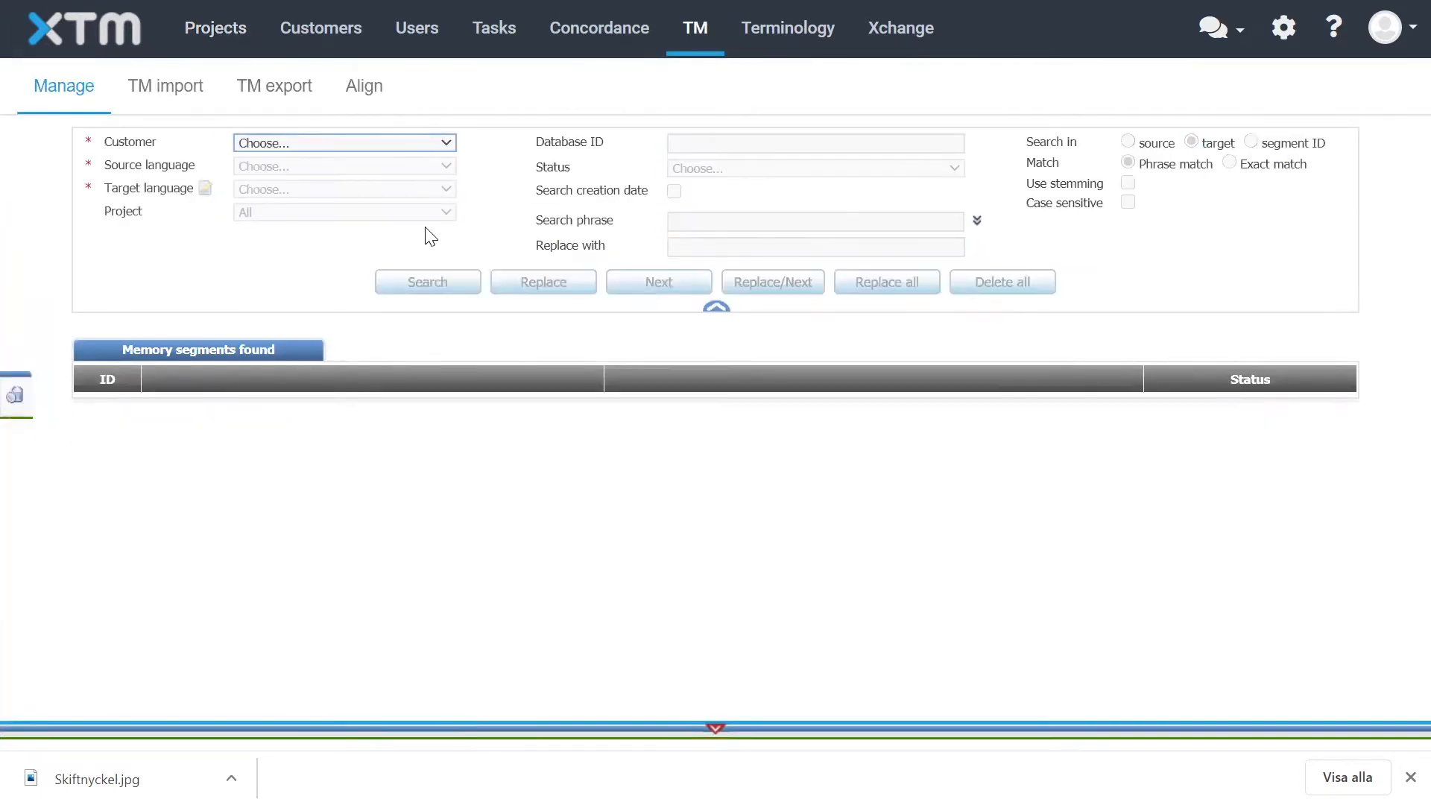
left_click(369, 93)
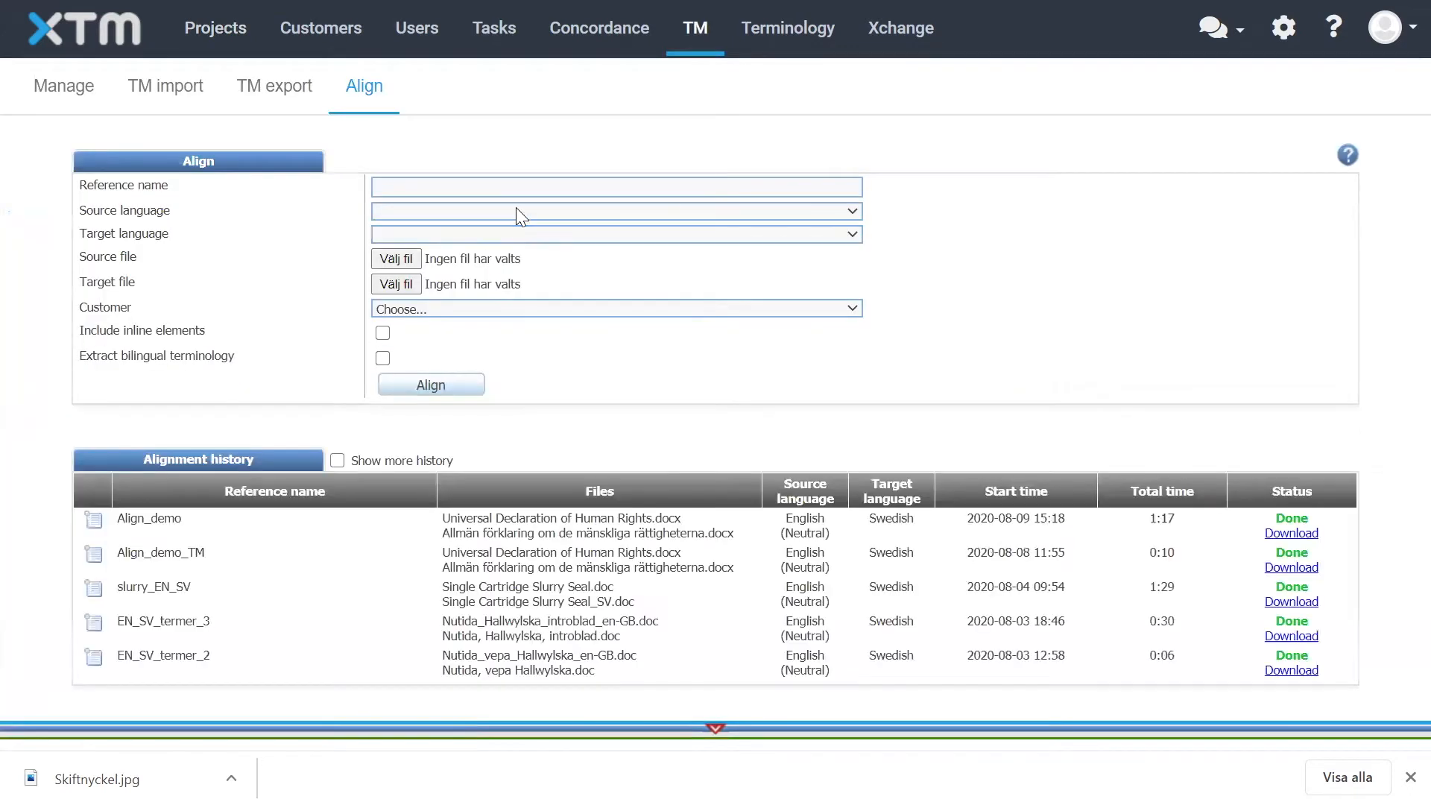
left_click(834, 188)
left_click(568, 222)
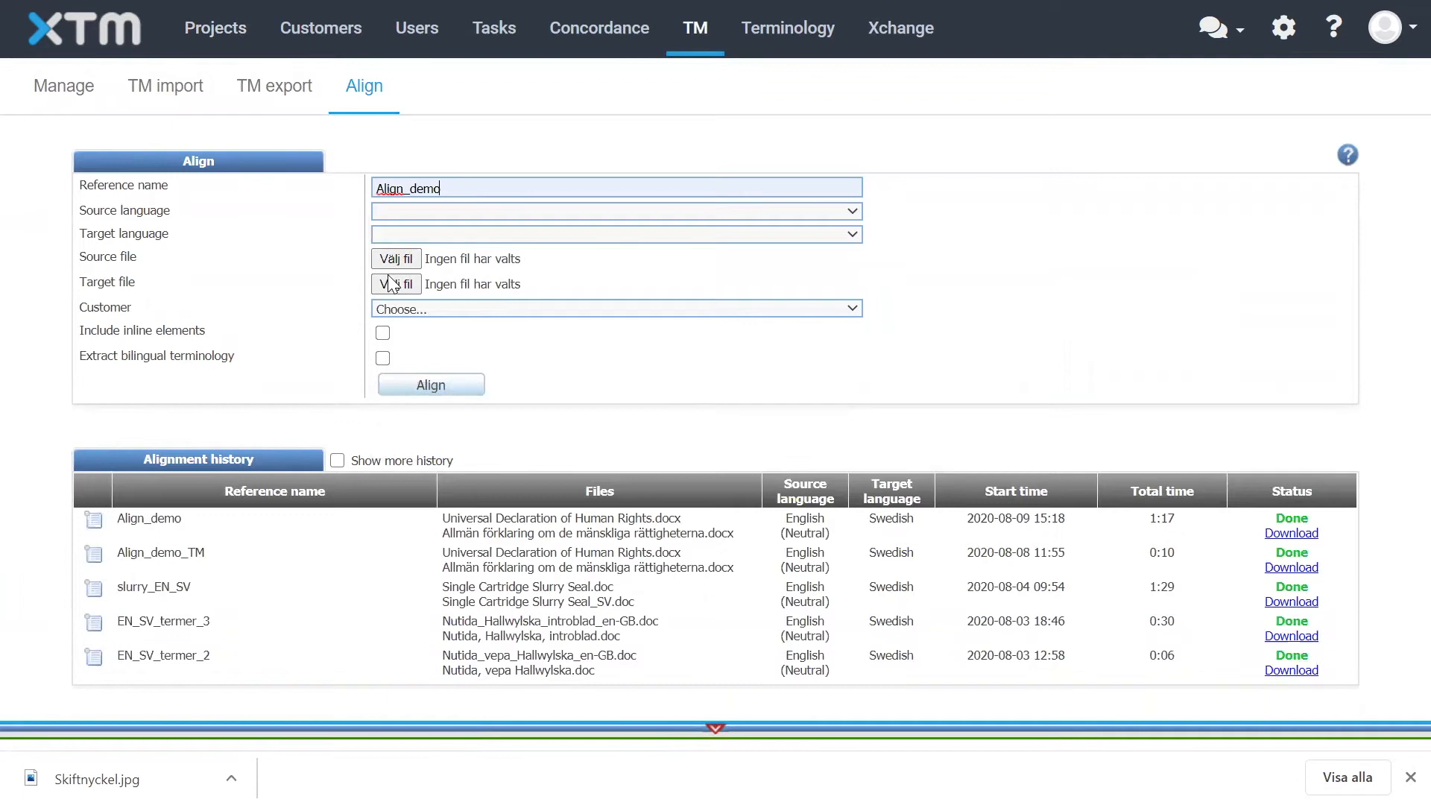
Set the alignment's source language to English (Neutral)
left_click(853, 214)
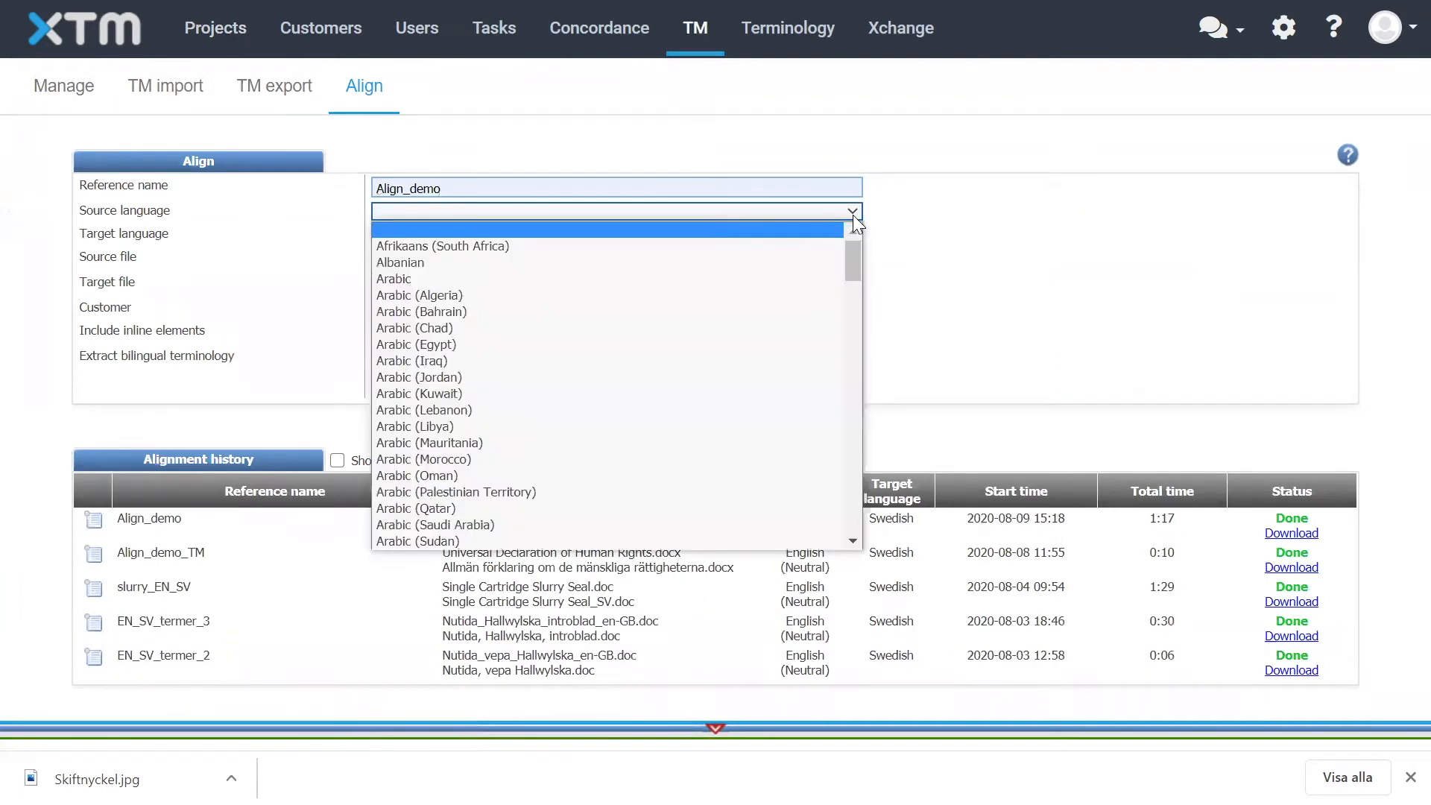
key("e")
key("Down")
key("Down")
key("Down")
key("Down")
key("Down")
key("Down")
key("Down")
key("Down")
key("Down")
key("Down")
key("Down")
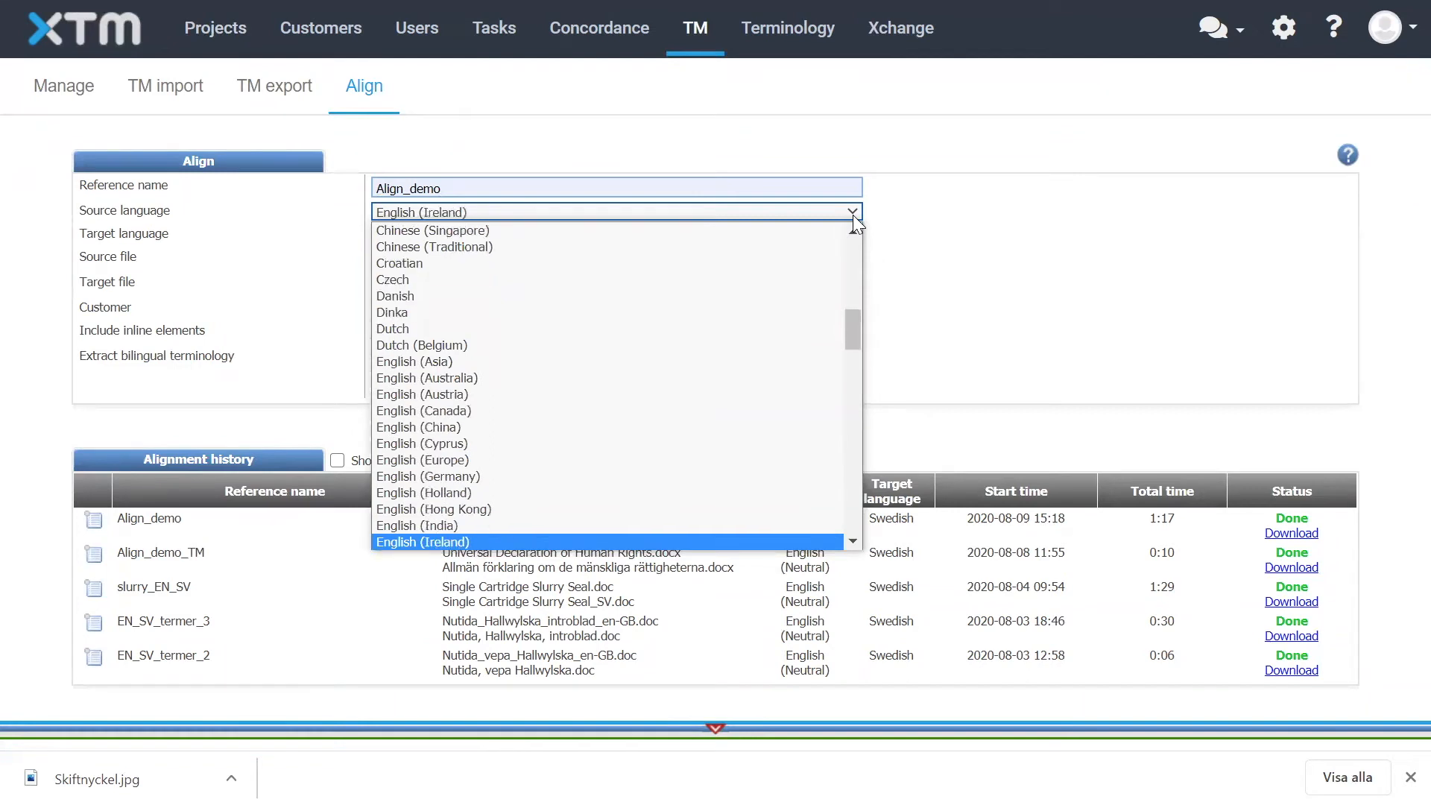
key("Down")
key("Return")
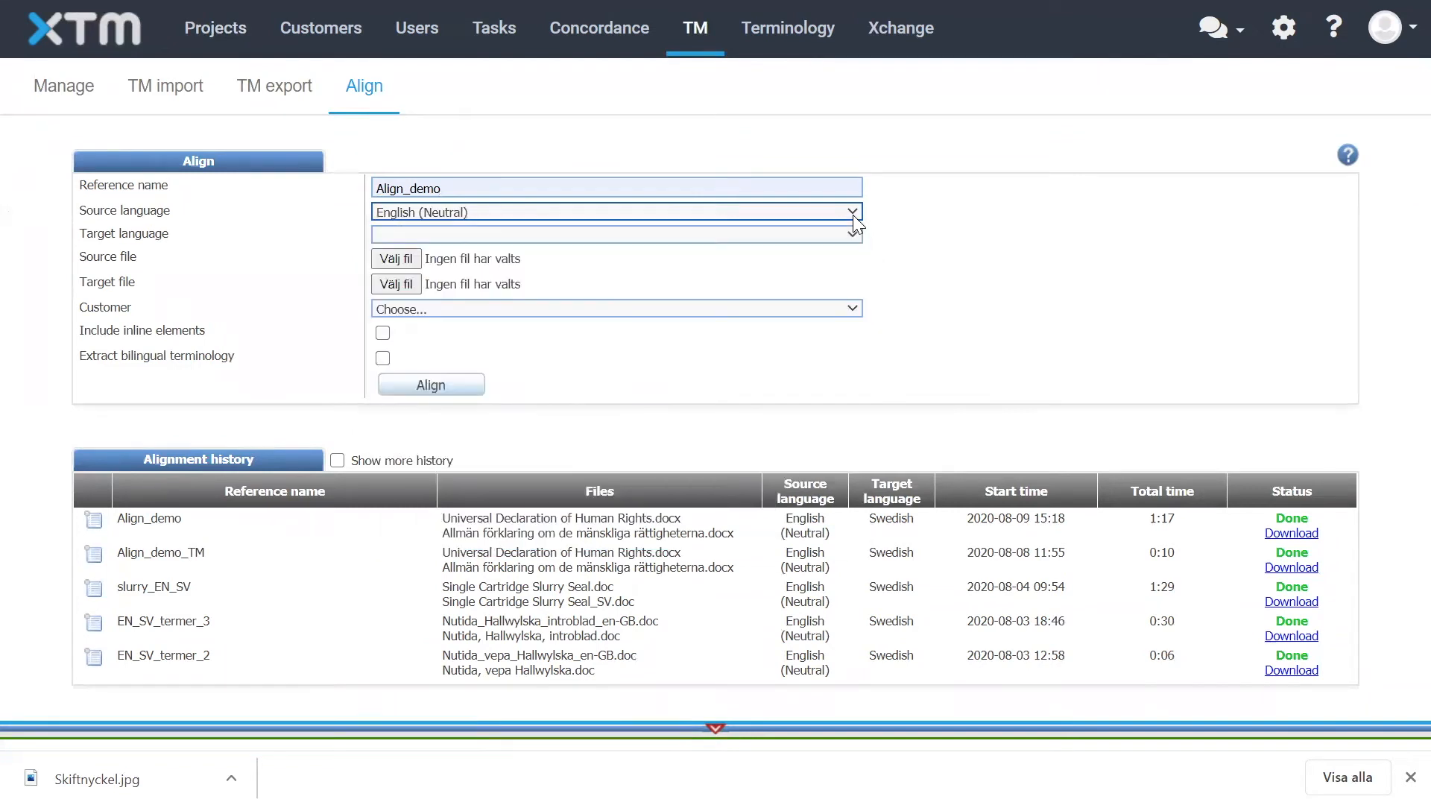
Set the alignment's target language to Swedish
left_click(851, 235)
key("t")
key("Up")
key("Return")
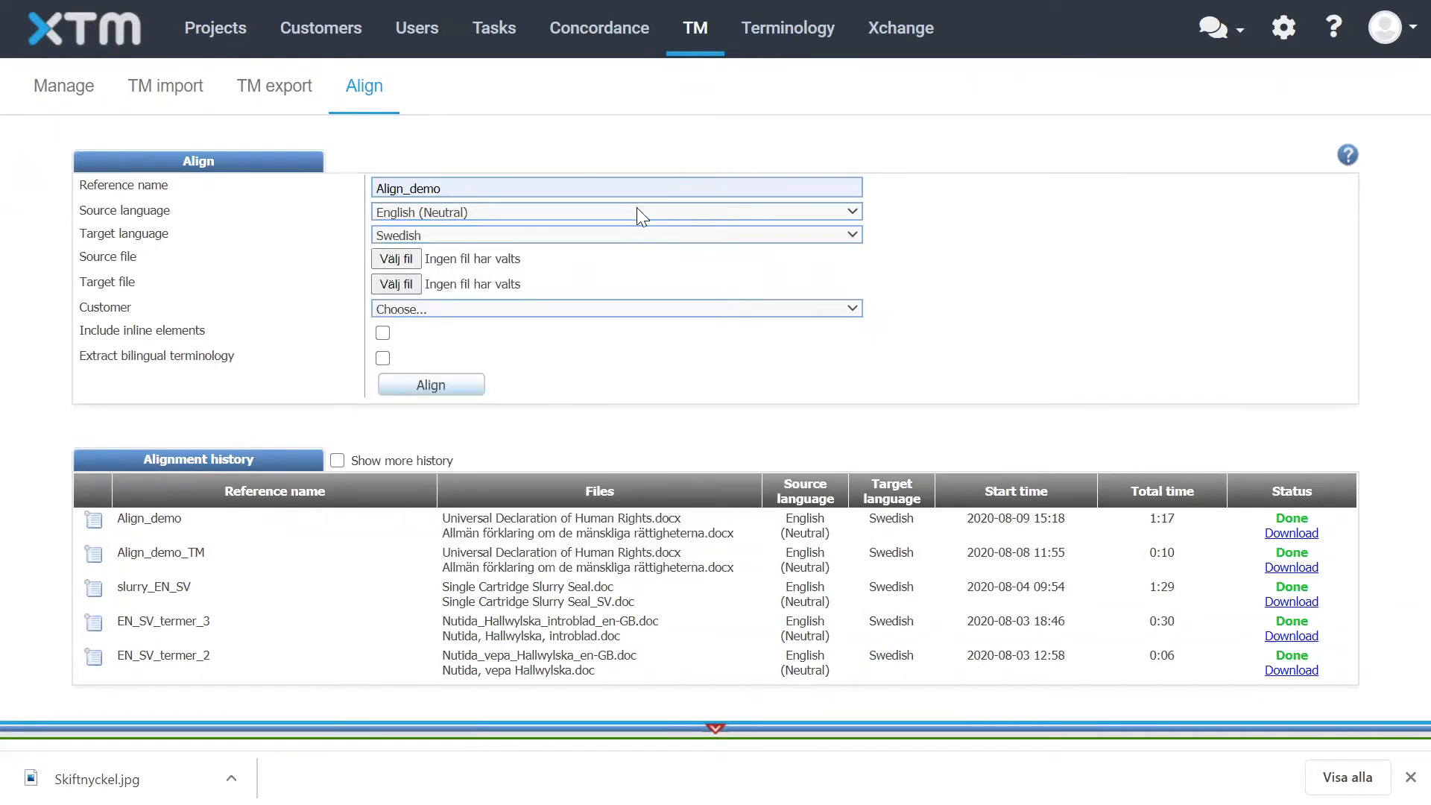
Choose Universal Declaration of Human Rights.docx as source file and Allmän förklaring om de mänskliga rättigheterna.docx as target file
left_click(388, 260)
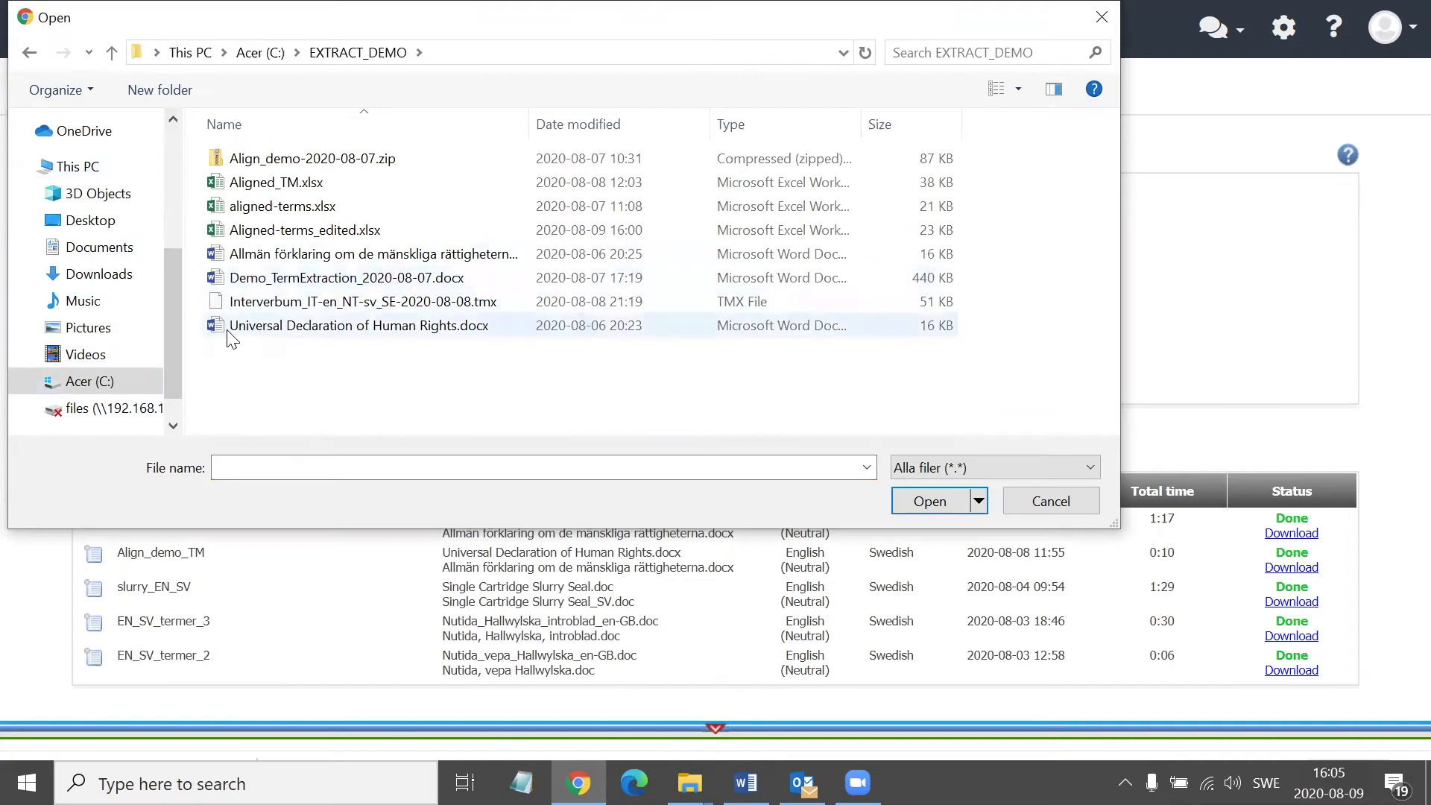
left_click(227, 328)
key("Return")
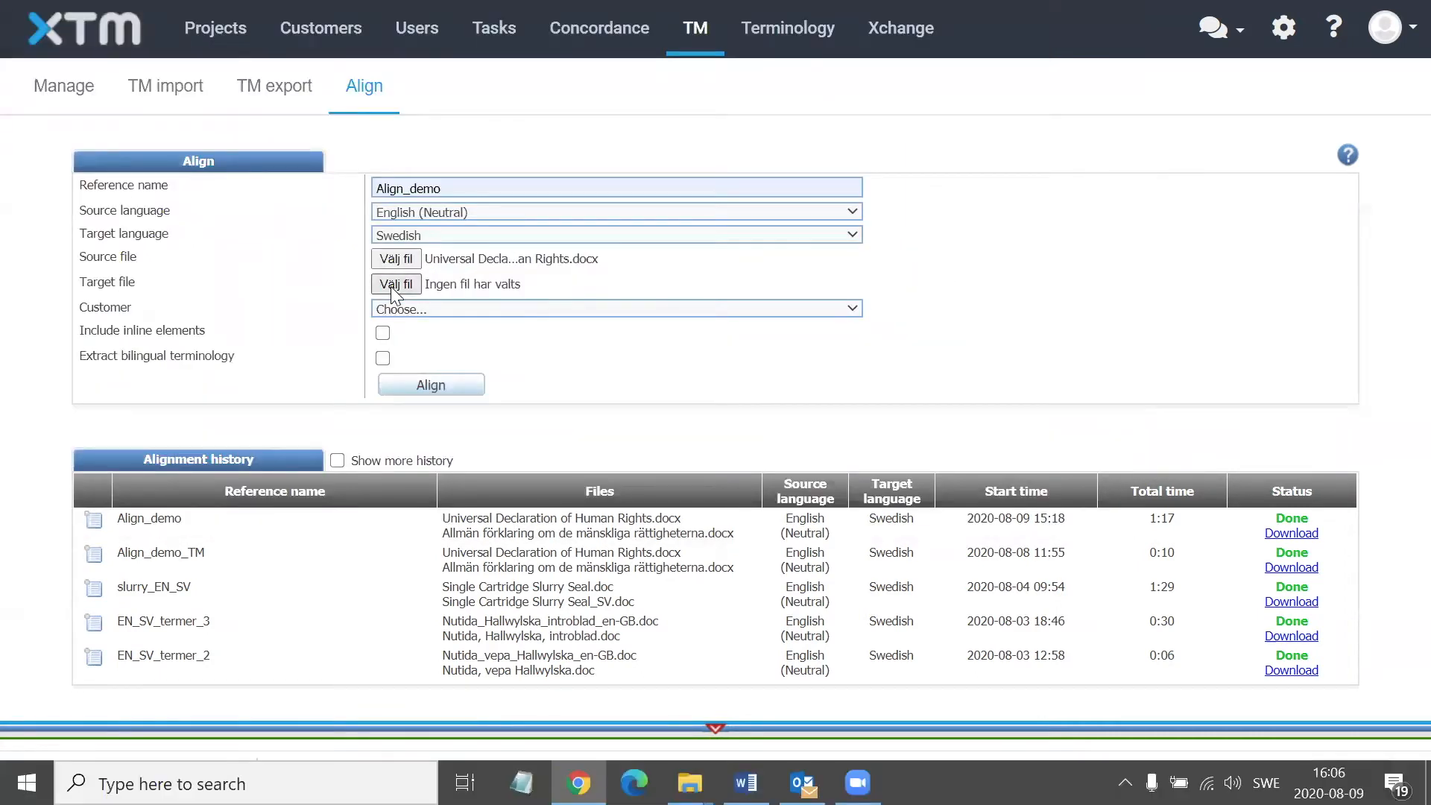
left_click(391, 287)
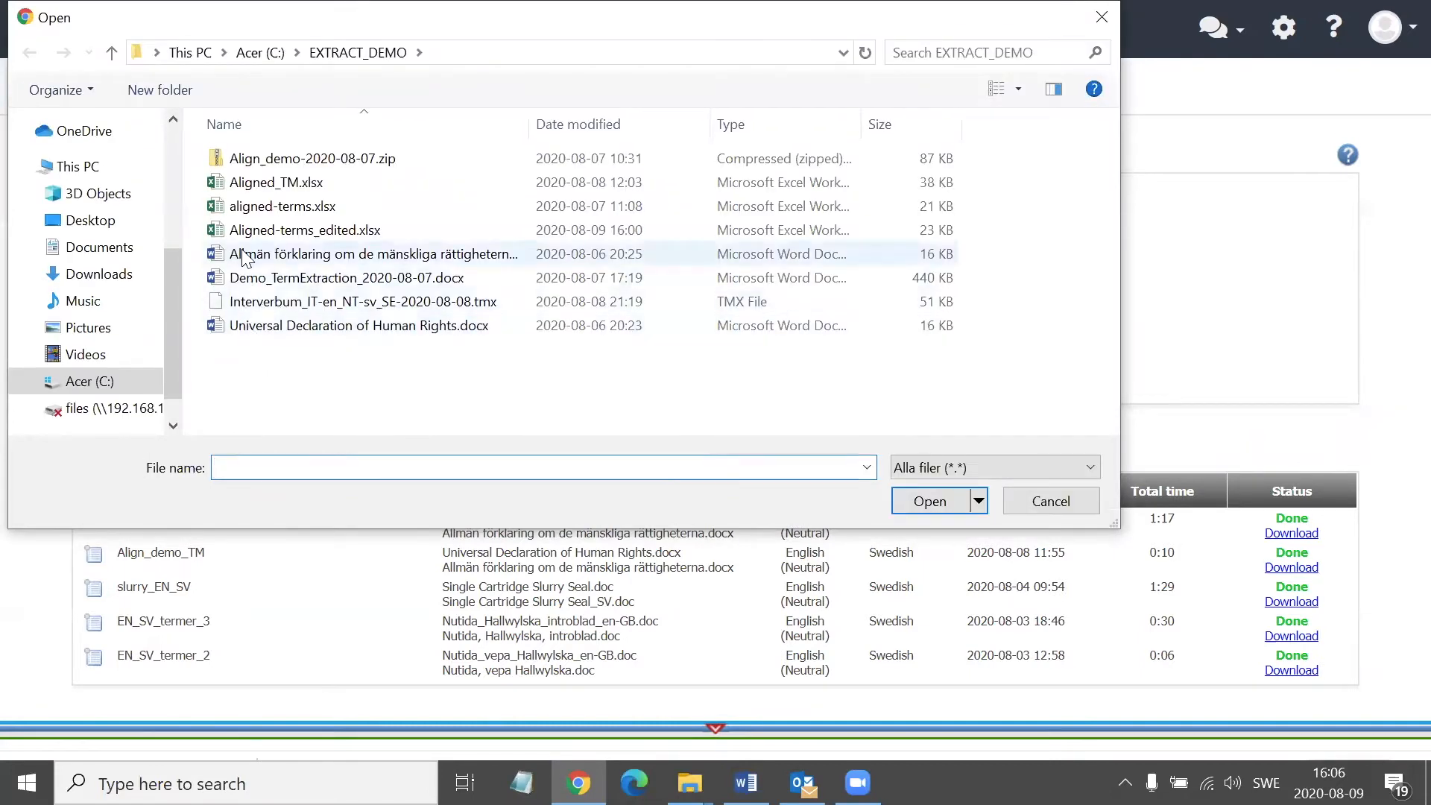
double_click(243, 257)
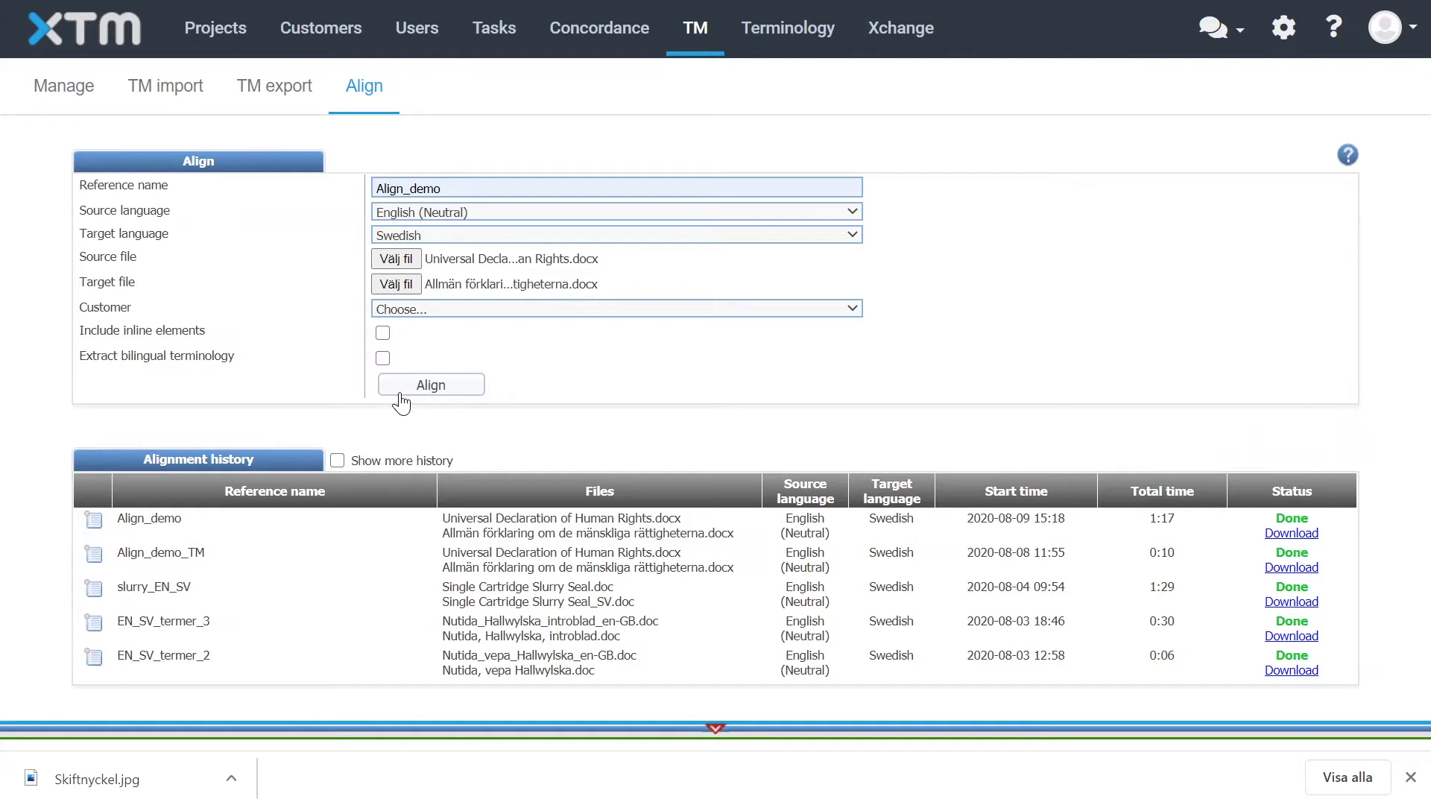
Enable bilingual terminology extraction and start the alignment
left_click(382, 358)
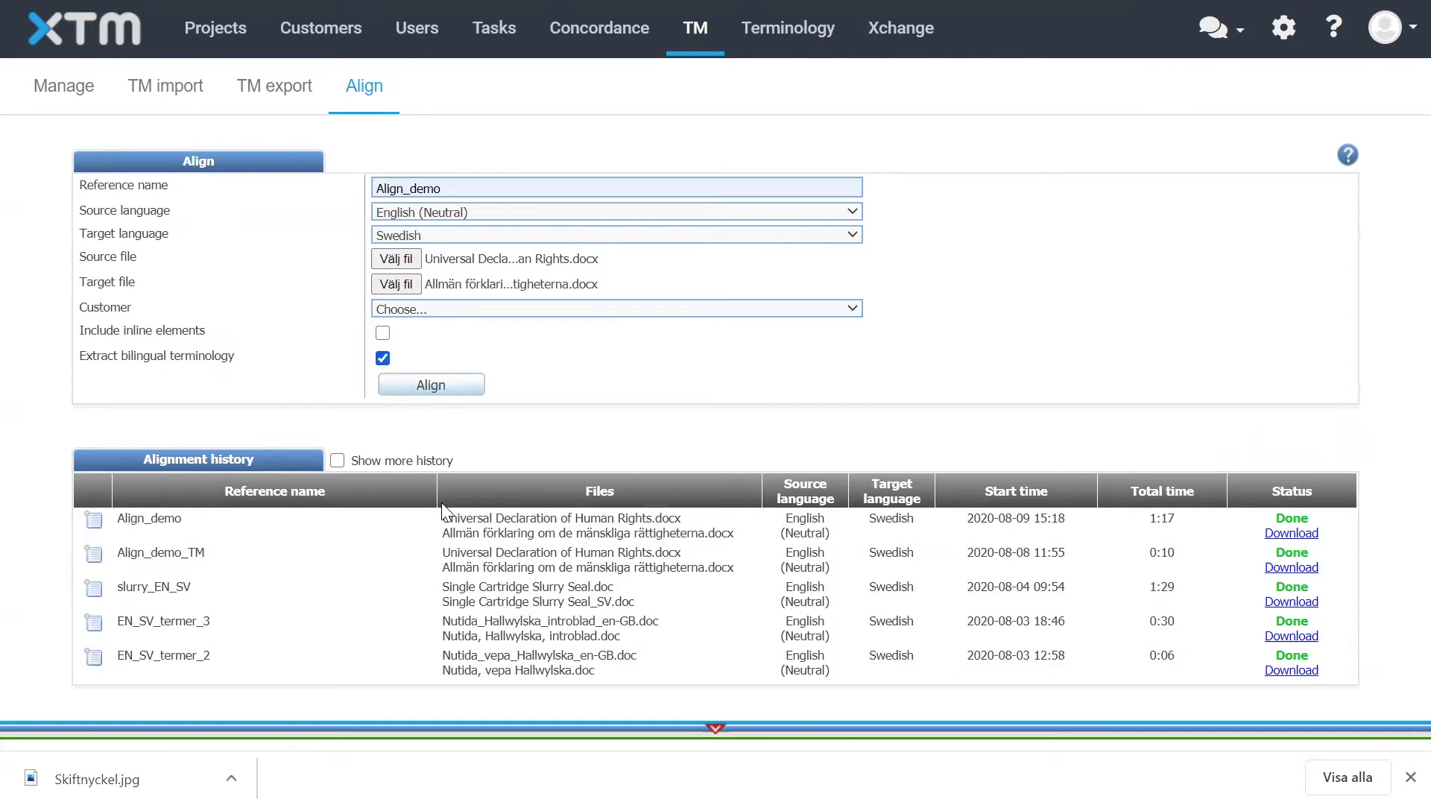
left_click(439, 389)
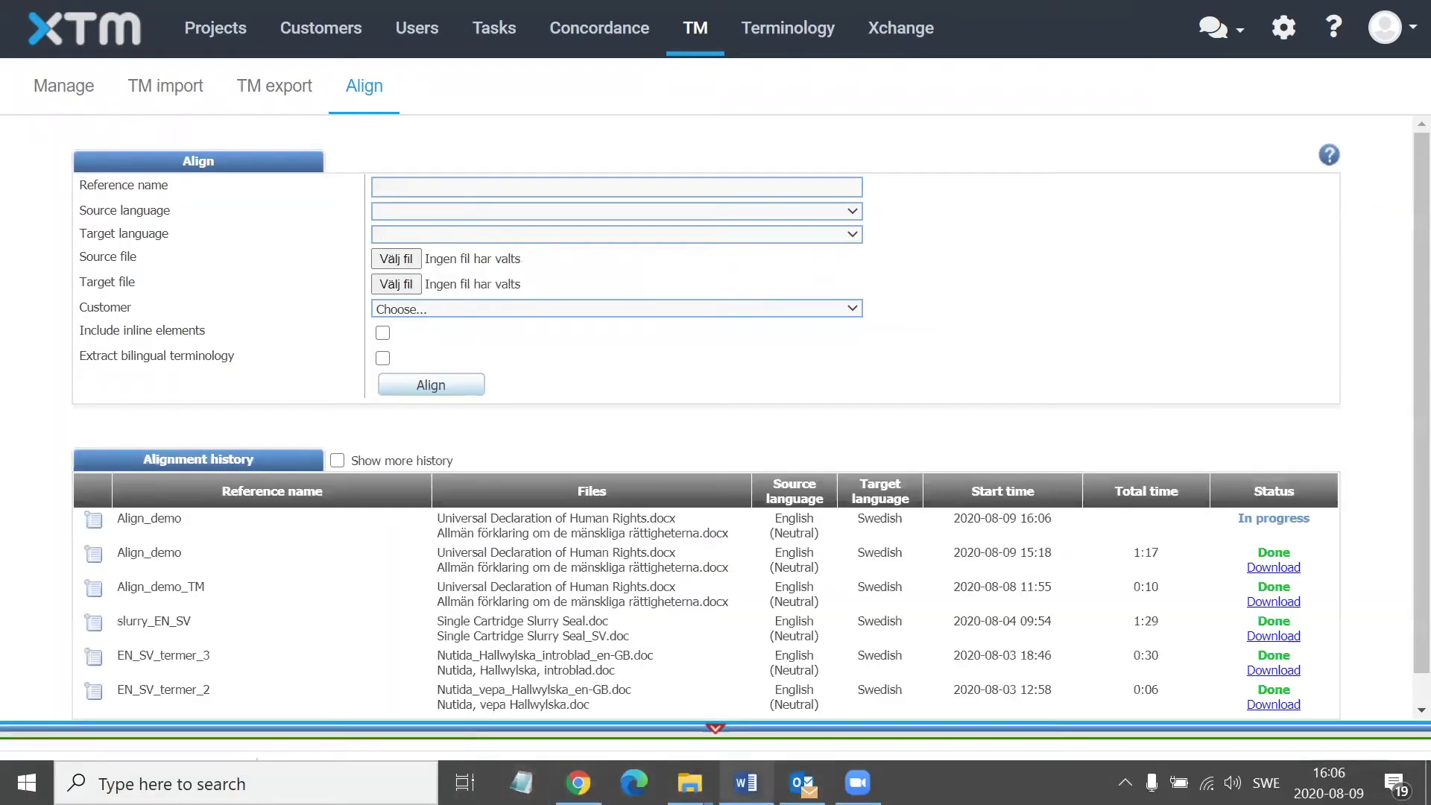
Switch to File Explorer and open aligned-terms.xlsx from the EXTRACT_DEMO folder in Excel
mouse_move(689, 783)
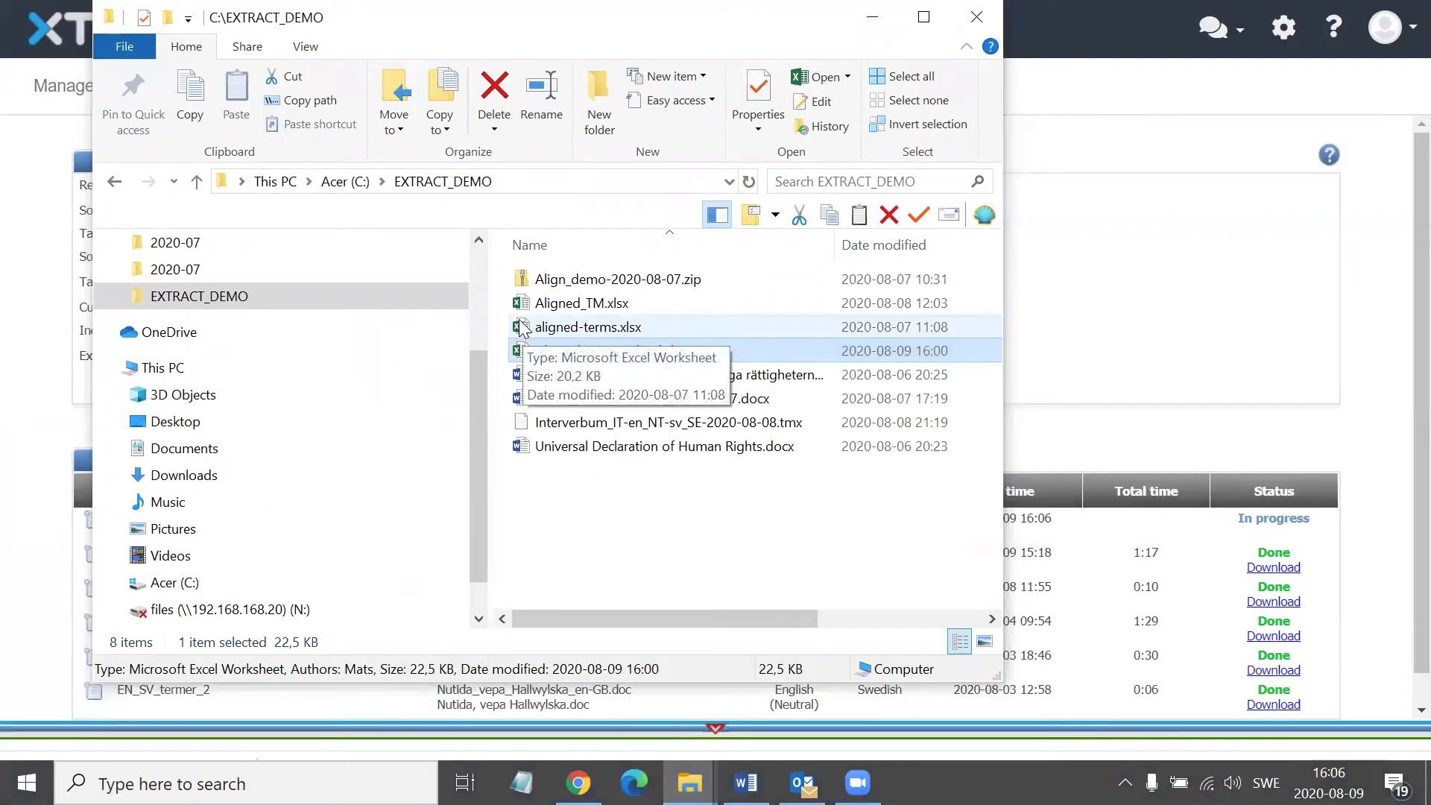
left_click(524, 306)
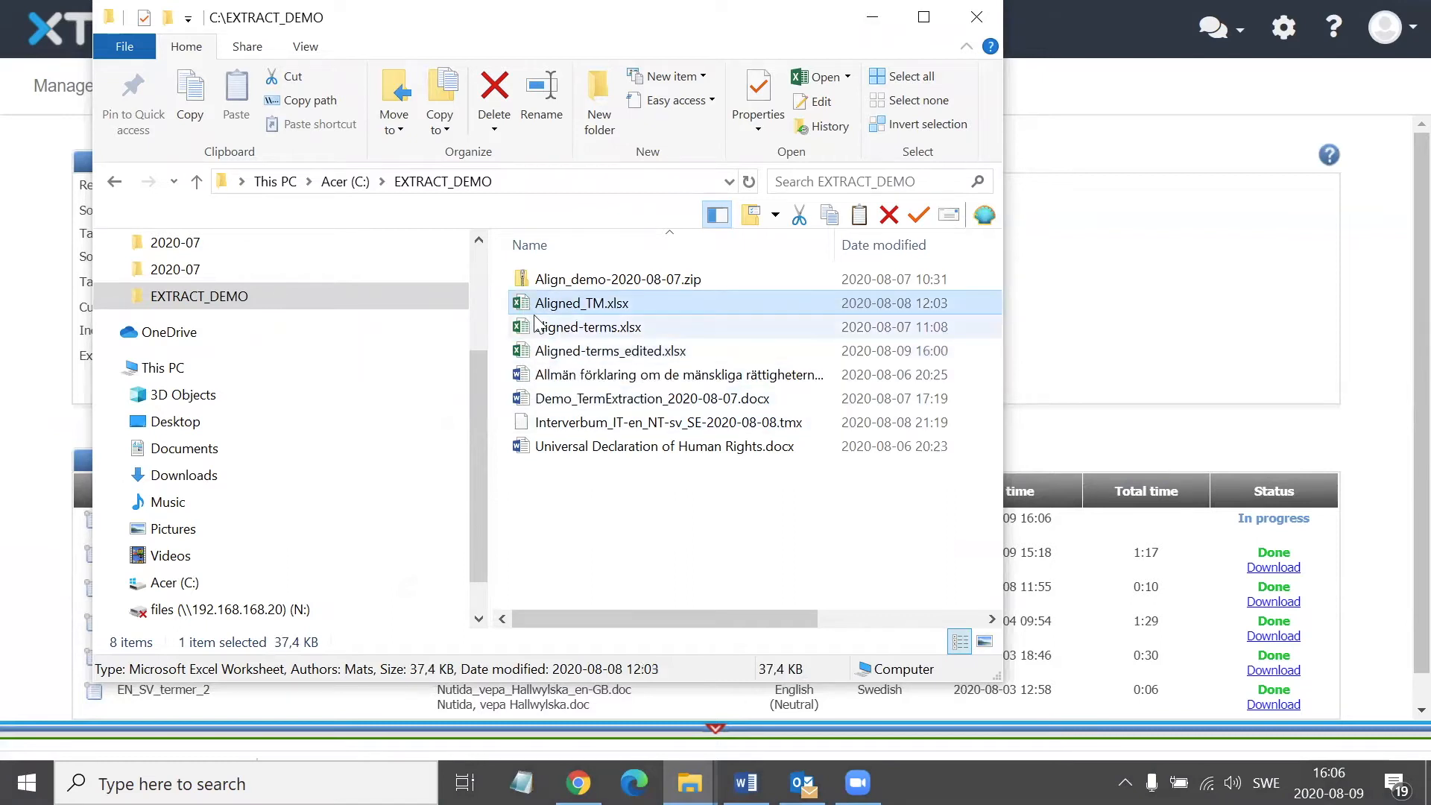
double_click(556, 327)
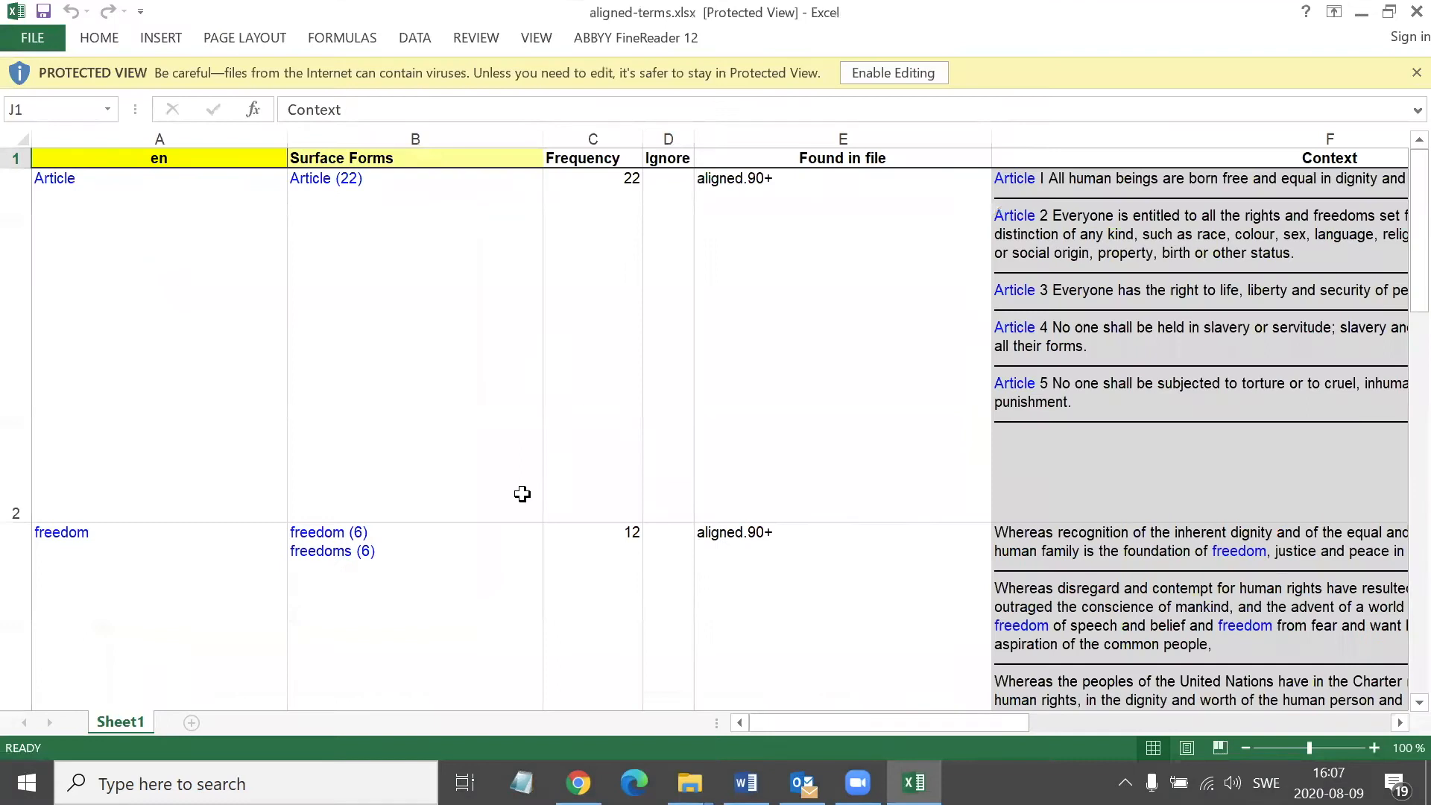
Examine the extracted English terms and their surface forms, frequency and source file columns
left_click(199, 372)
key("Down")
key("Down")
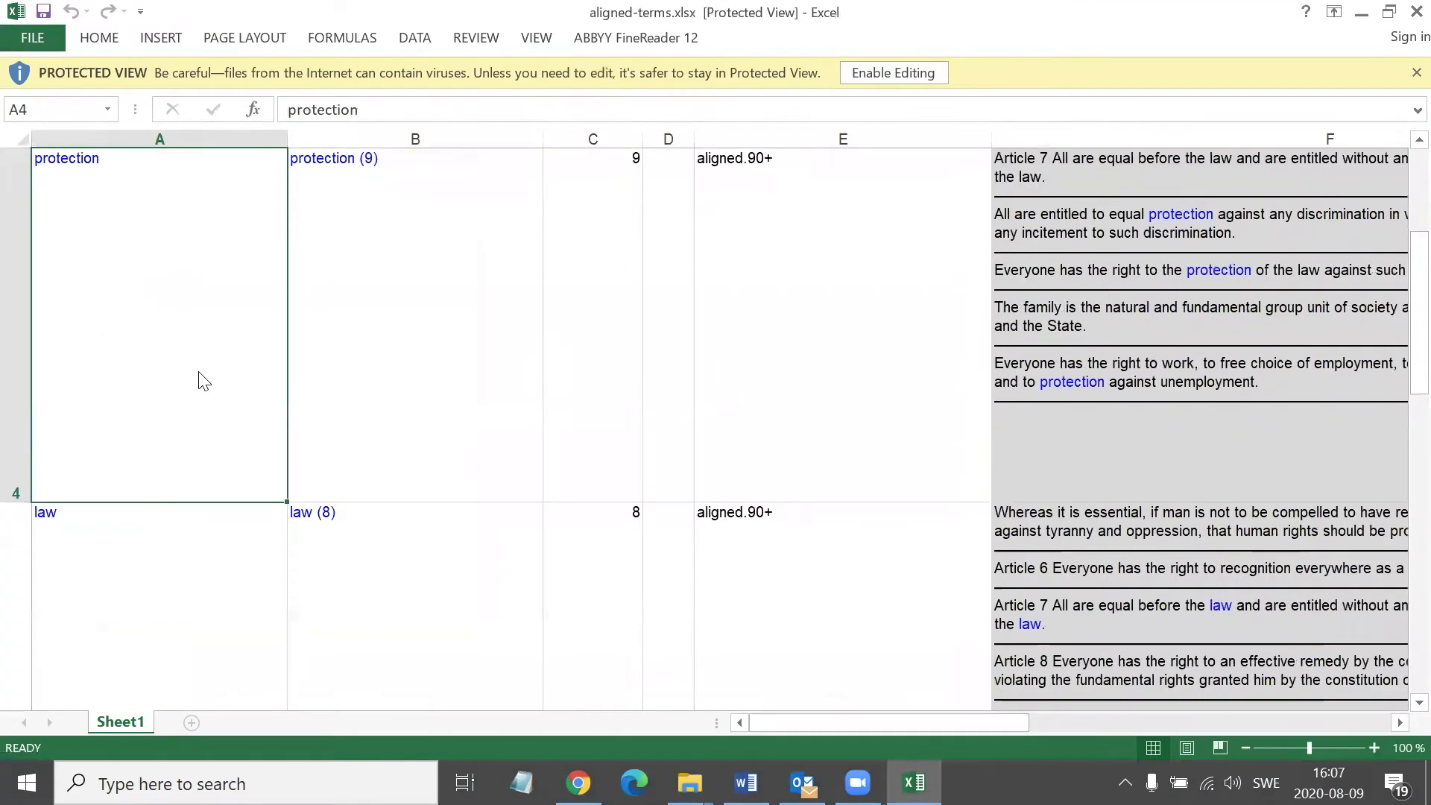
key("Down")
key("Up")
key("Up")
key("Up")
key("Up")
key("Right")
key("Right")
key("Right")
key("Right")
key("Right")
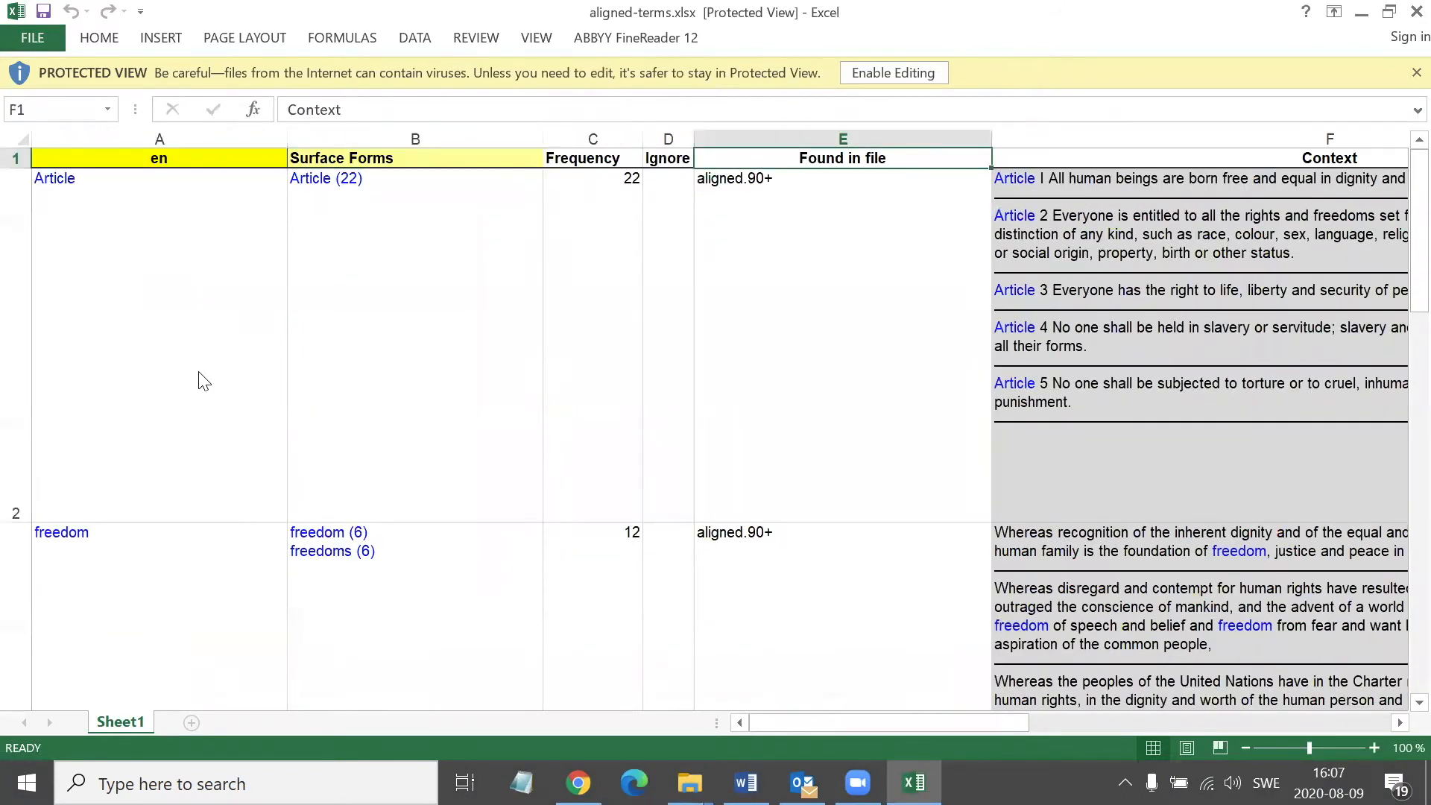
key("Right")
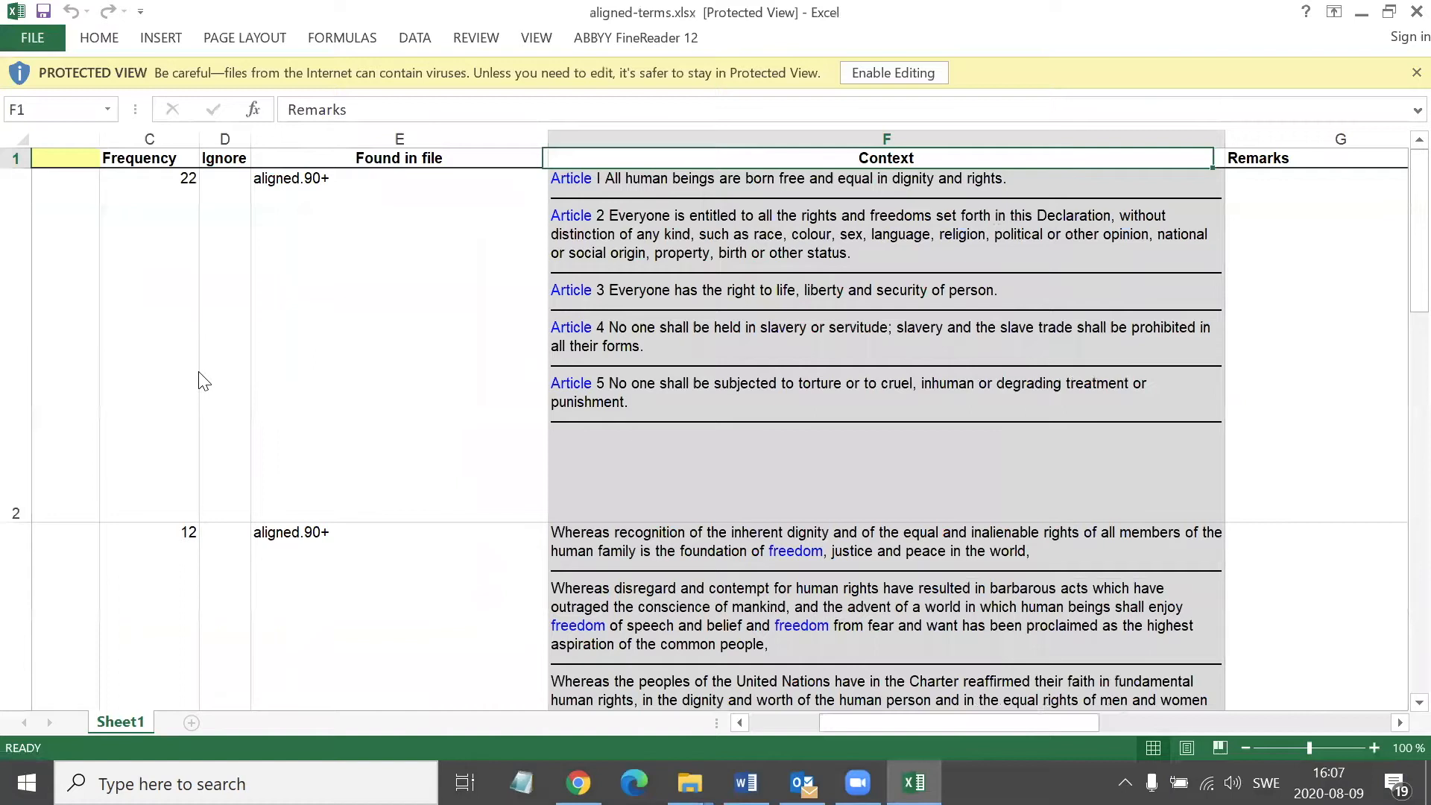
Examine the Swedish term column with its surface forms and context, including Artikel and frihet
key("Right")
key("Right")
key("Right")
key("Left")
key("Left")
key("F2")
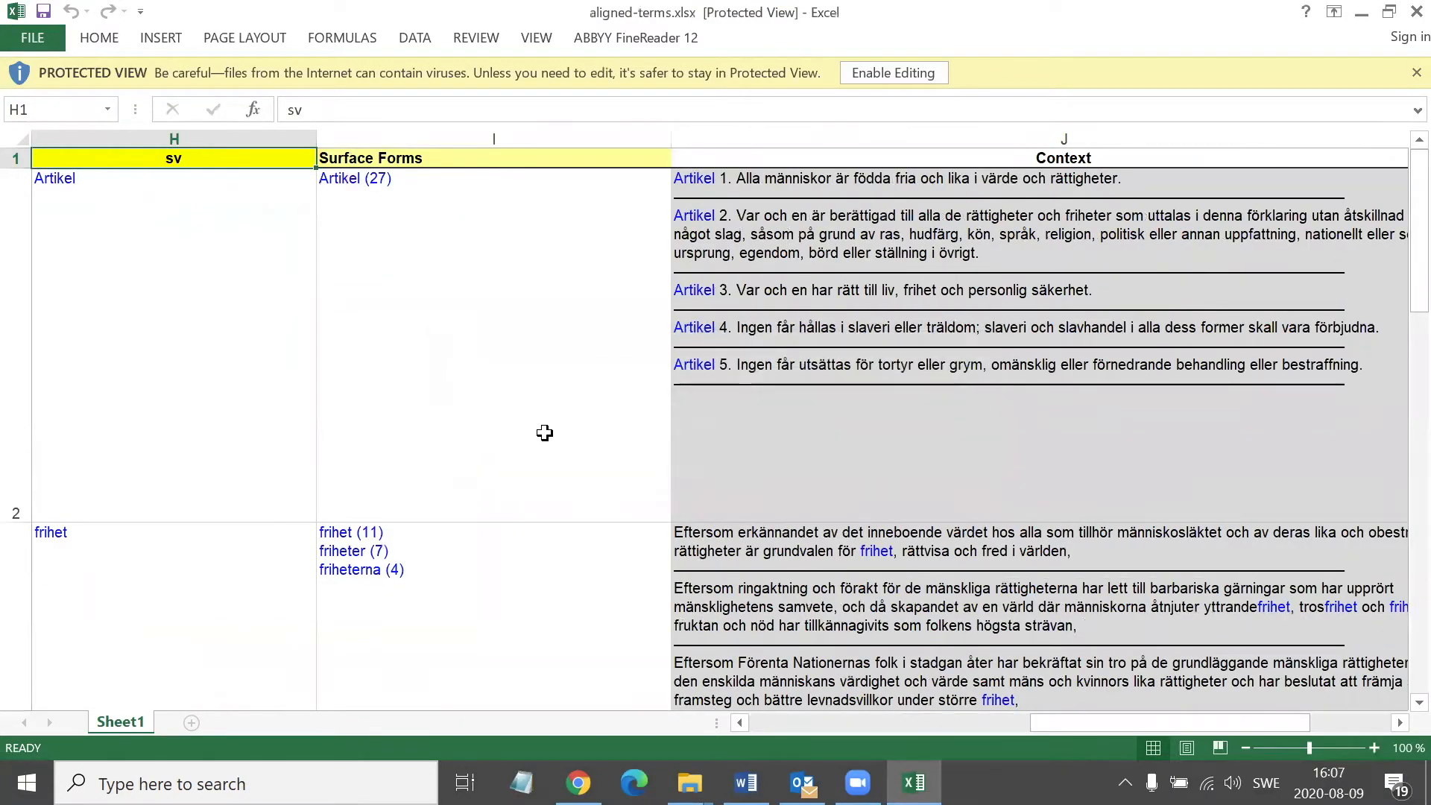
left_click(239, 318)
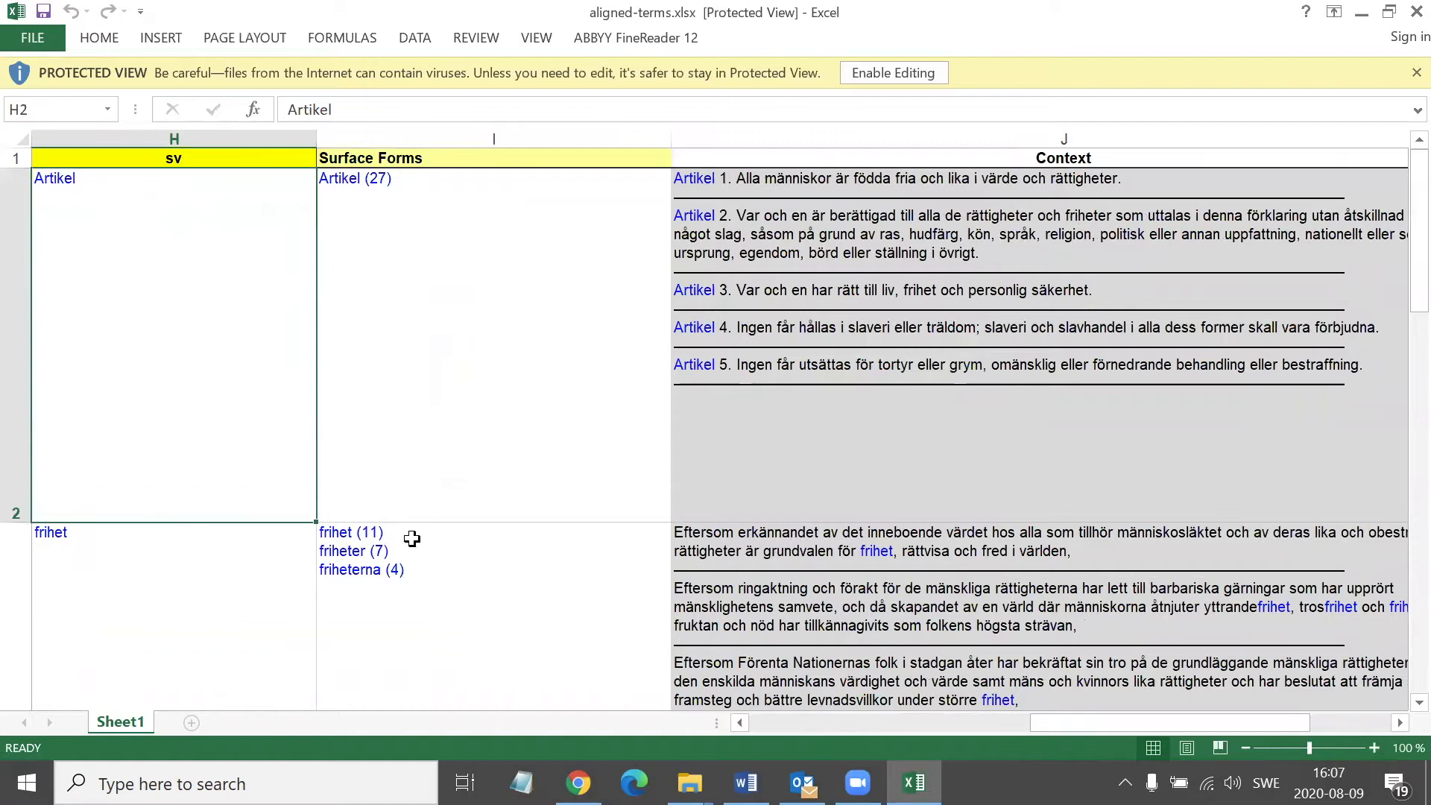
left_click(111, 548)
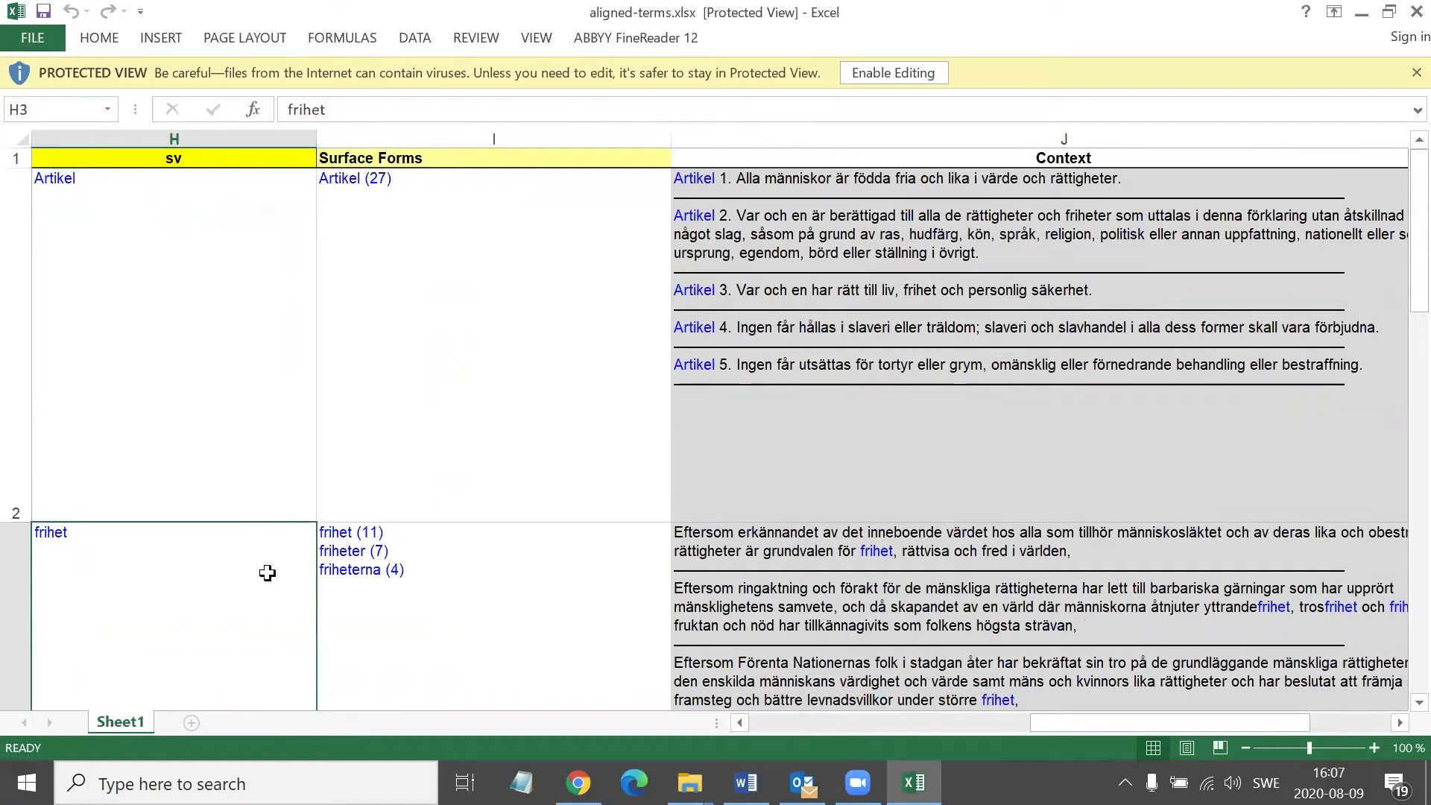
Close the aligned-terms workbook and open Aligned-terms_edited.xlsx from the EXTRACT_DEMO folder
left_click(898, 73)
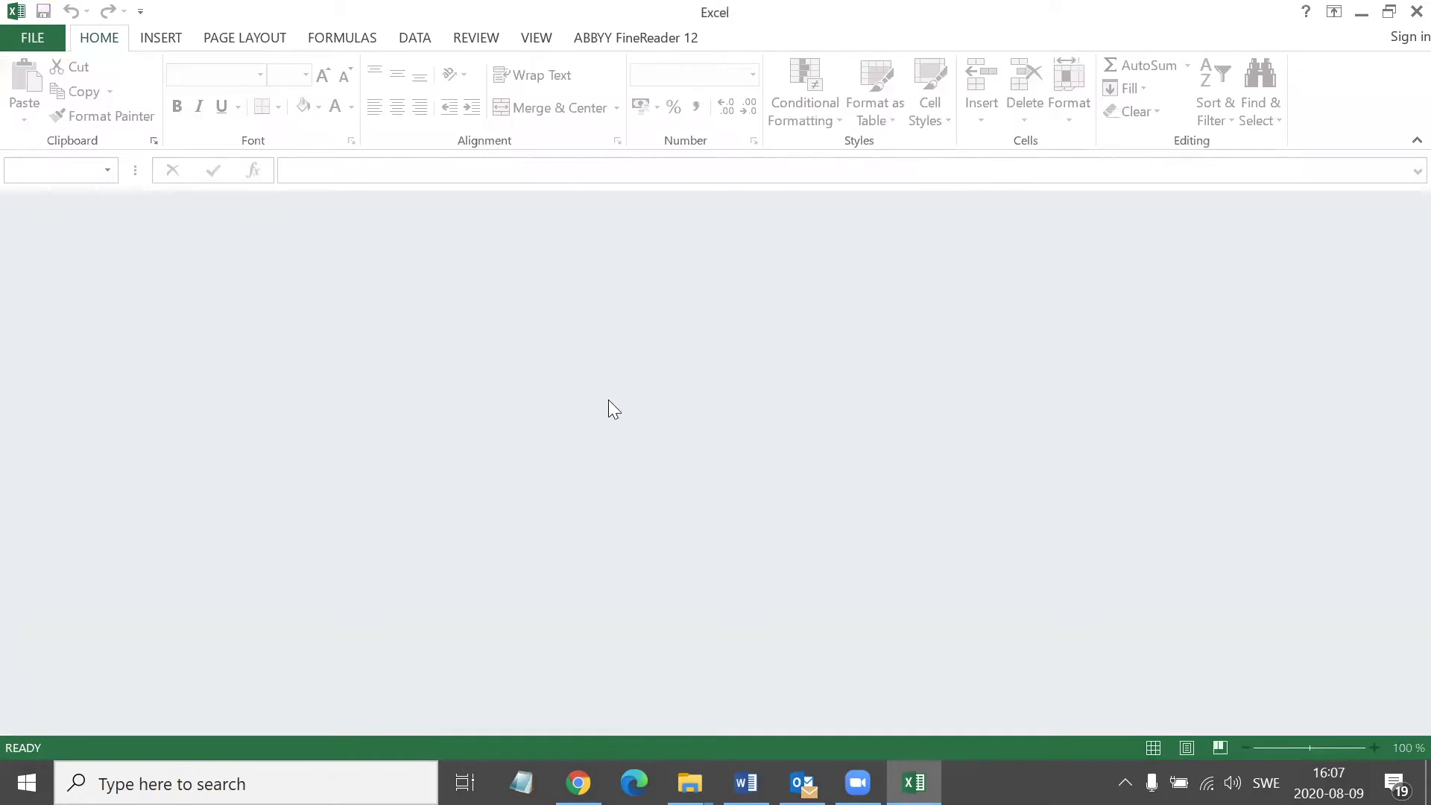
key("alt+Tab")
left_click(544, 354)
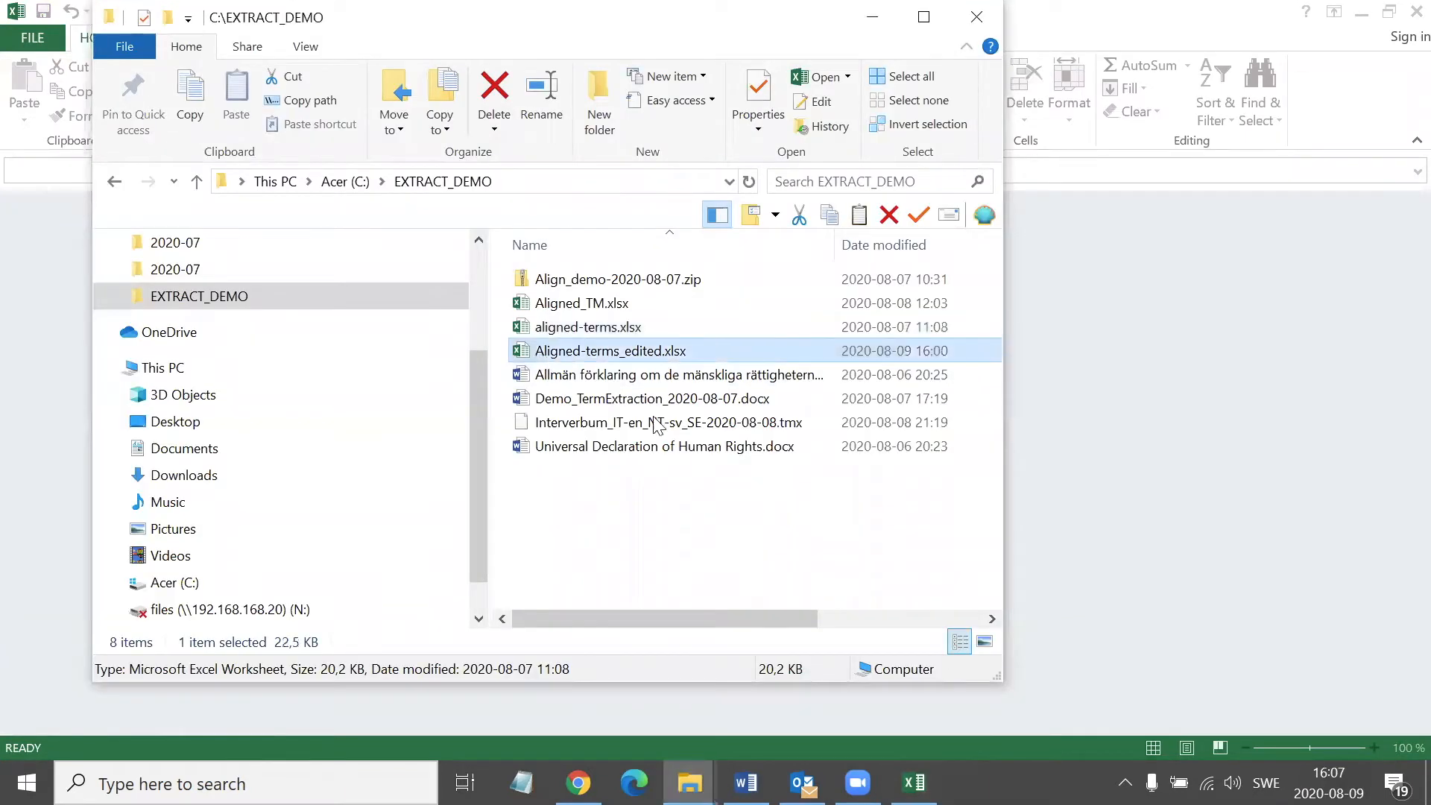
key("Return")
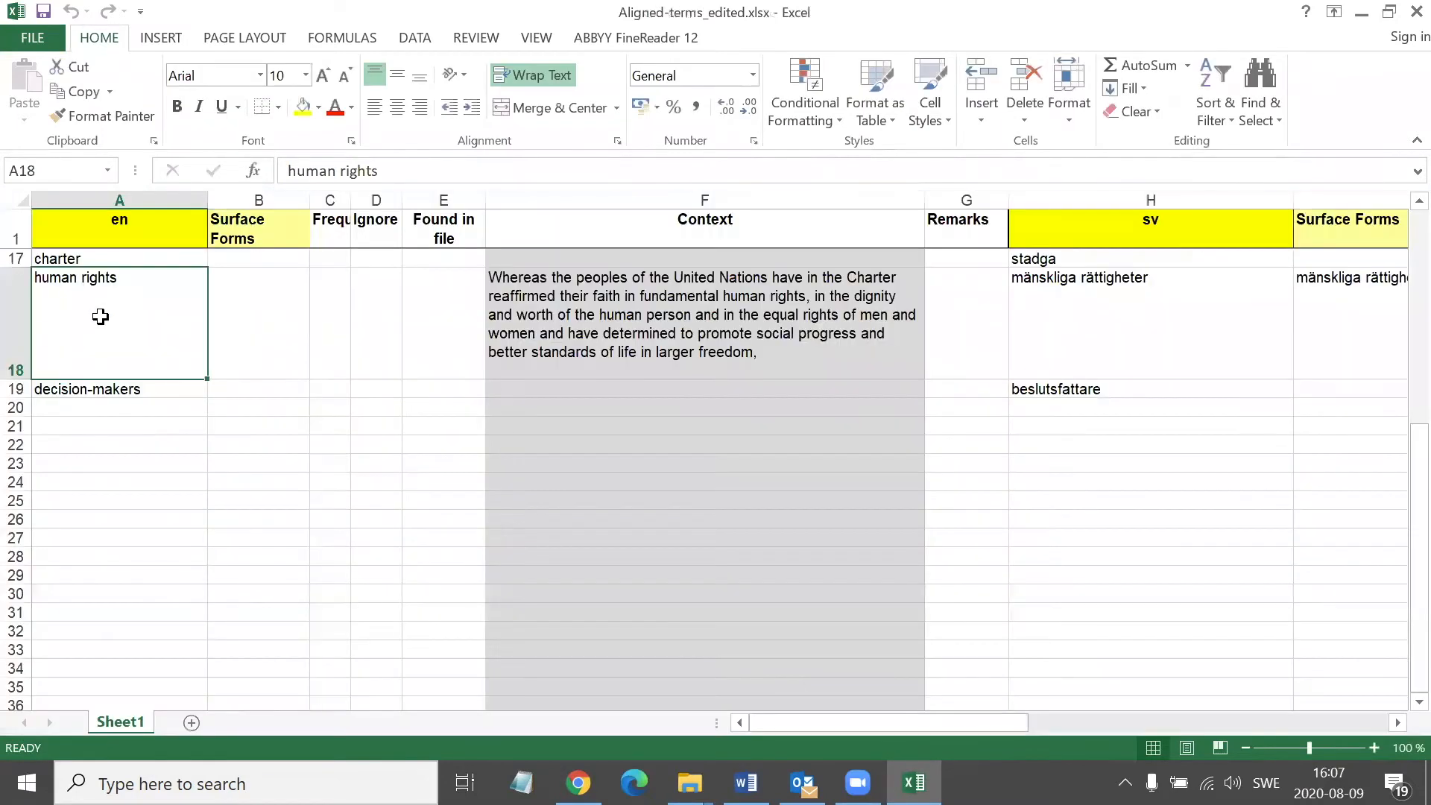
Review the edited English term list from human rights upward to discrimination
key("Up")
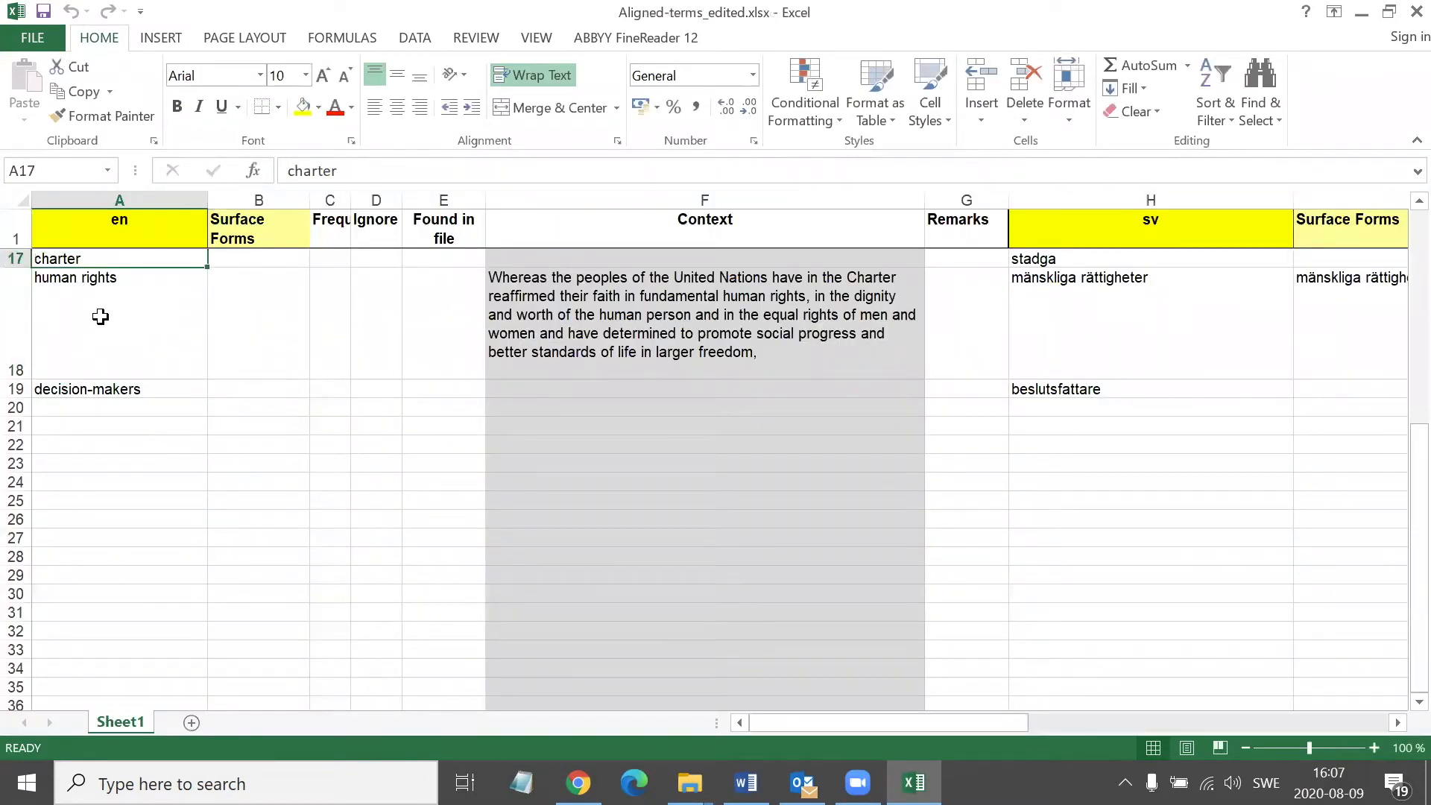
scroll(101, 317, "up", 1)
key("Up")
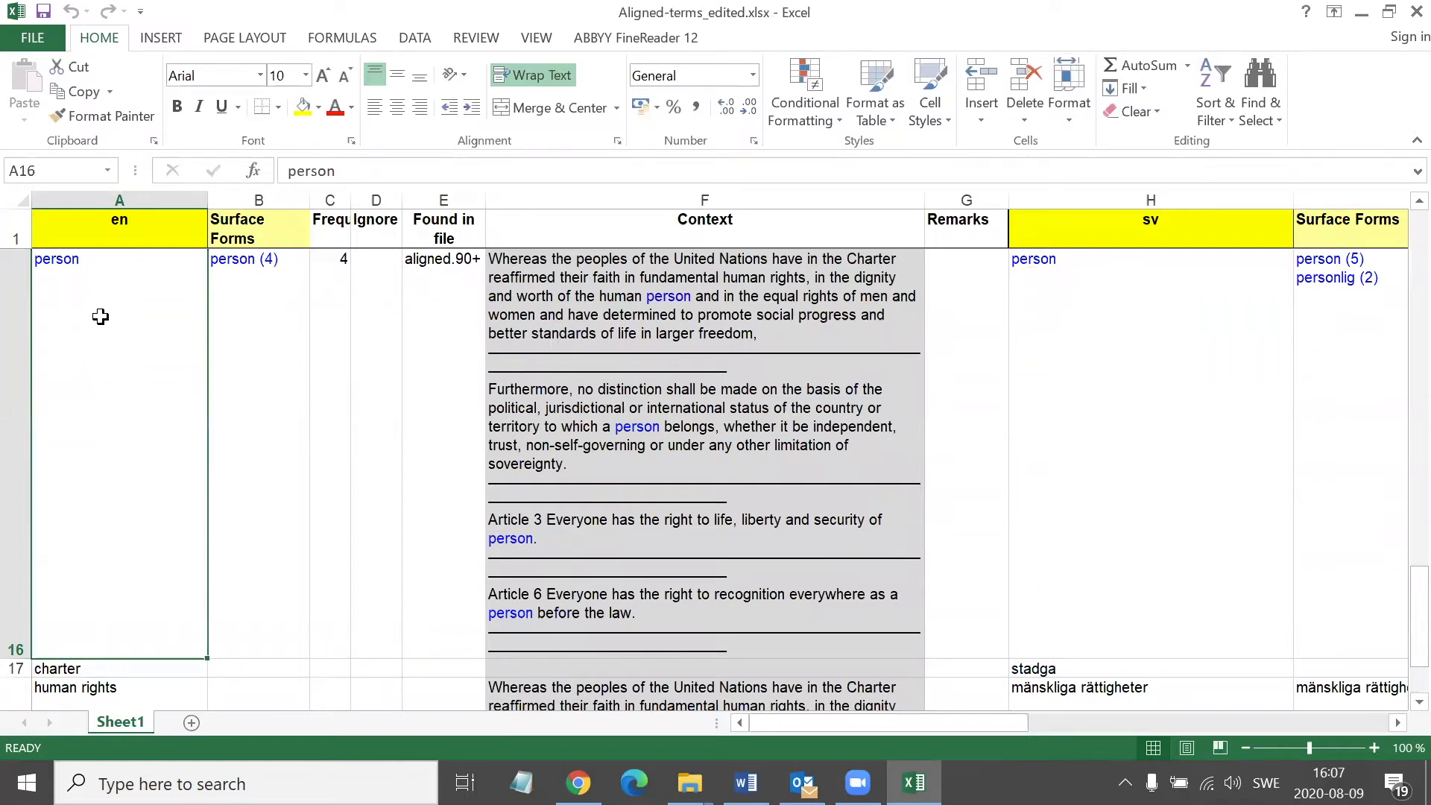
key("Up")
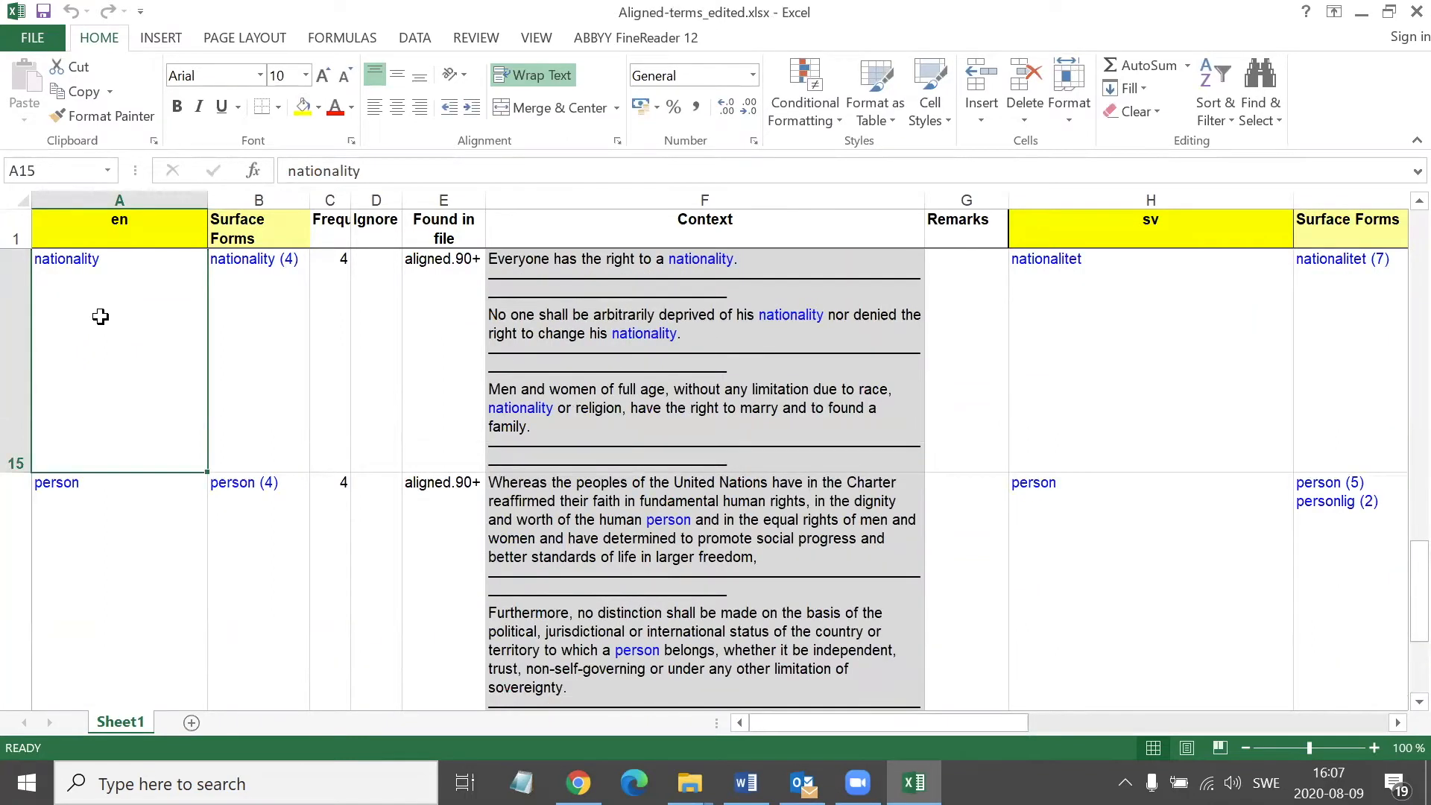
key("Up")
key("Up")
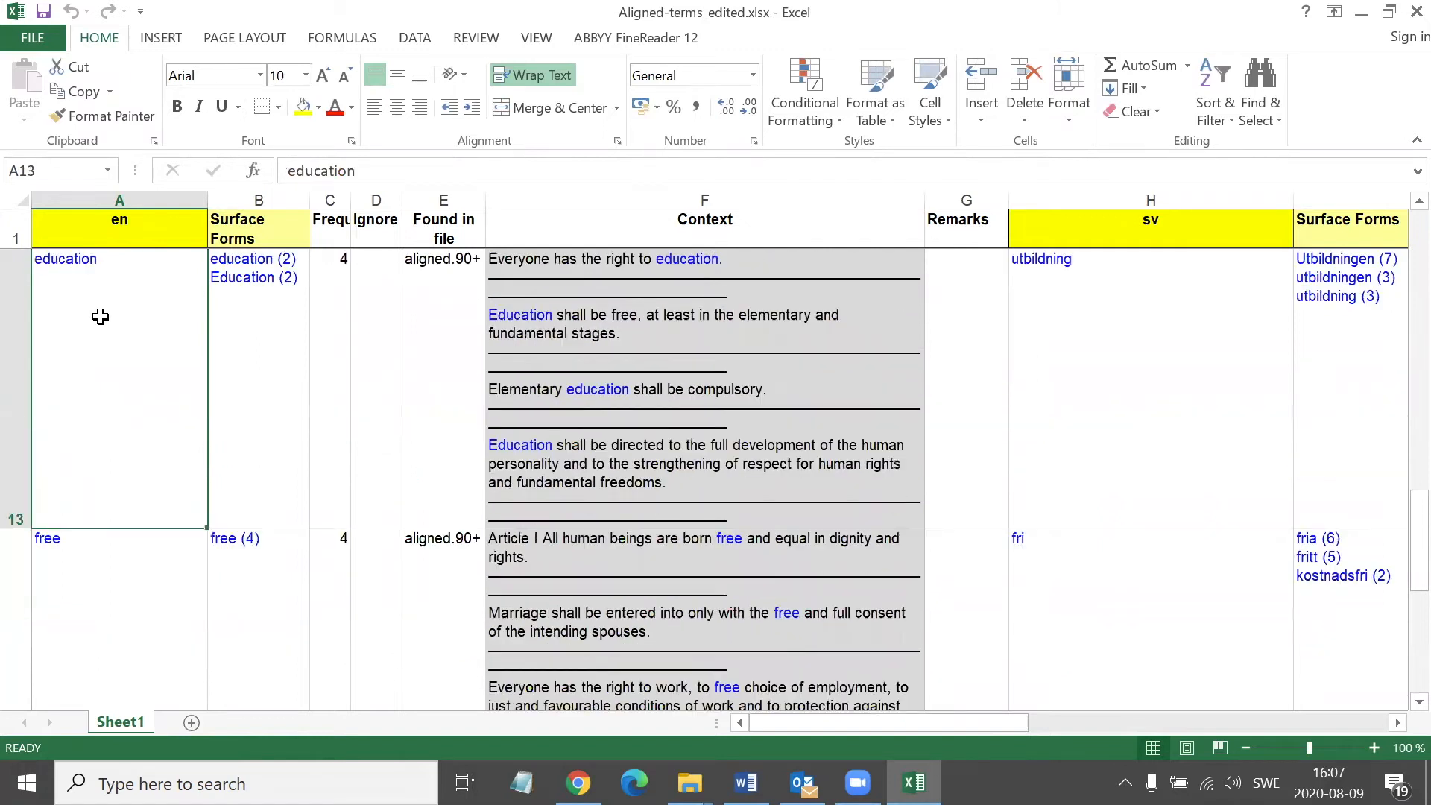
key("Up")
Examine the discrimination row across its columns, including the English context and the Swedish equivalent
key("Right")
key("Right")
key("Right")
key("Right")
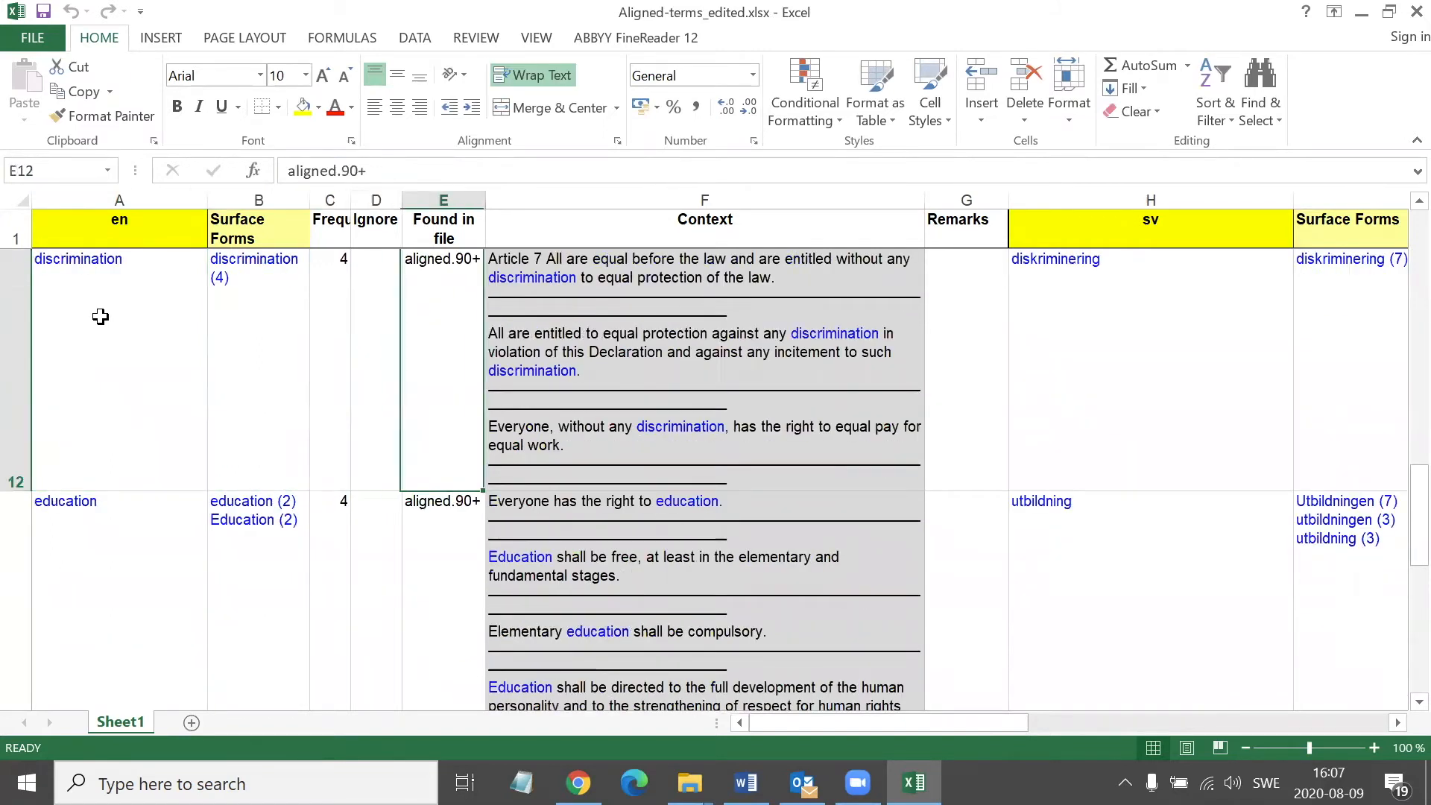
key("Right")
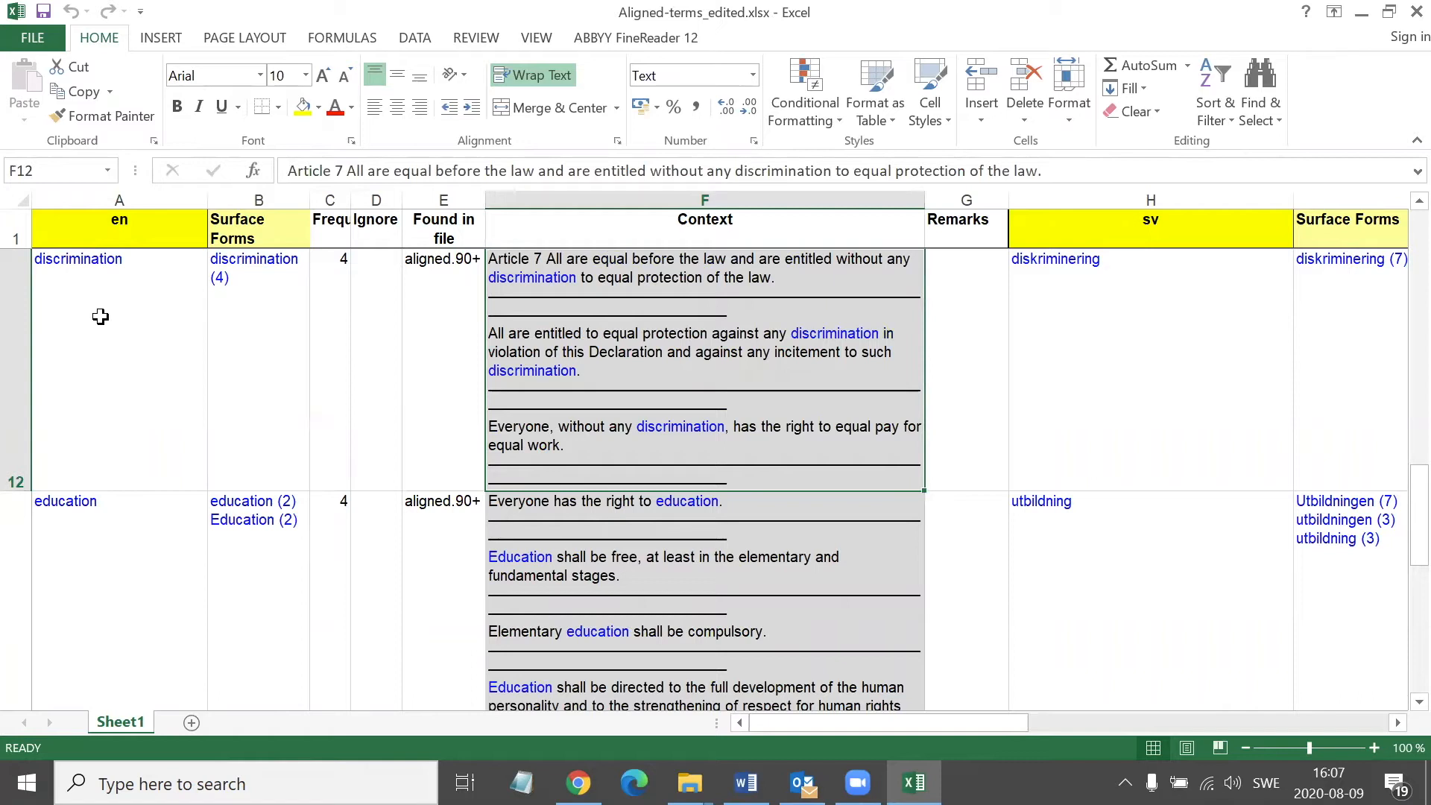
key("Right")
key("Right")
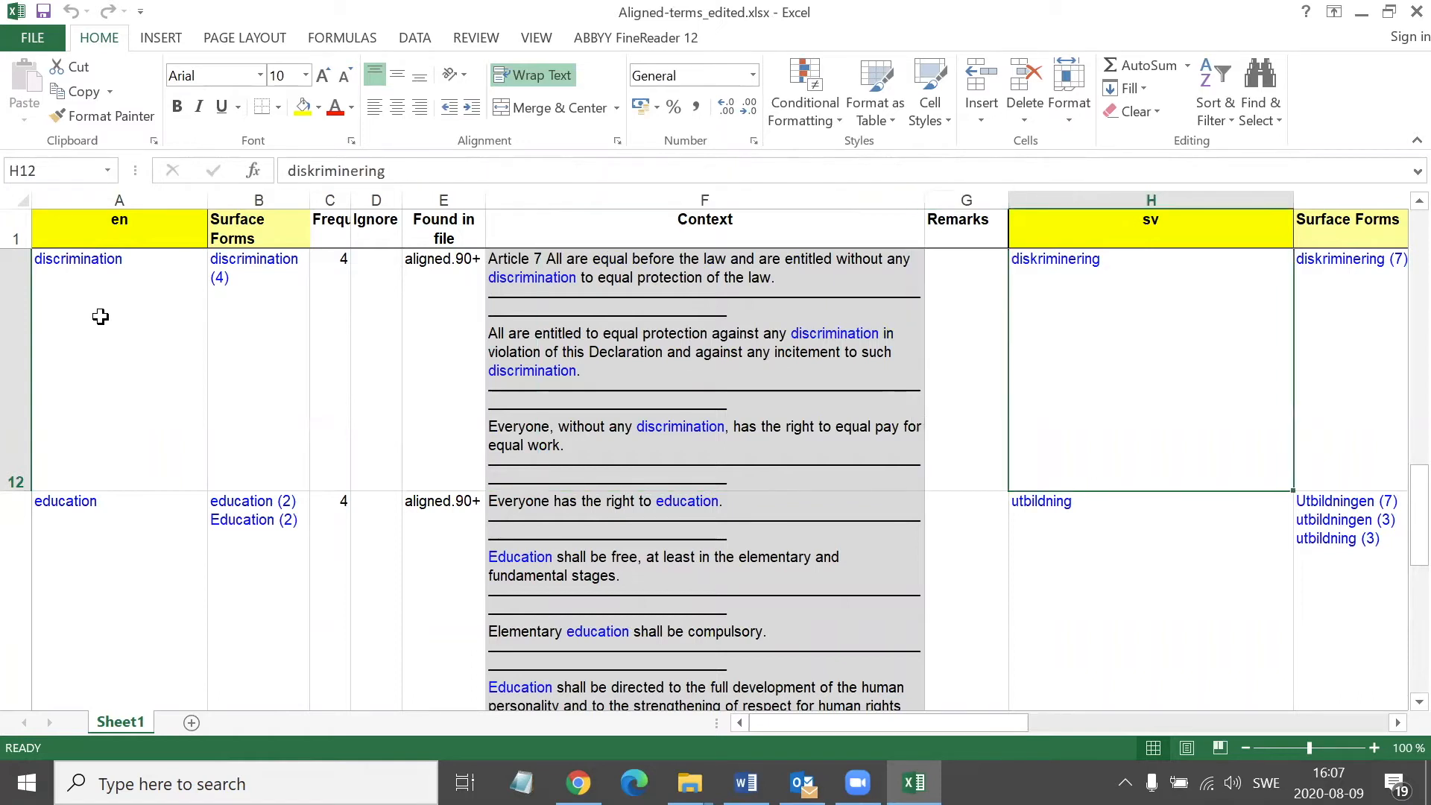
key("Home")
key("Right")
key("Right")
key("Right")
key("Right")
key("Right")
key("Right")
key("Right")
Close the edited terms workbook and switch back to the XTM alignment page in the browser
key("ctrl+w")
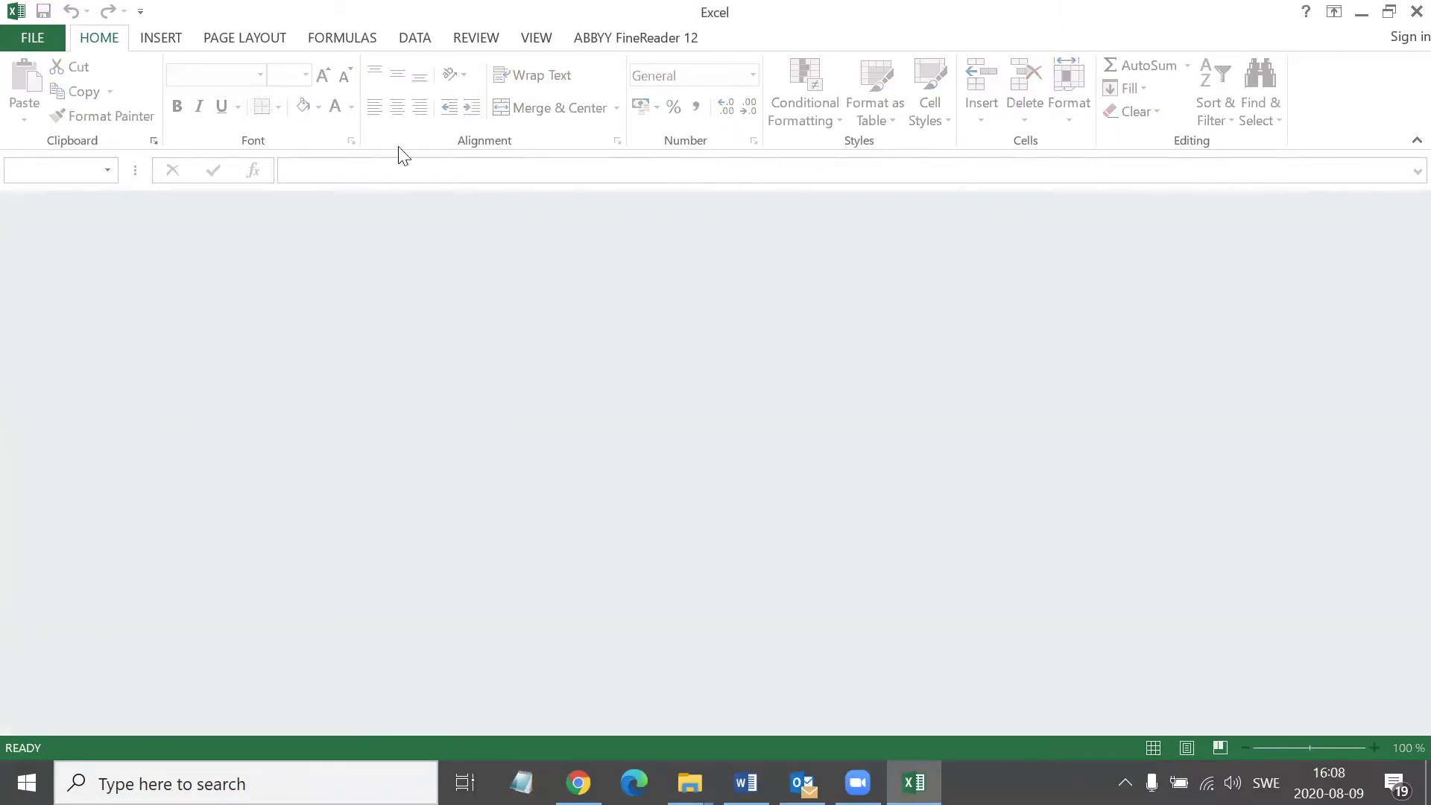
left_click(749, 699)
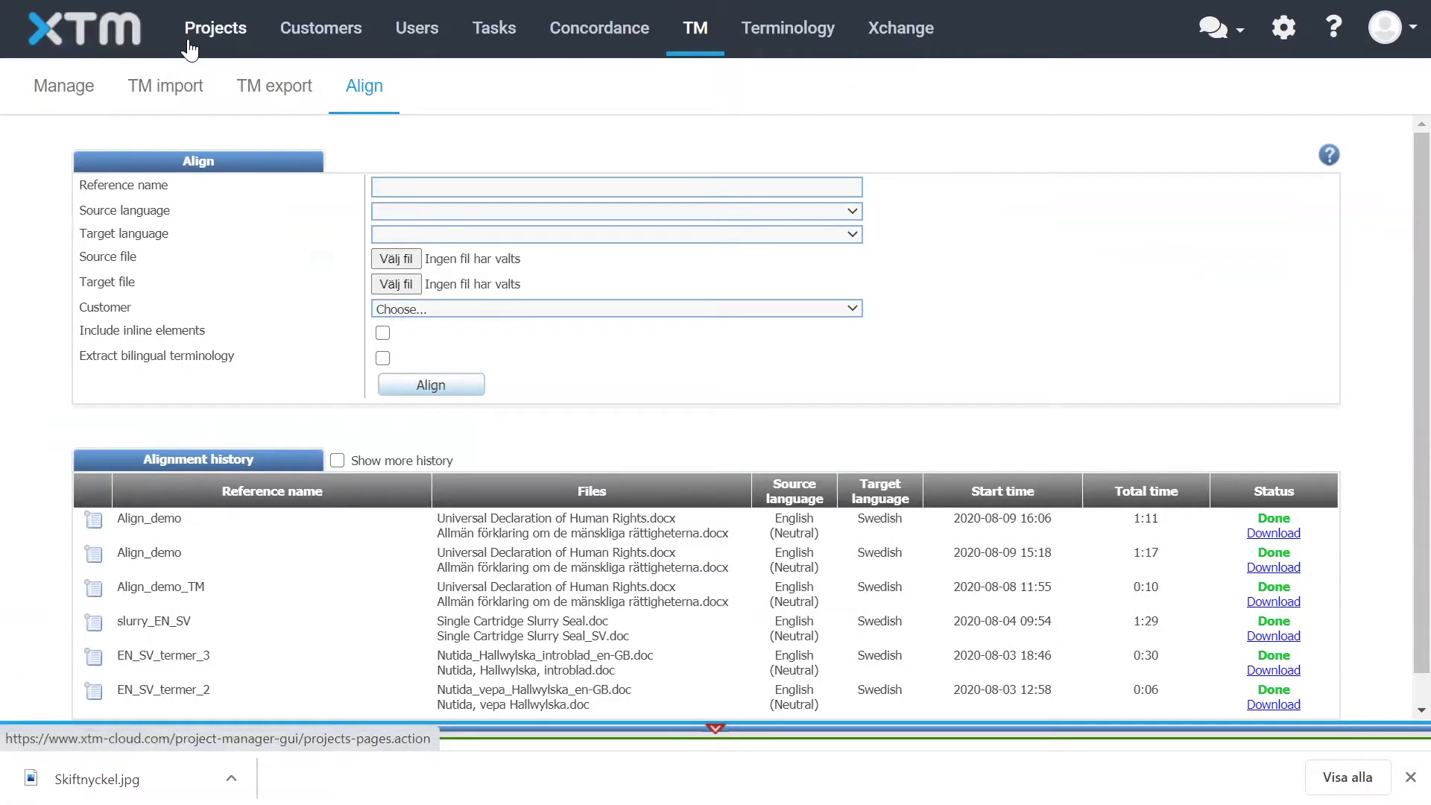
key("alt+Tab")
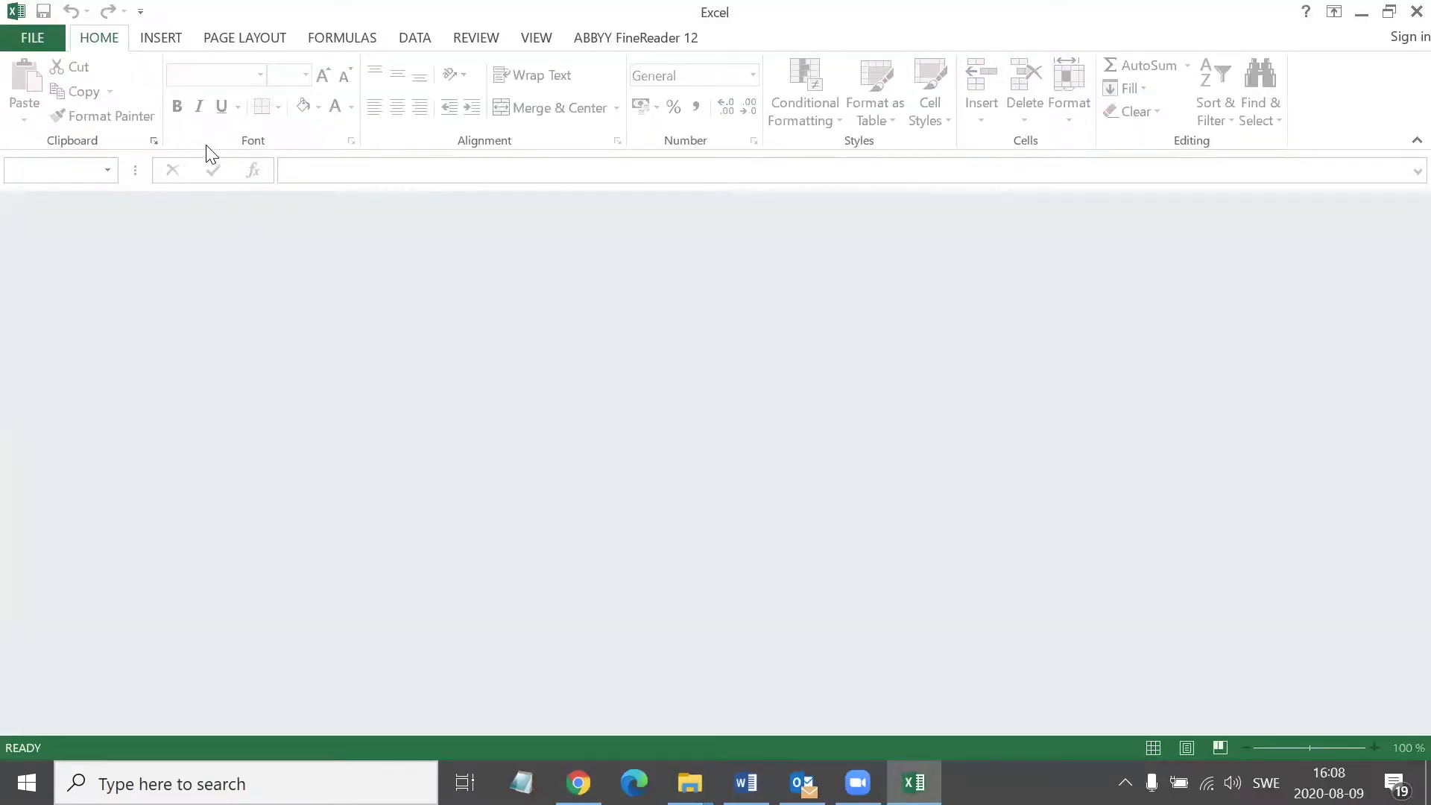
key("alt+Tab")
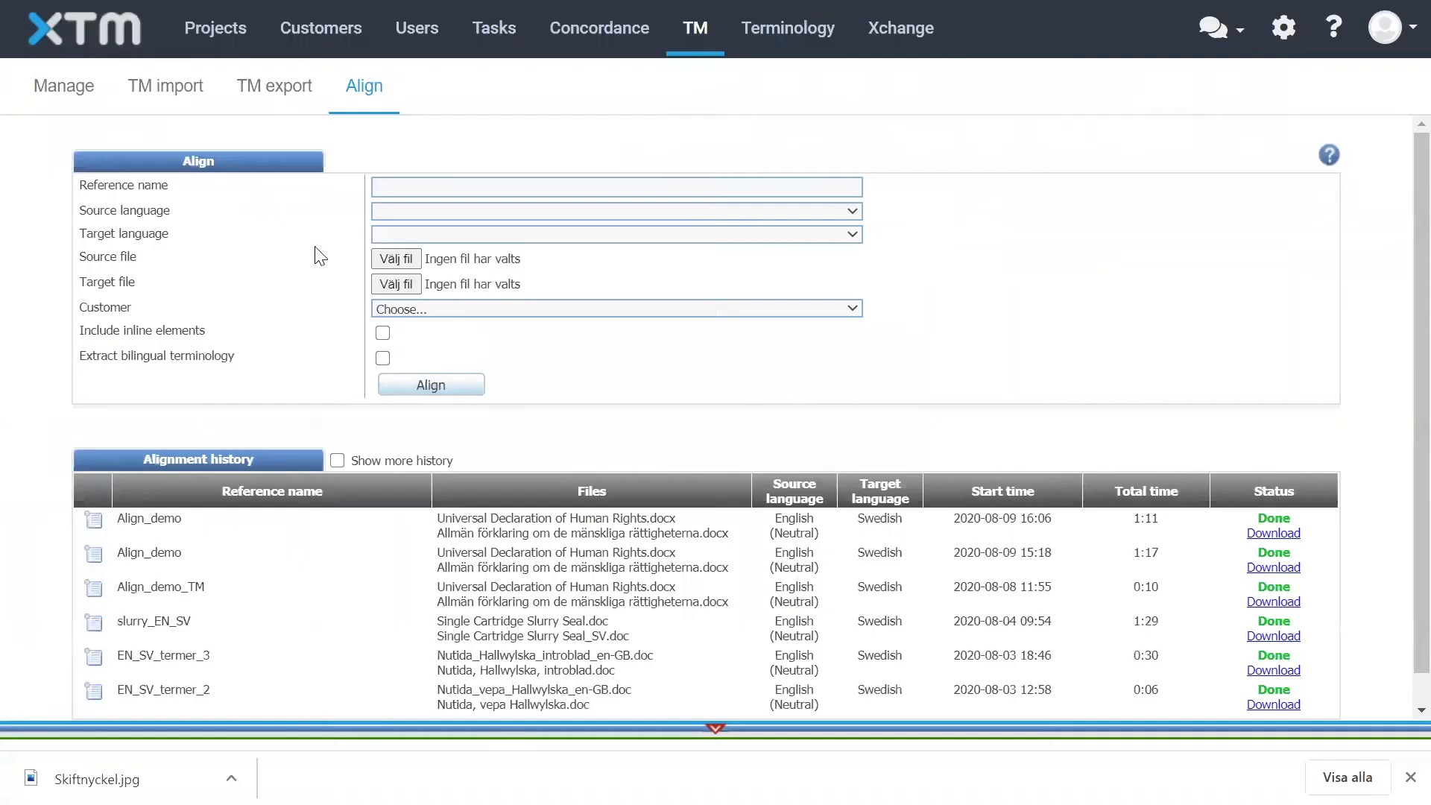
Switch to TermWeb in the browser and open the administration page listing the defined dictionaries
key("F11")
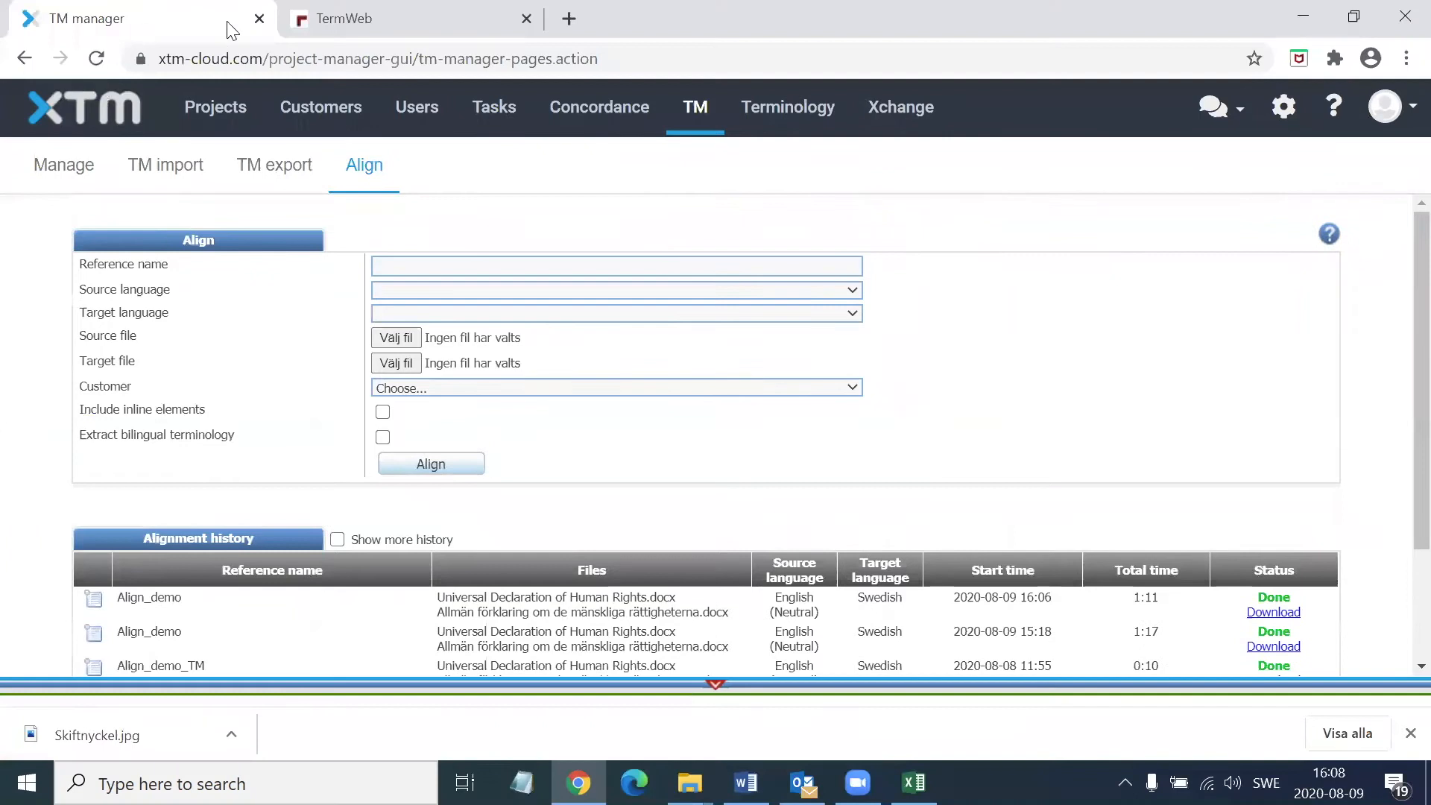
key("ctrl+Tab")
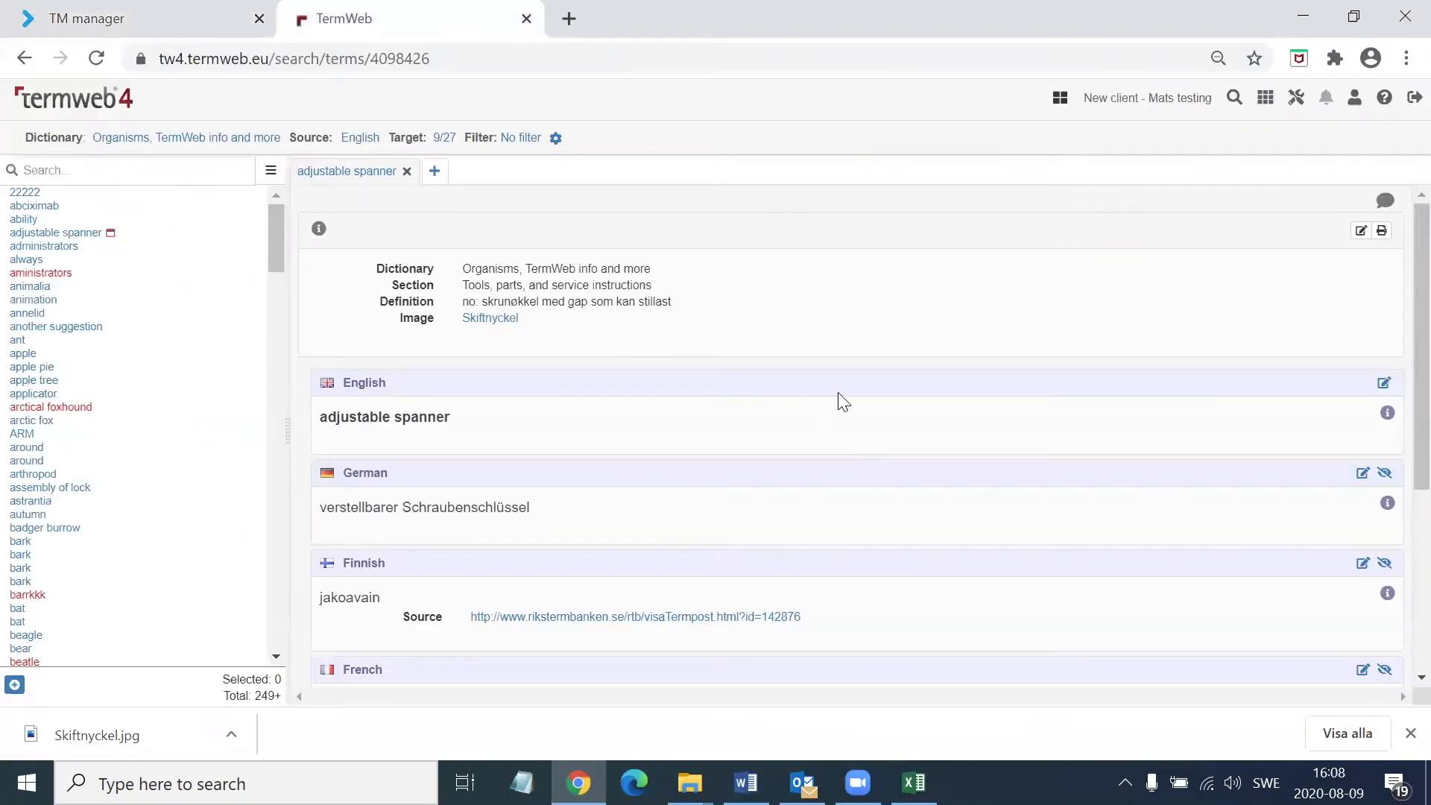
left_click(1269, 100)
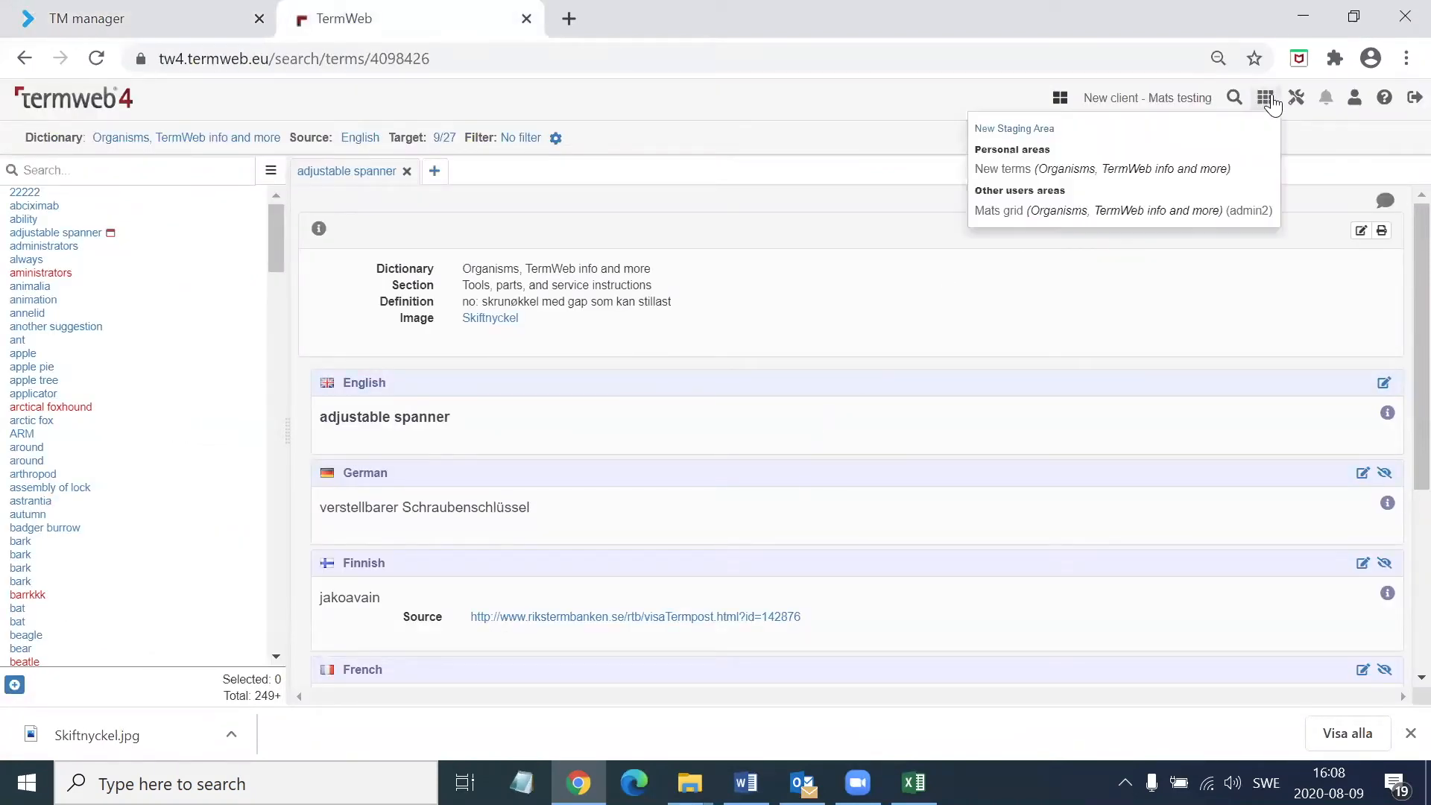
left_click(1294, 101)
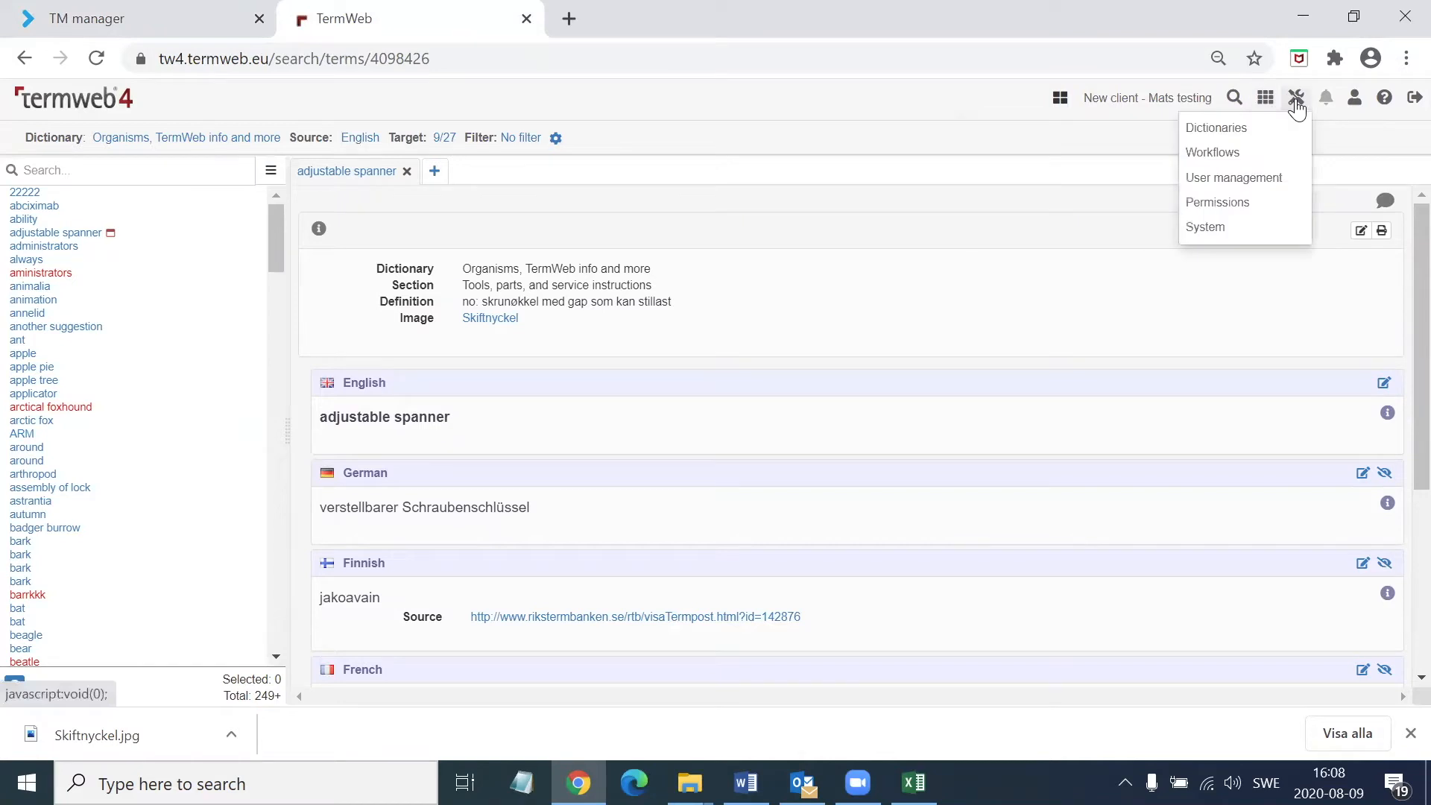
left_click(1245, 130)
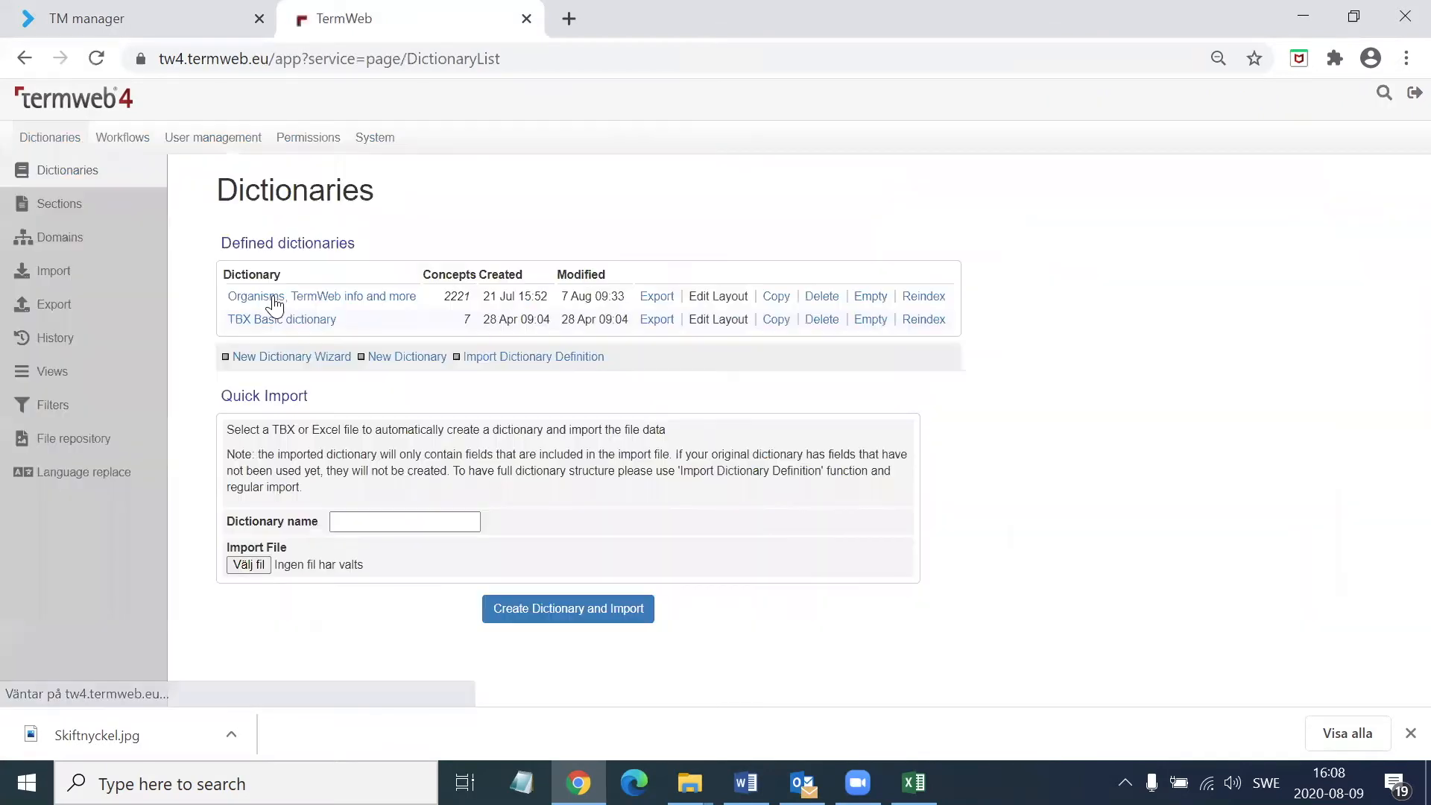
Examine the term level fields defined for the Organisms, TermWeb info and more dictionary, and leave its settings without saving
left_click(275, 298)
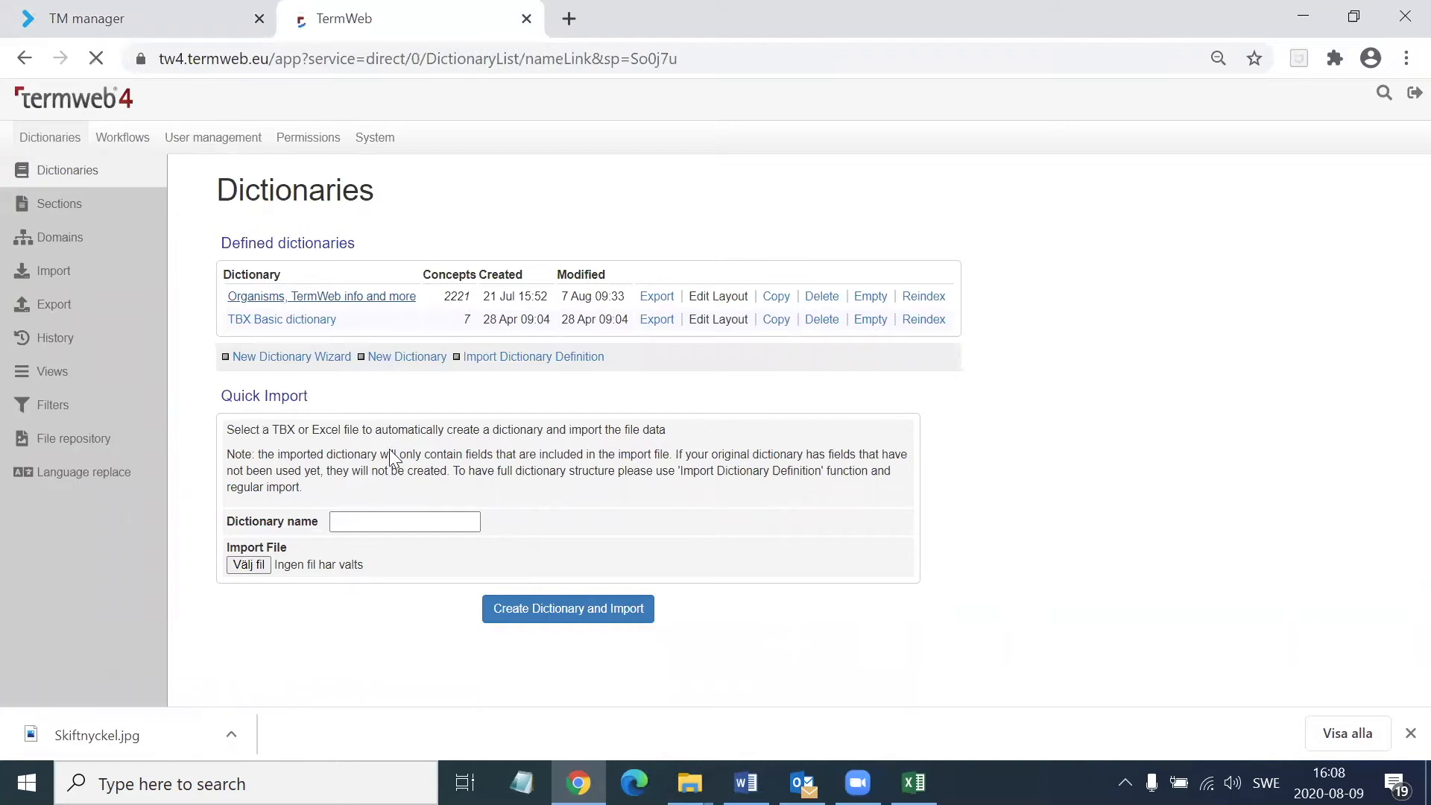
scroll(440, 306, "down", 3)
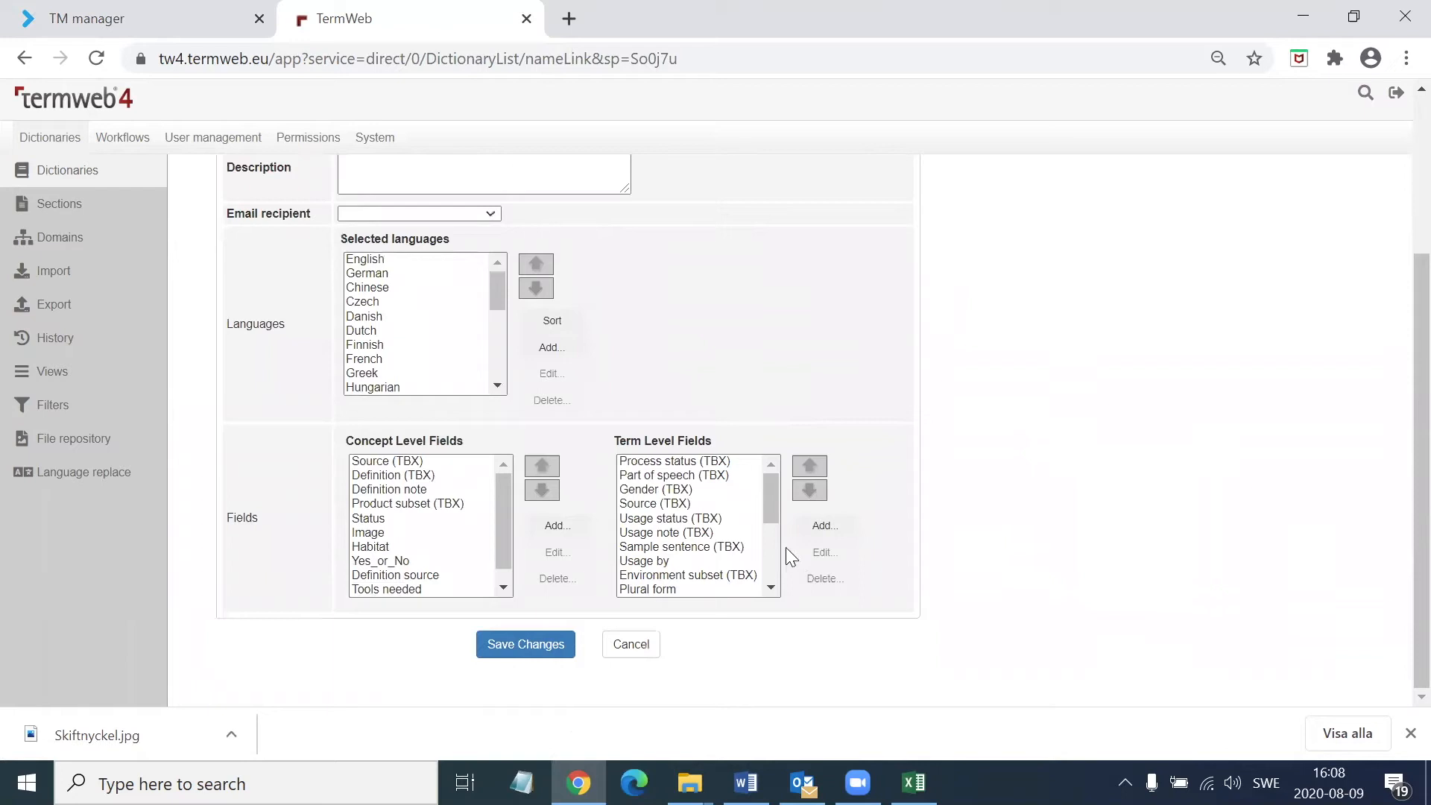
left_click_drag(775, 509, 703, 626)
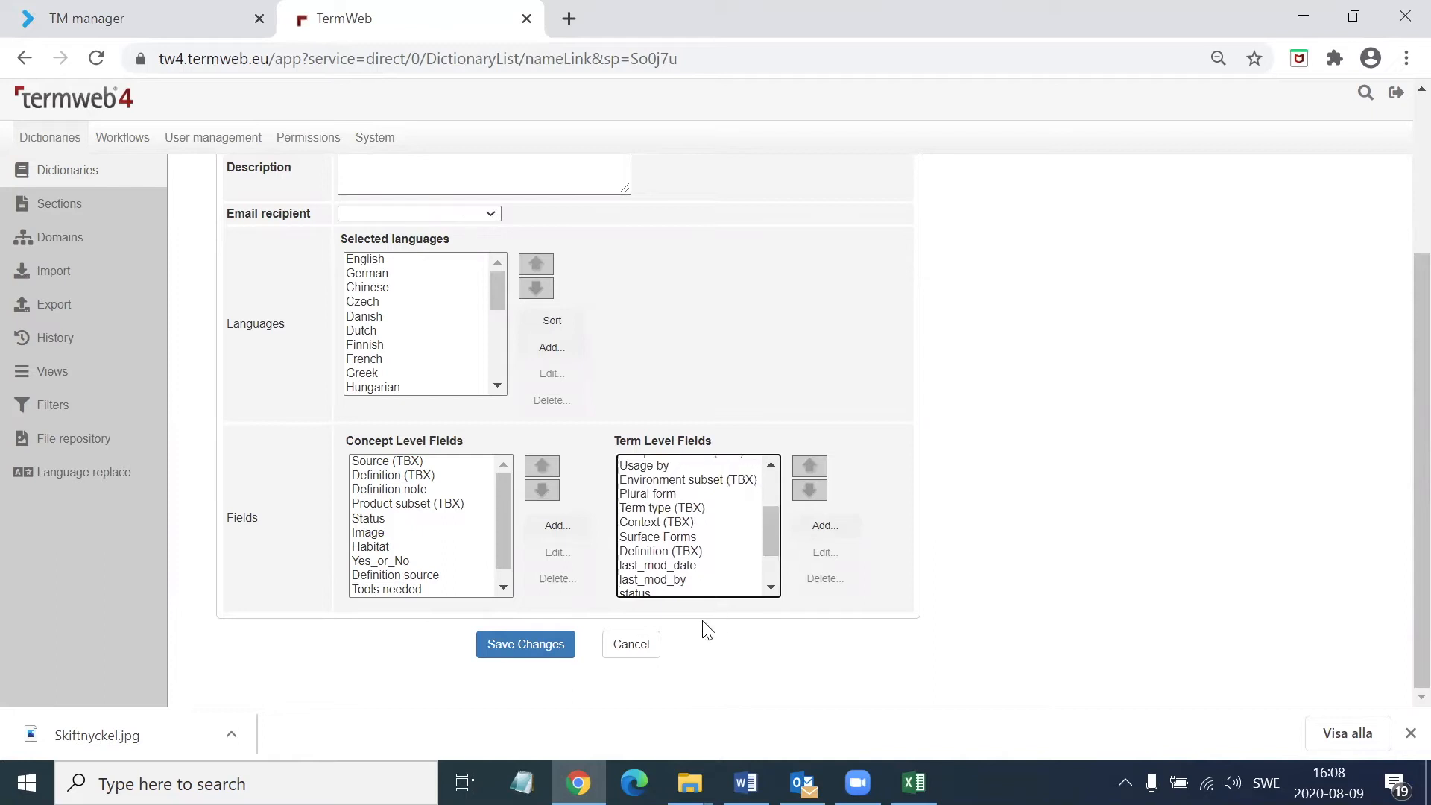
left_click(640, 650)
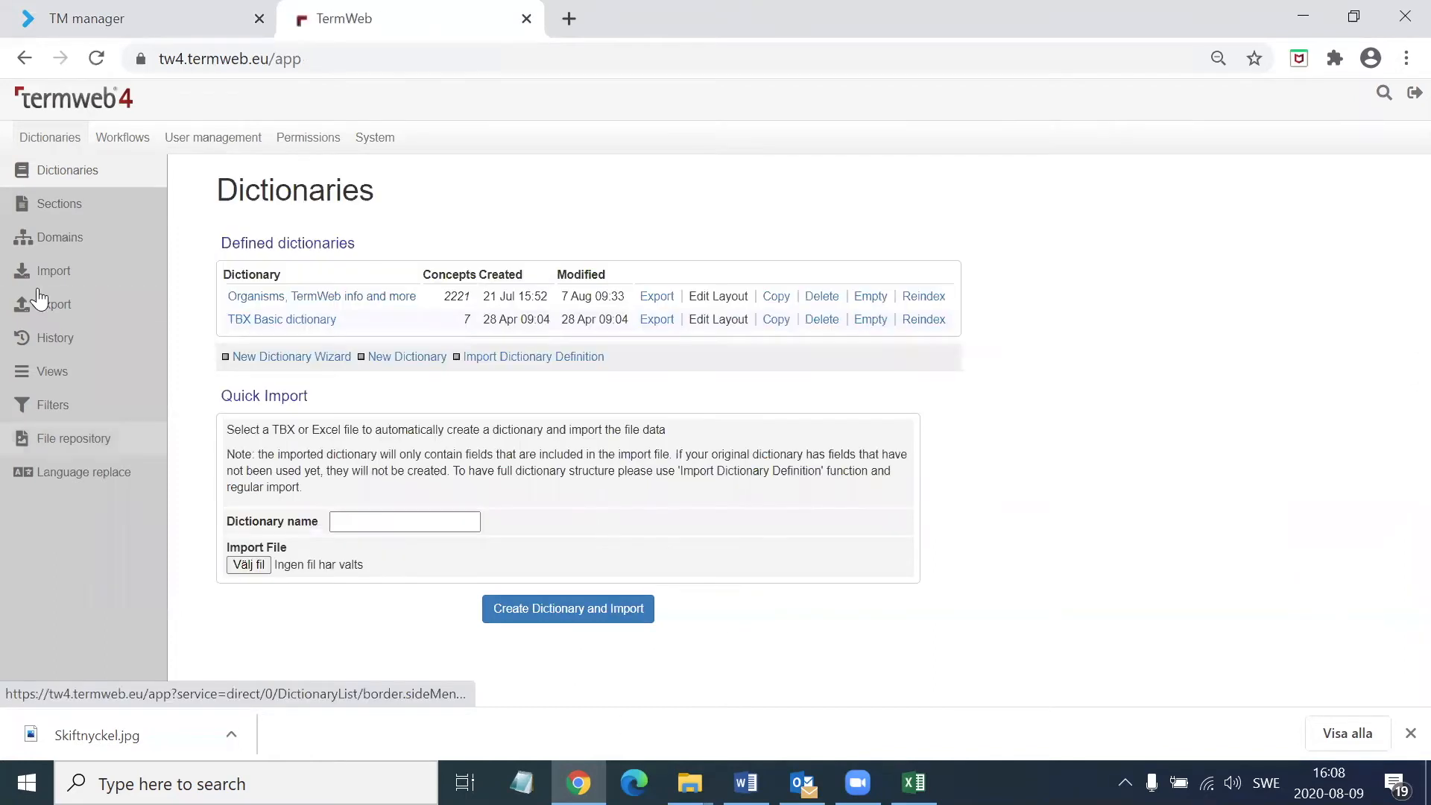
Start an import with the New data import settings and choose Aligned-terms_edited.xlsx from the EXTRACT_DEMO folder as the file
left_click(49, 272)
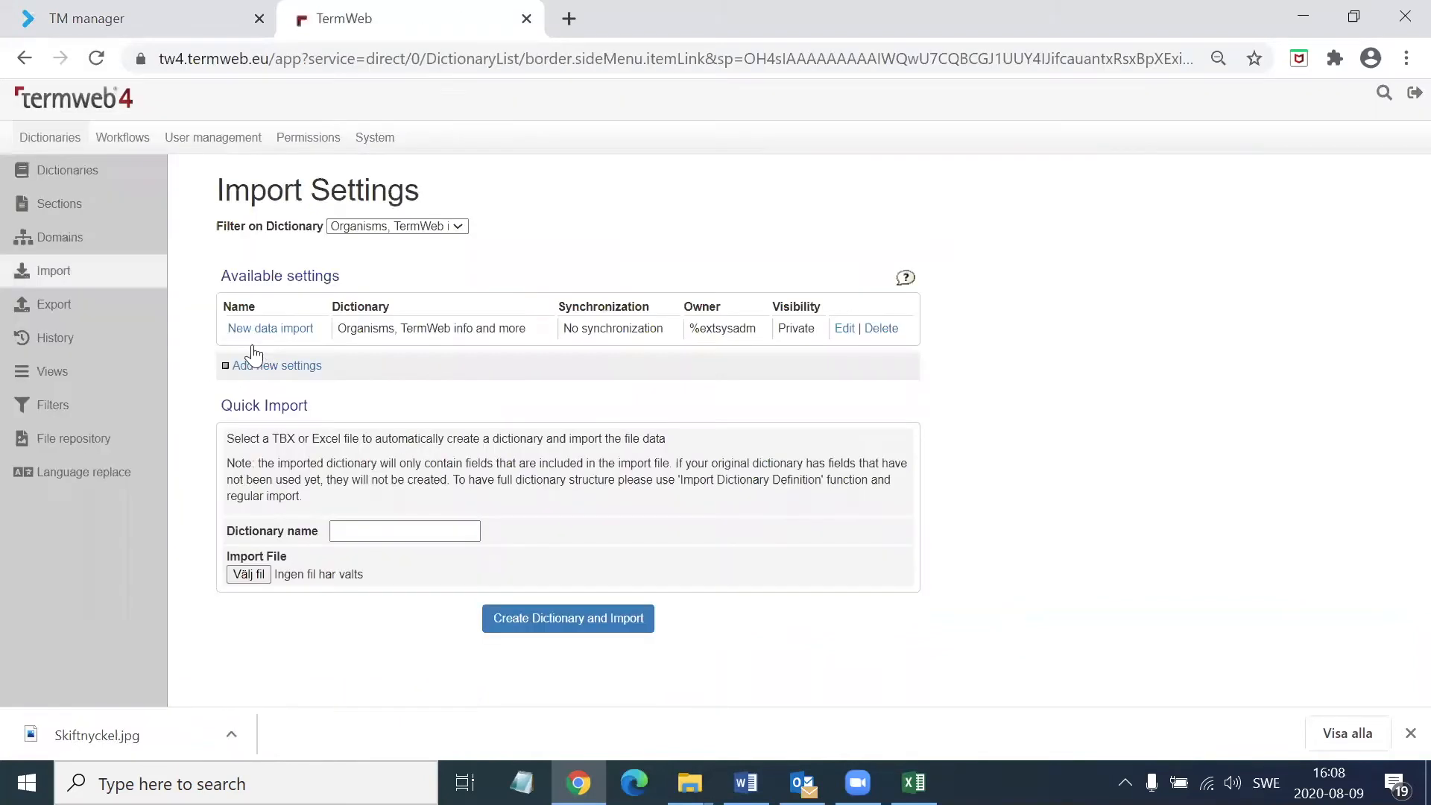
left_click(259, 337)
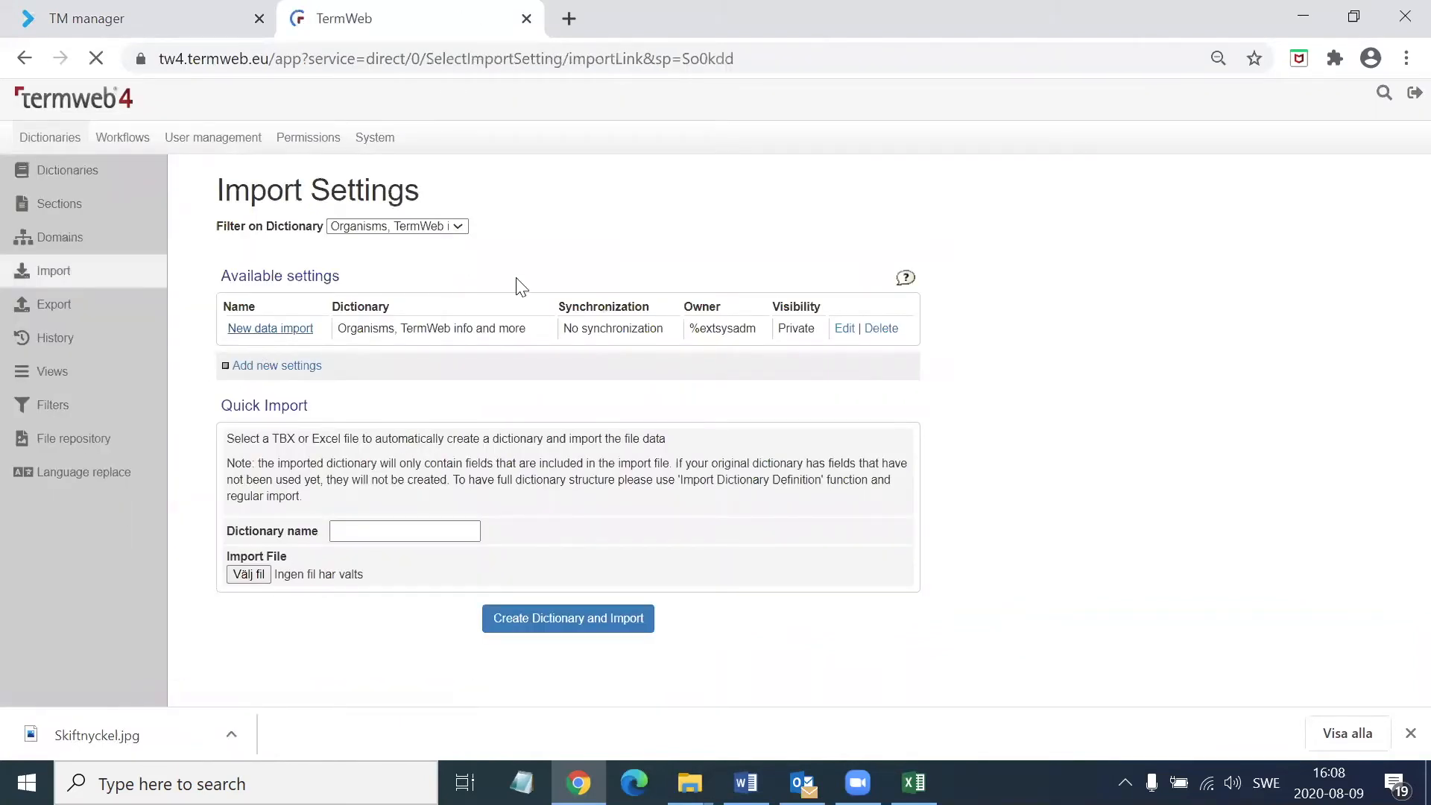
left_click(382, 387)
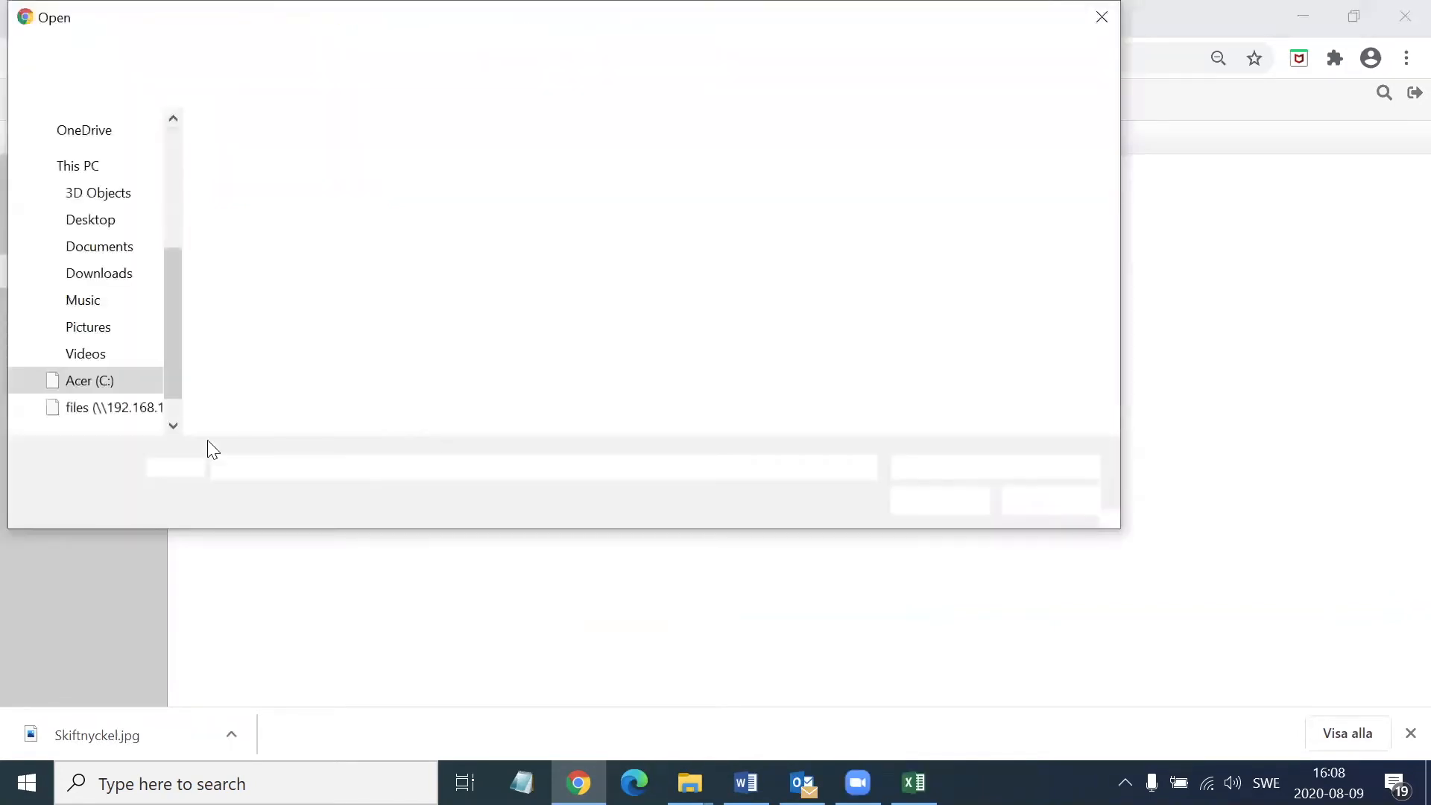
left_click(270, 233)
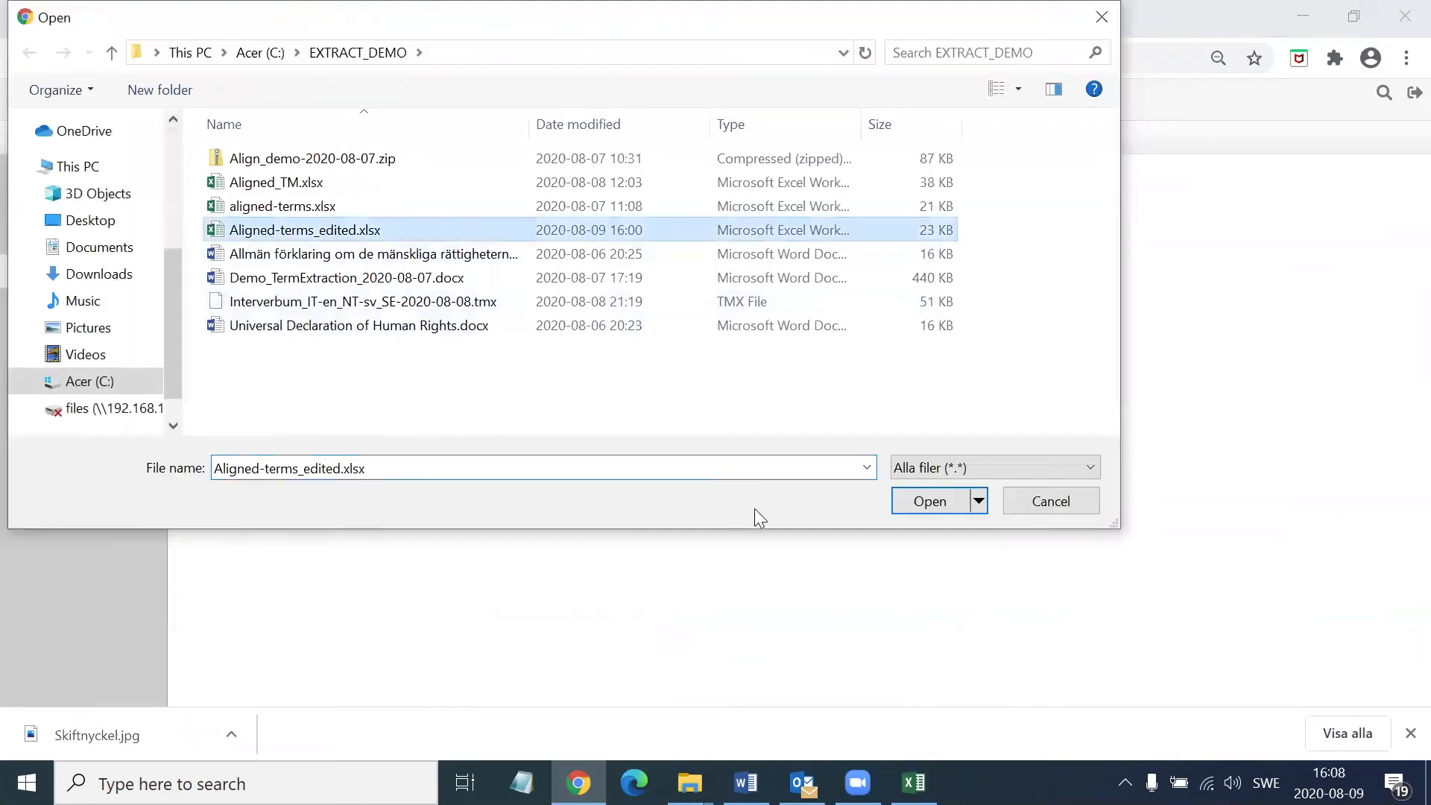
left_click(930, 501)
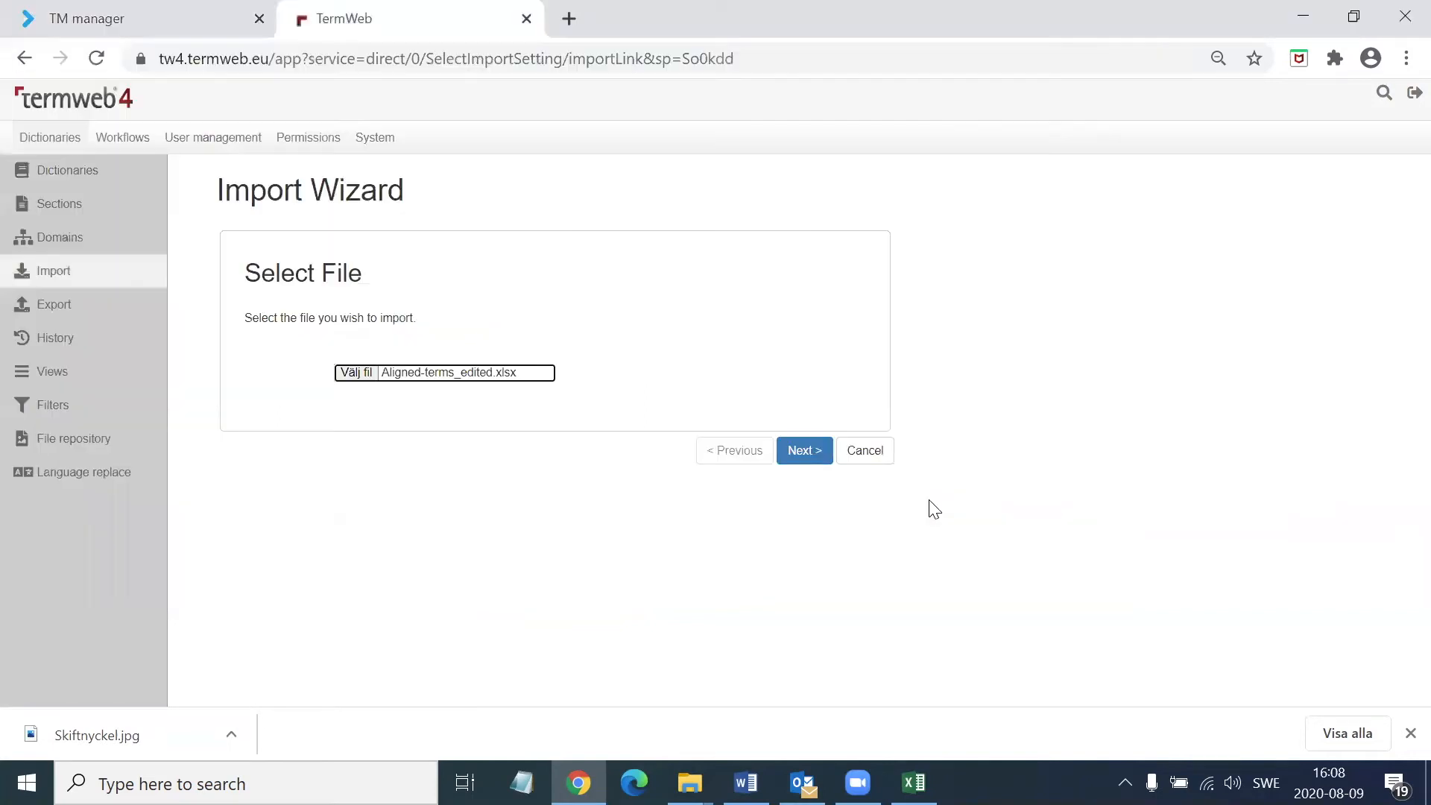
Validate the file, accept the Sheet1 to Suggestions section mapping, review the field and language mappings, and run the import through to the end
left_click(802, 450)
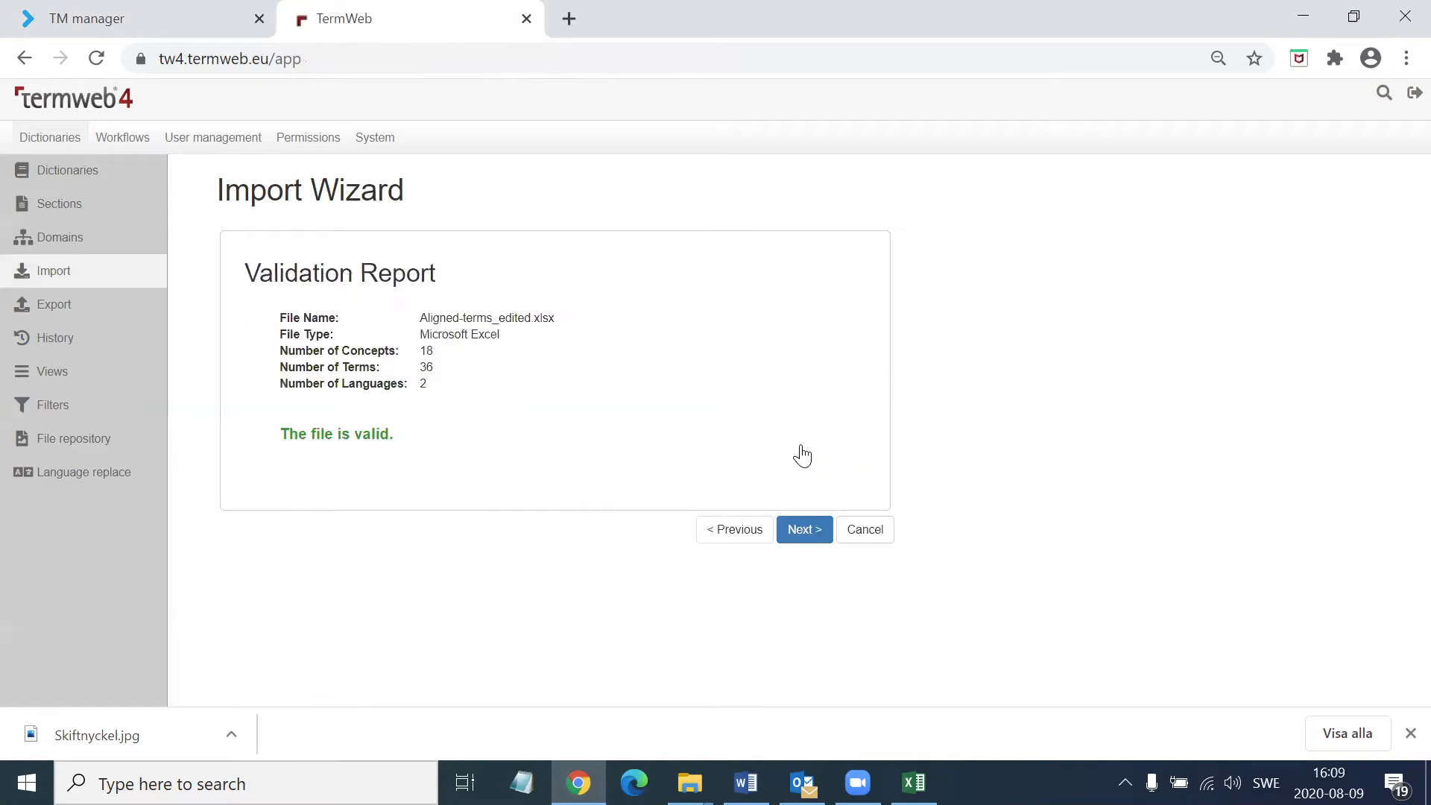
left_click(807, 537)
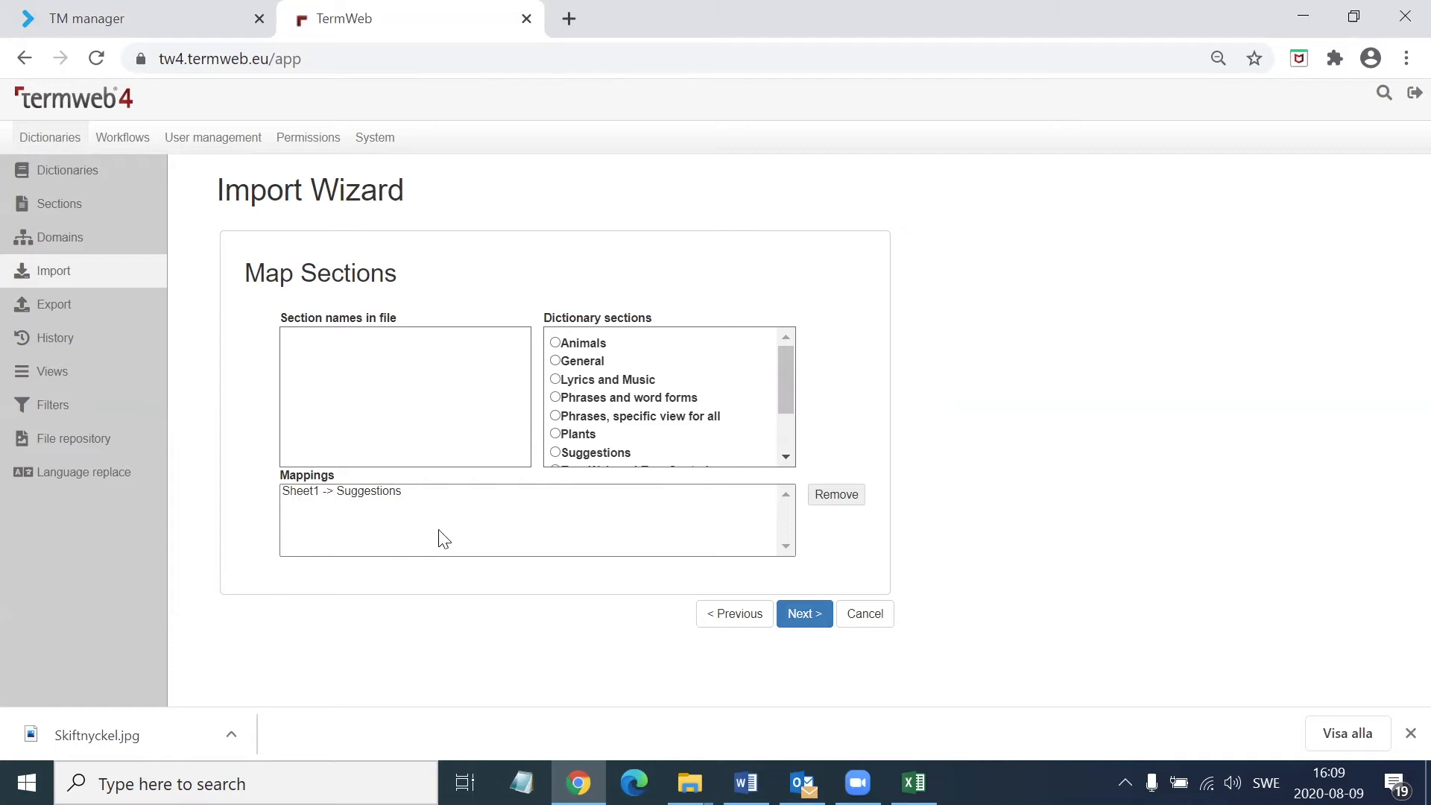
left_click(818, 627)
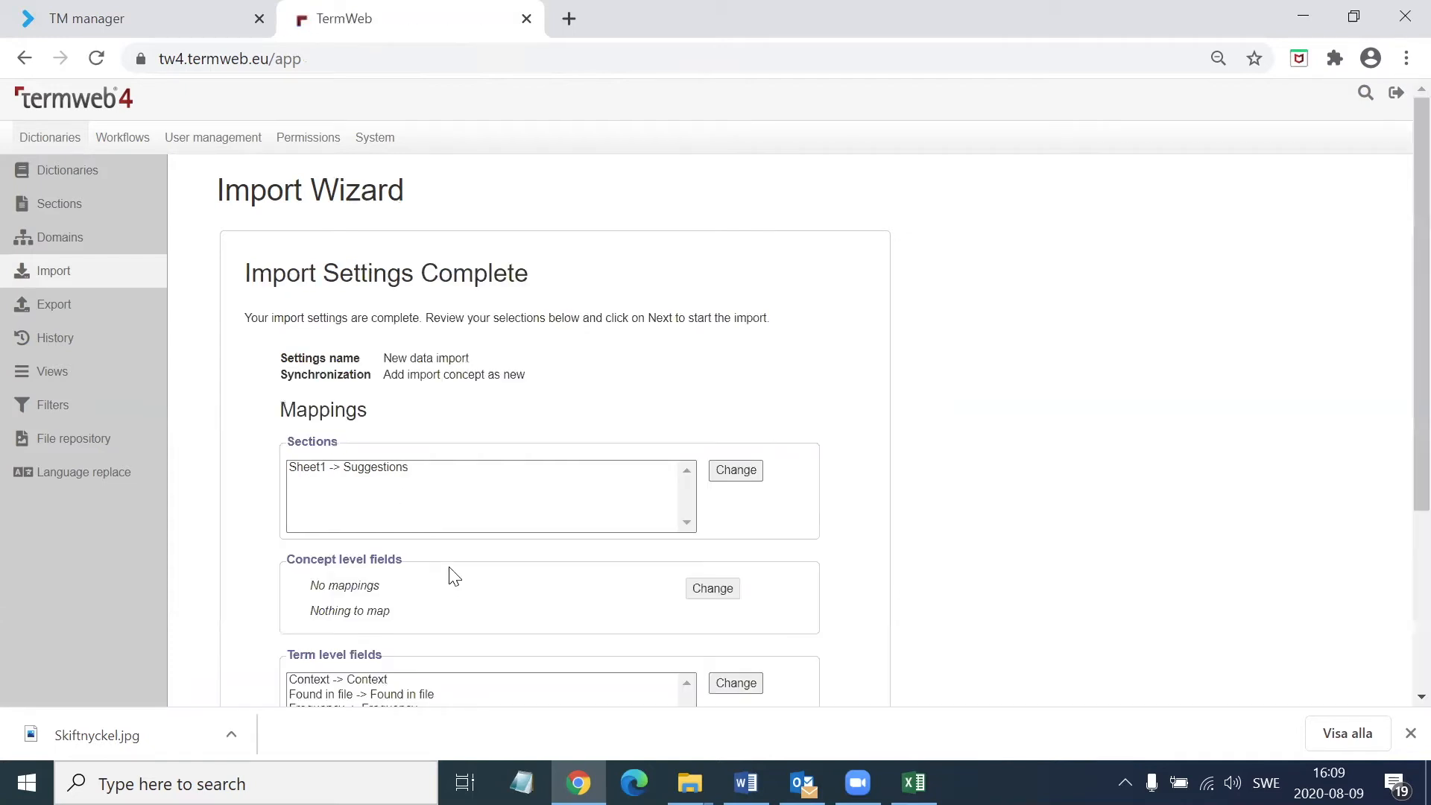
scroll(454, 569, "down", 1)
scroll(453, 570, "down", 2)
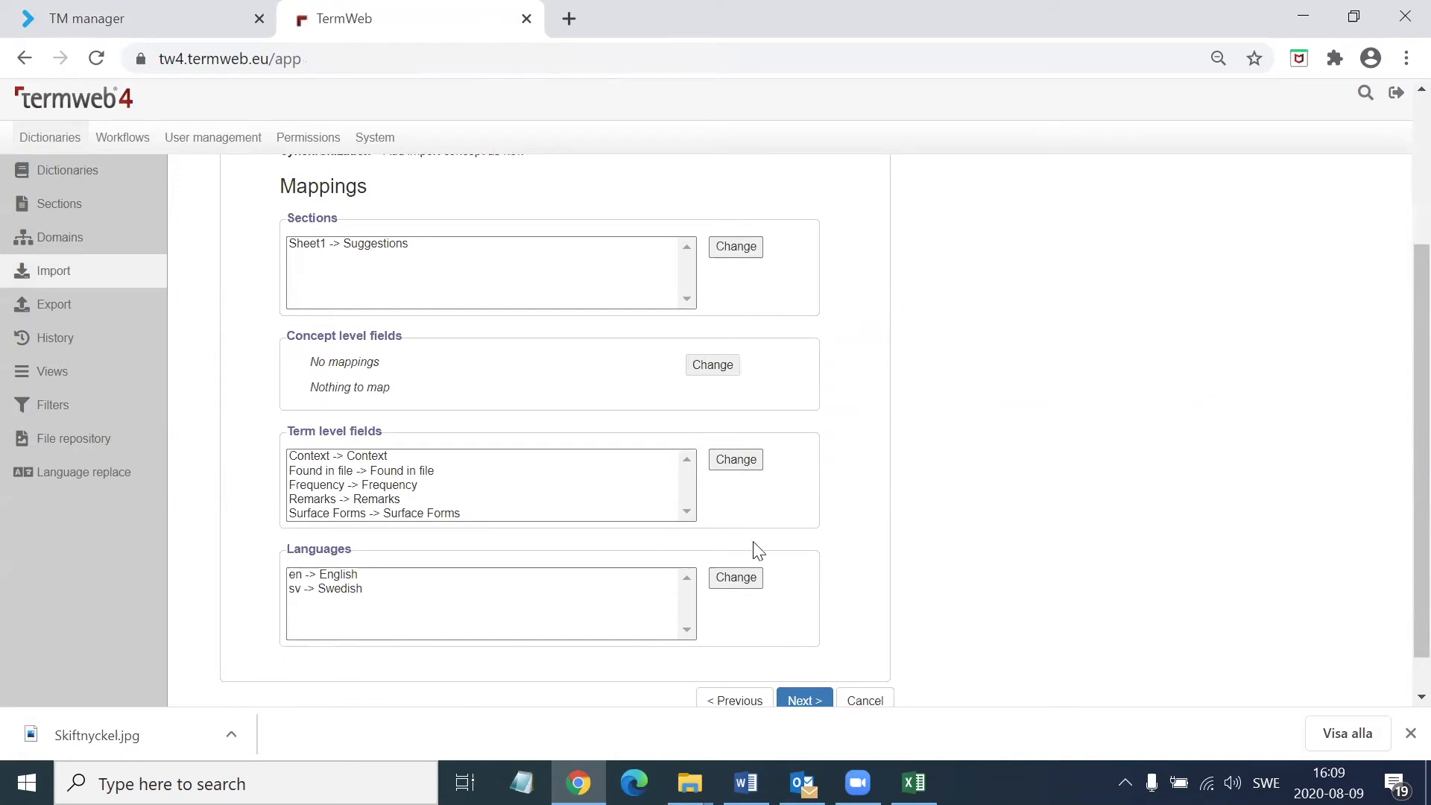
left_click(806, 702)
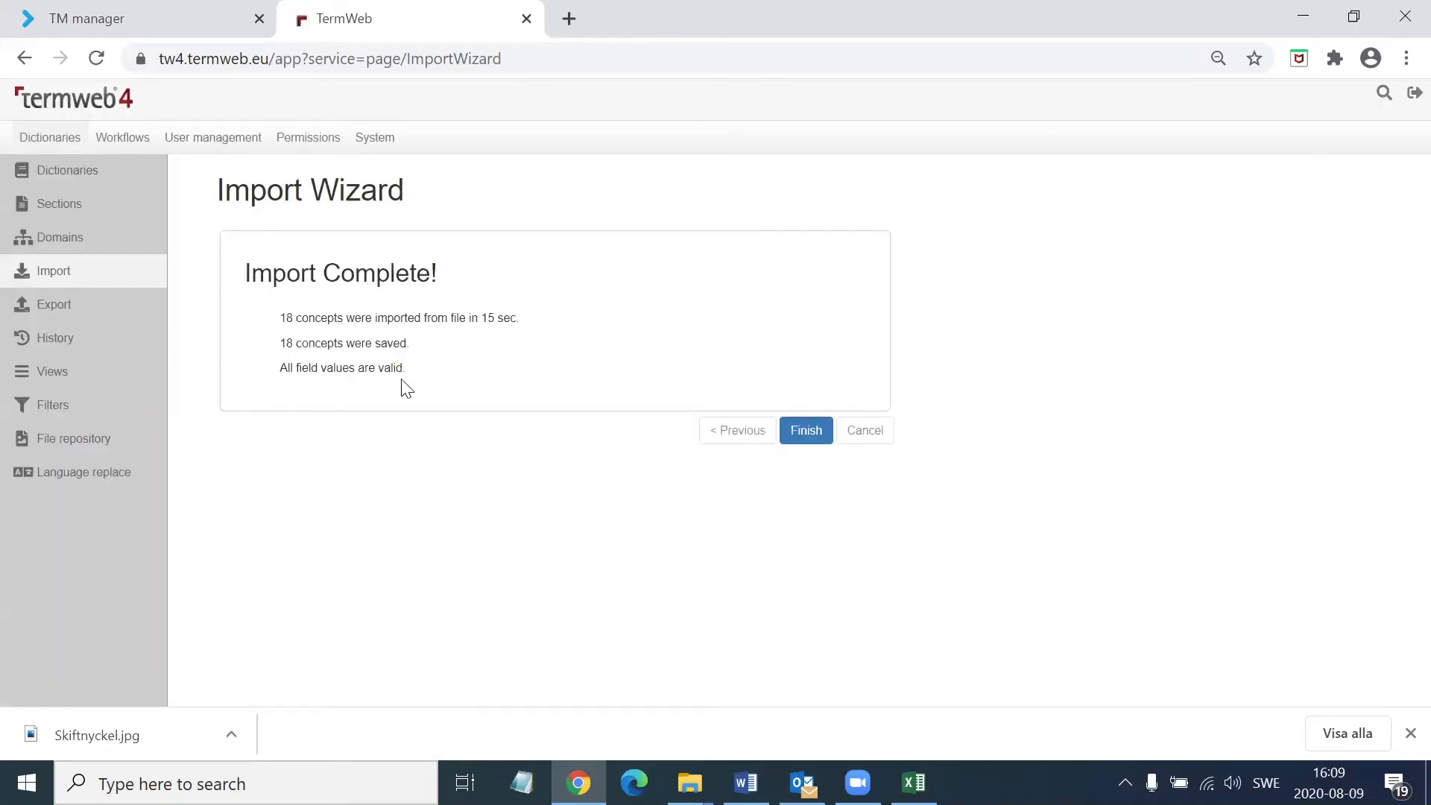
left_click(812, 439)
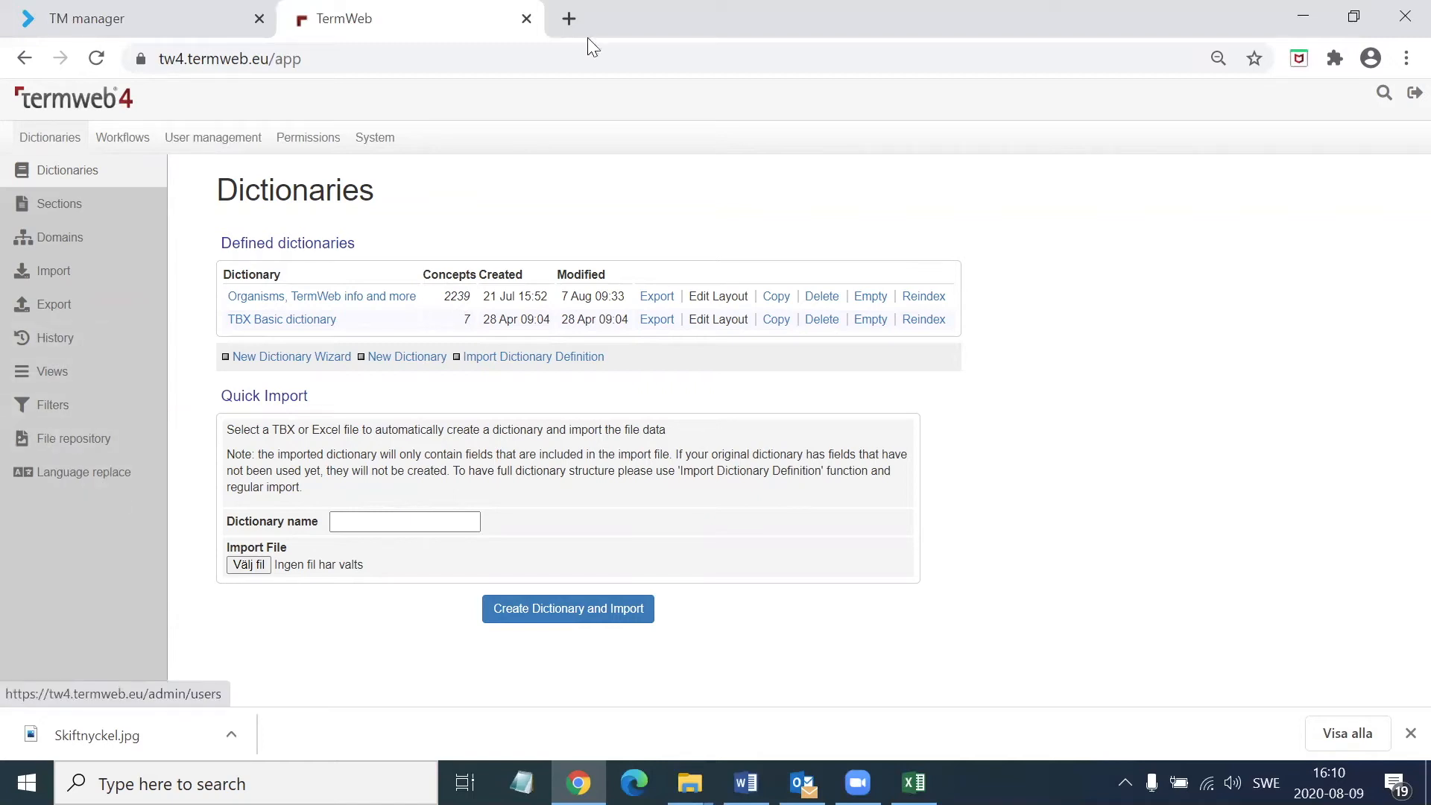
Return to the term search, close the adjustable spanner entry, and filter the term list by Latest additions
left_click(1385, 91)
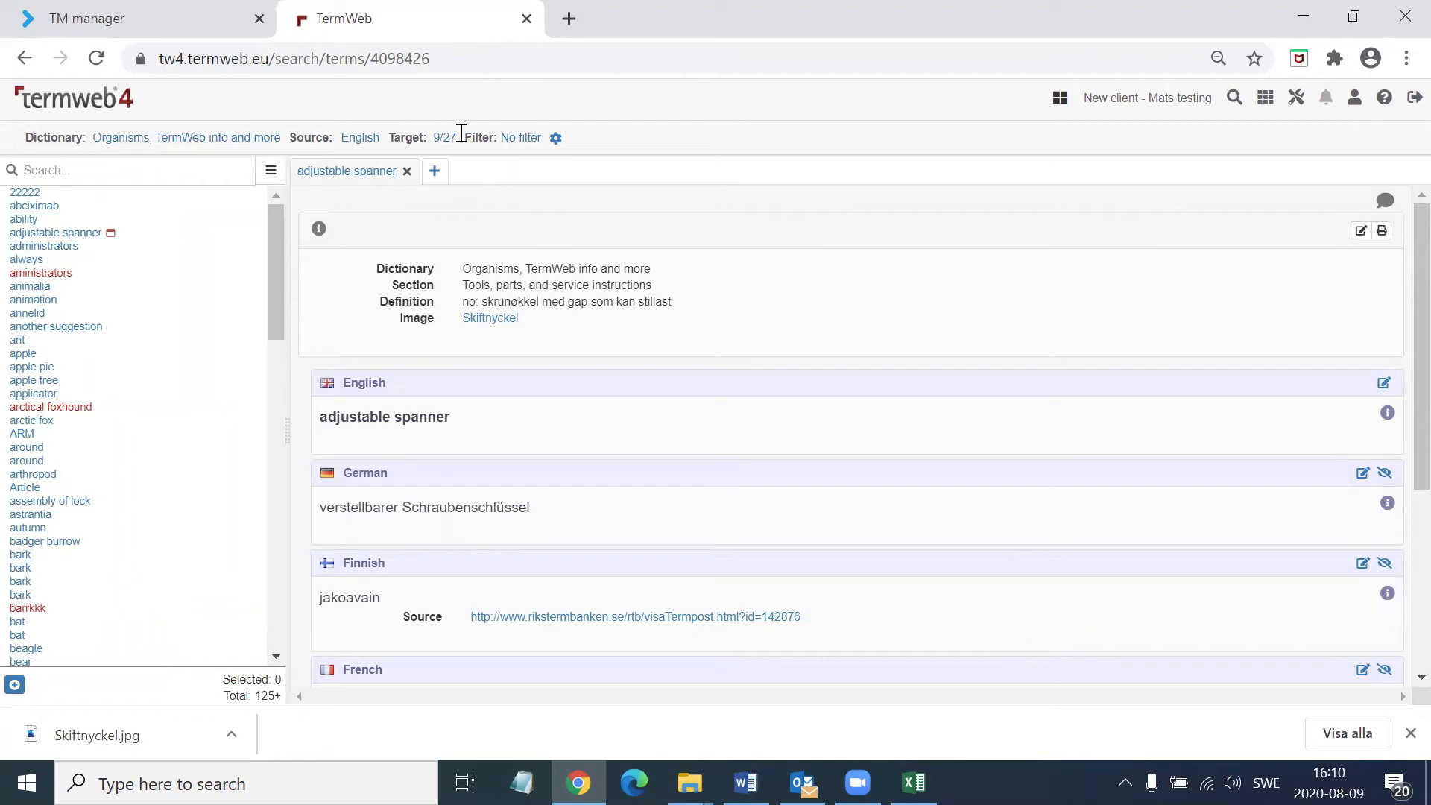
left_click(406, 172)
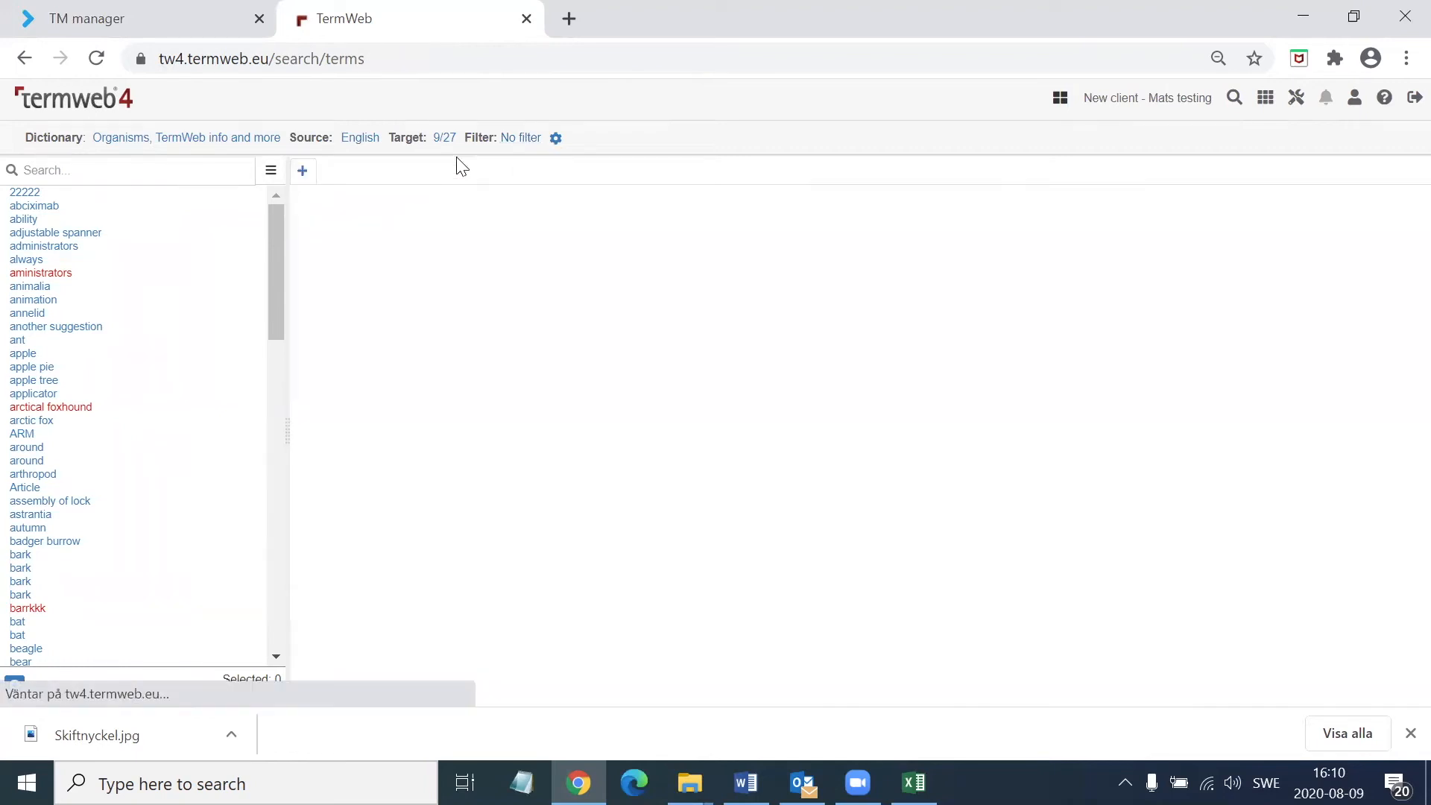
left_click(525, 140)
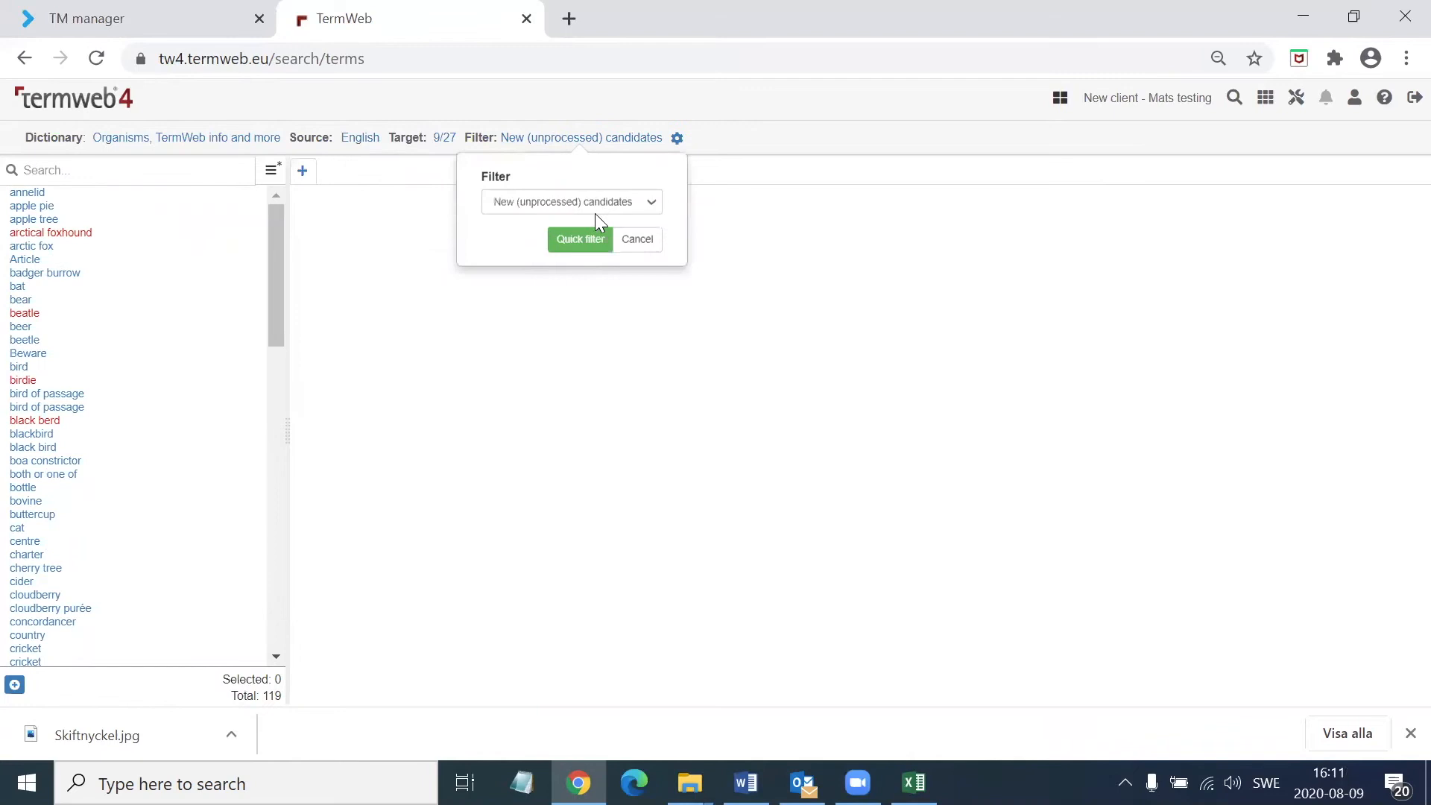
left_click(653, 204)
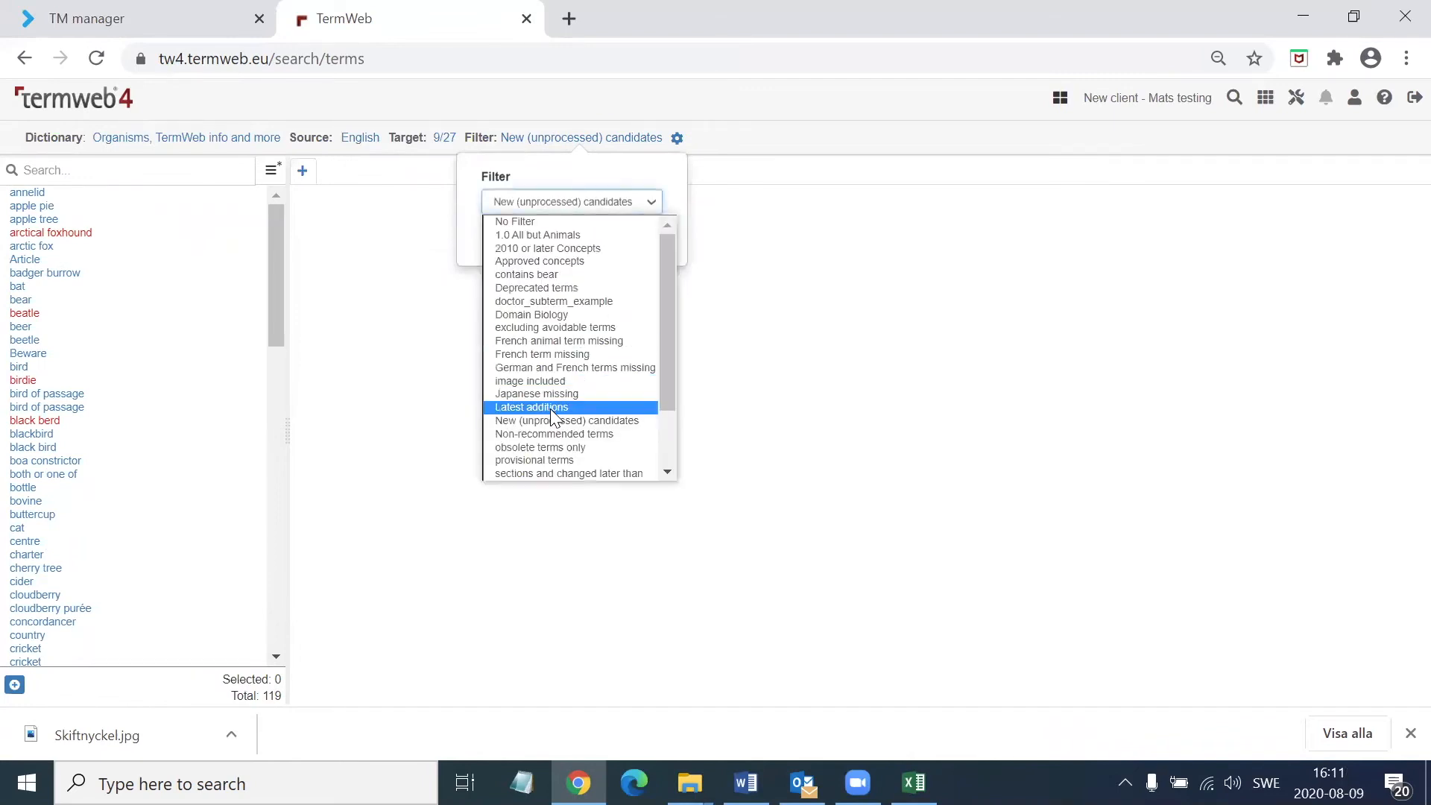
left_click(551, 408)
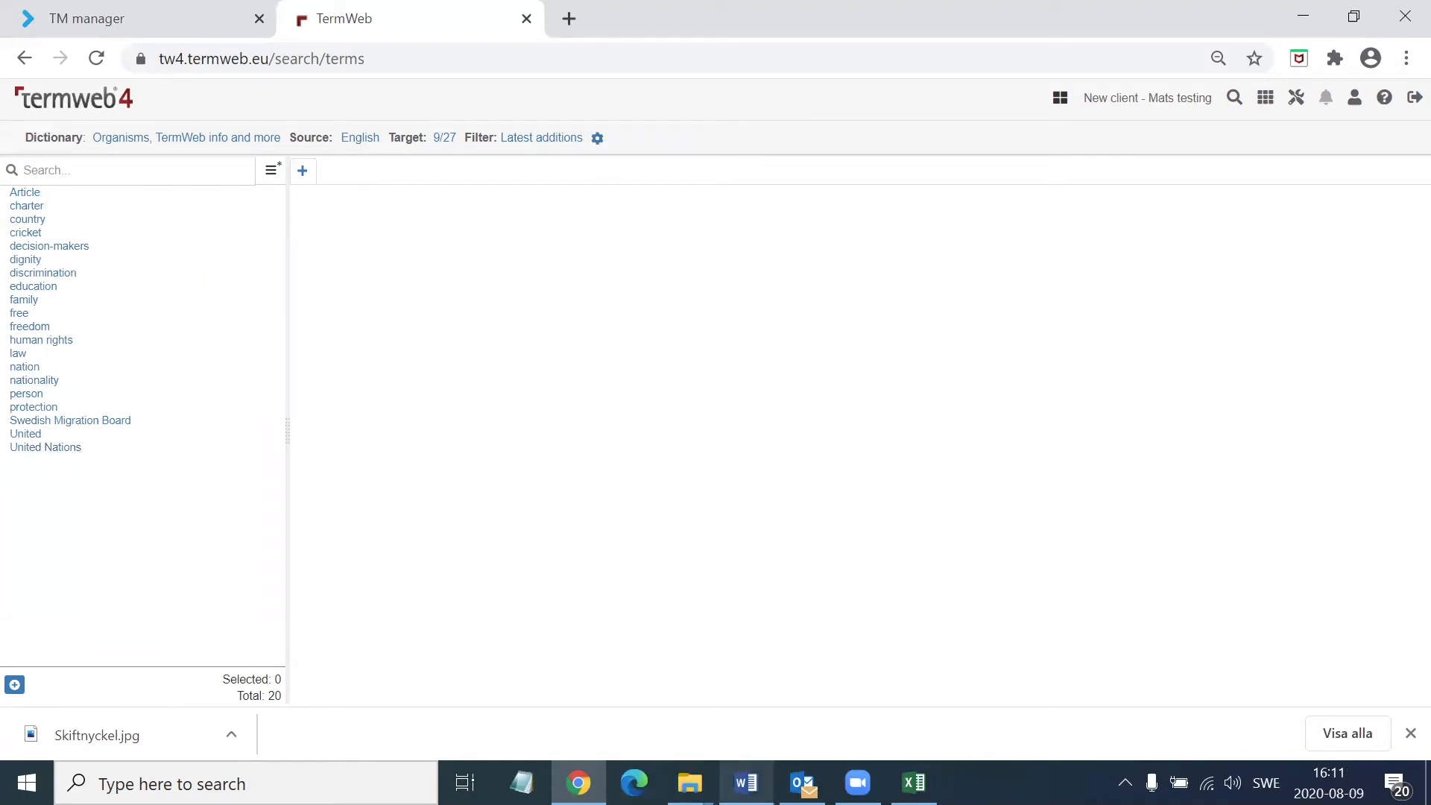
Switch to the Demo_TermExtraction document in Word and examine the Batch Search Tool screenshots, from search settings and report fields to the final report
mouse_move(746, 782)
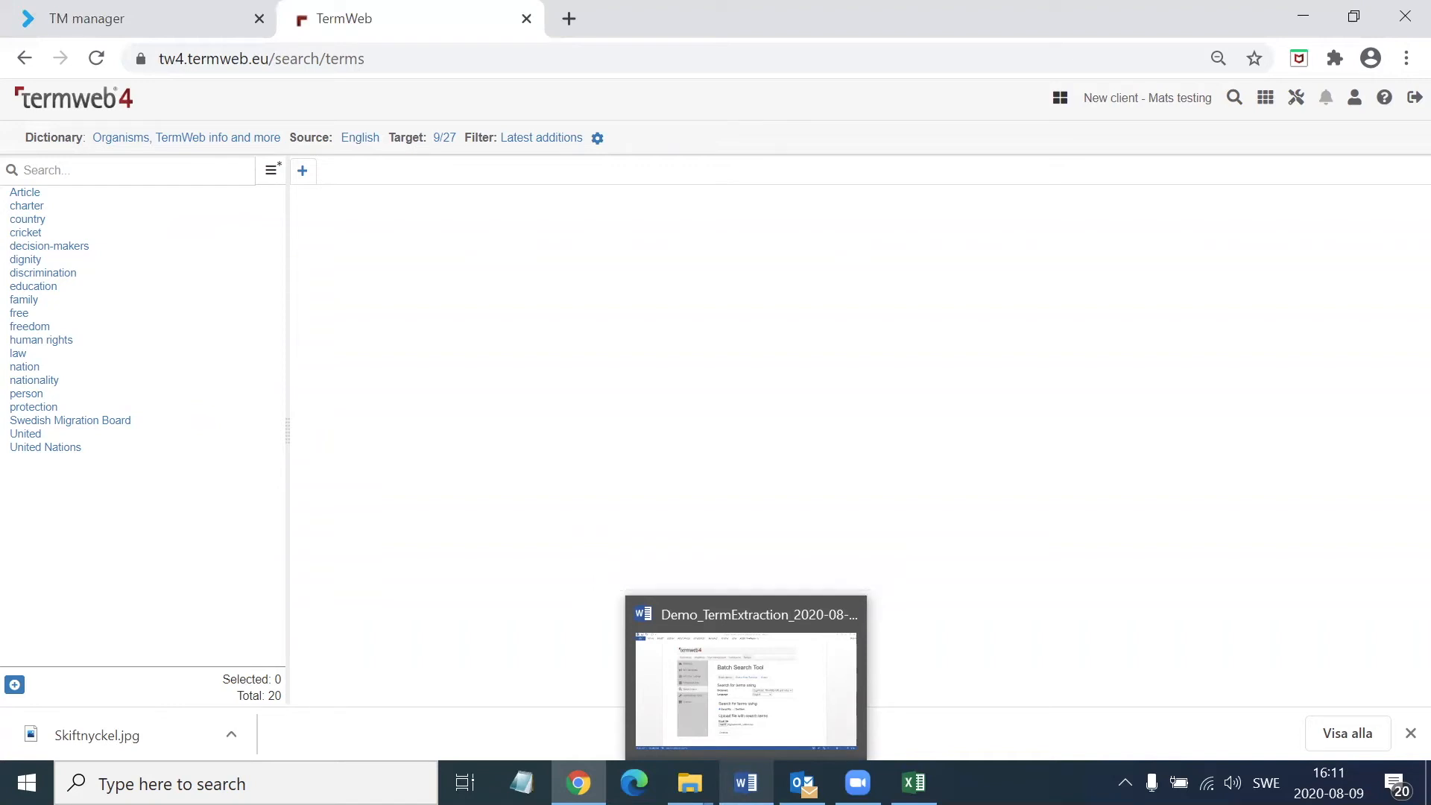
left_click(686, 593)
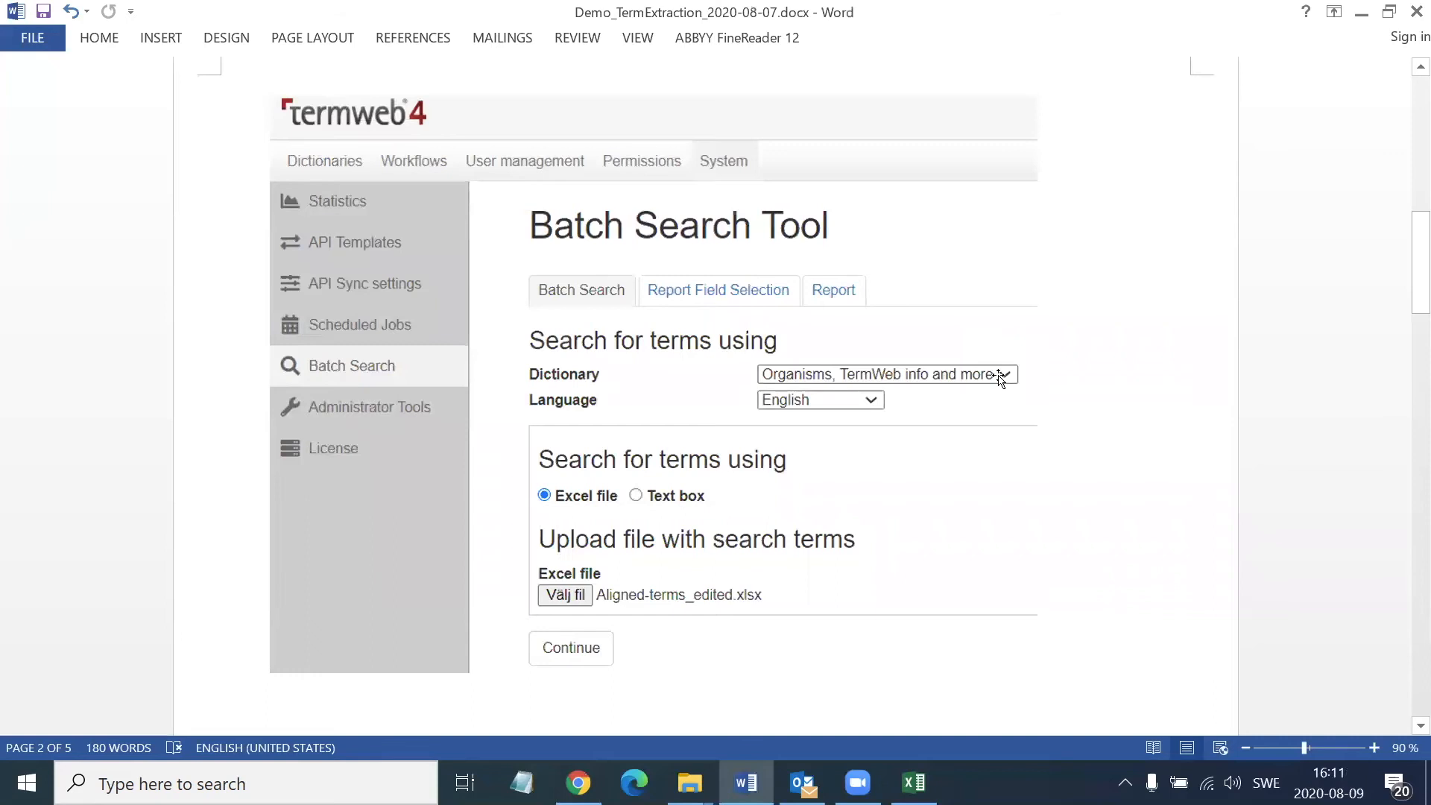
scroll(1000, 380, "down", 10)
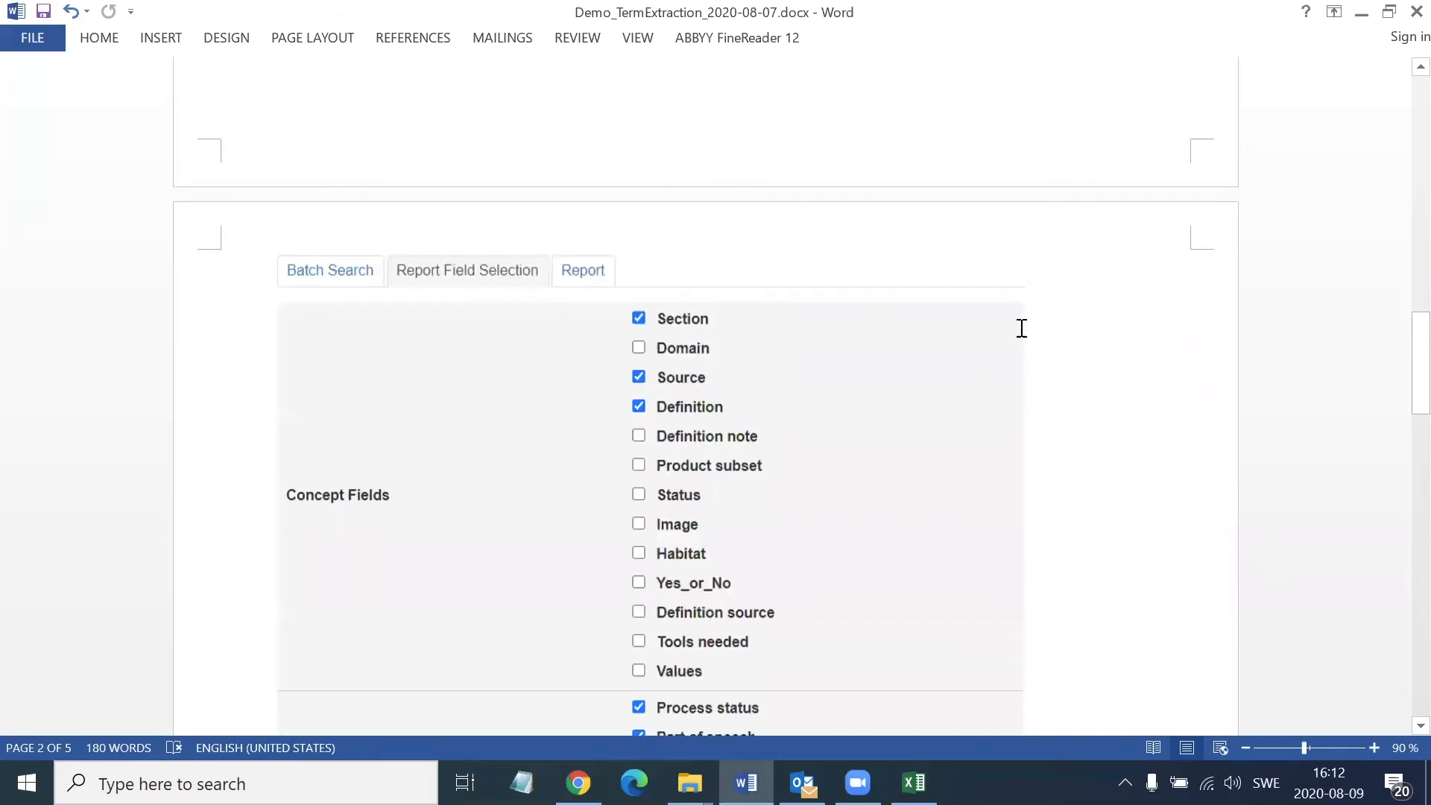
scroll(1041, 279, "down", 2)
scroll(1041, 278, "down", 2)
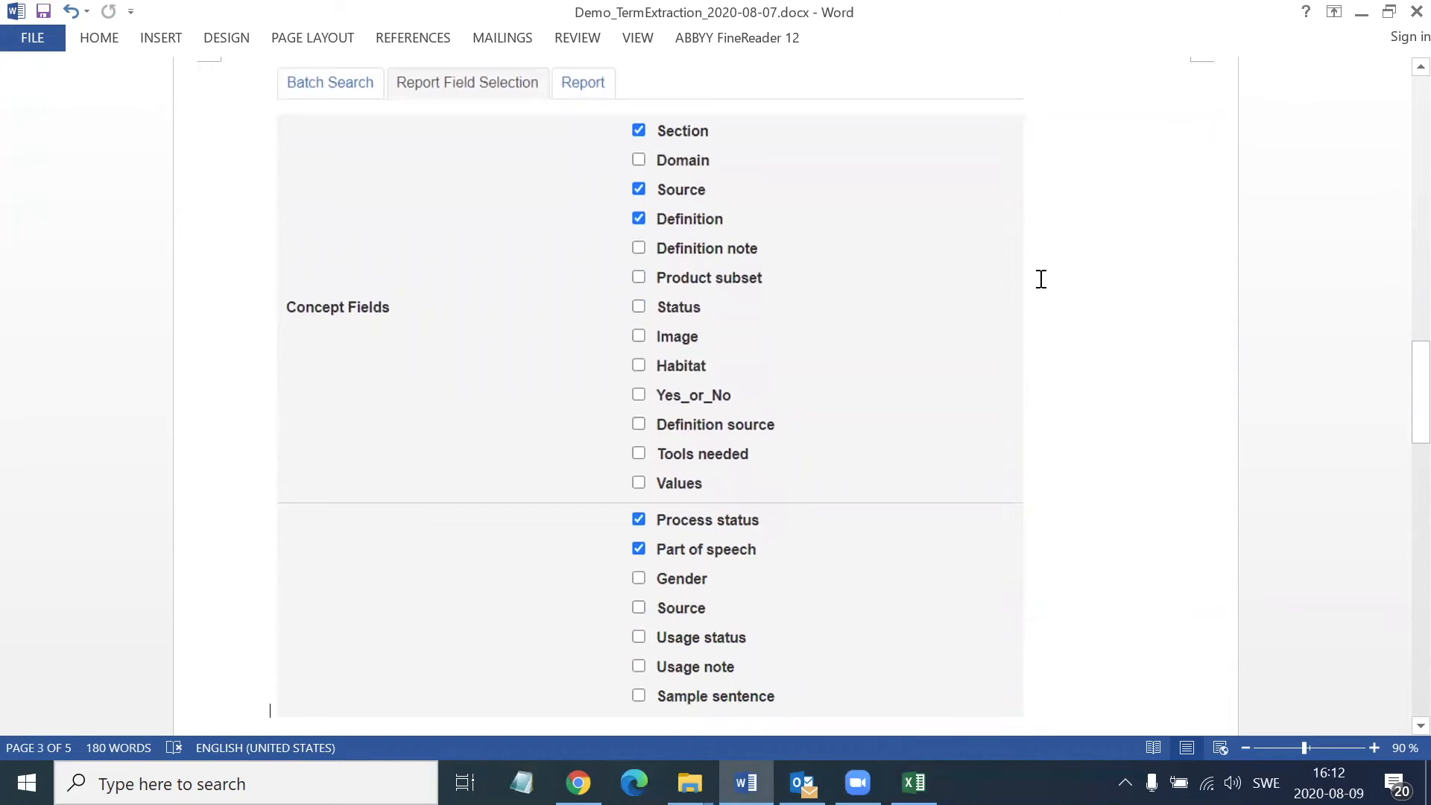
scroll(1041, 278, "down", 11)
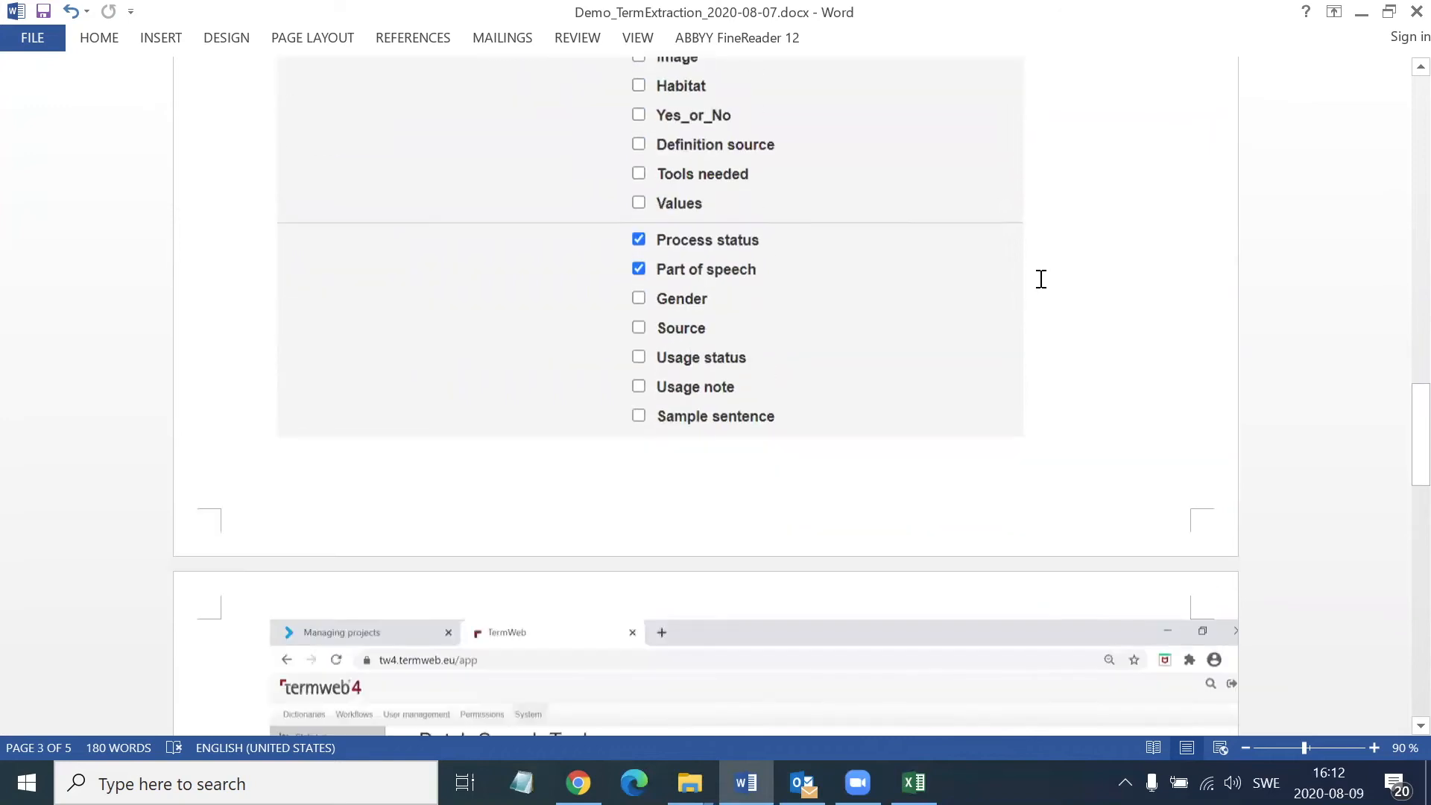
scroll(1039, 282, "down", 6)
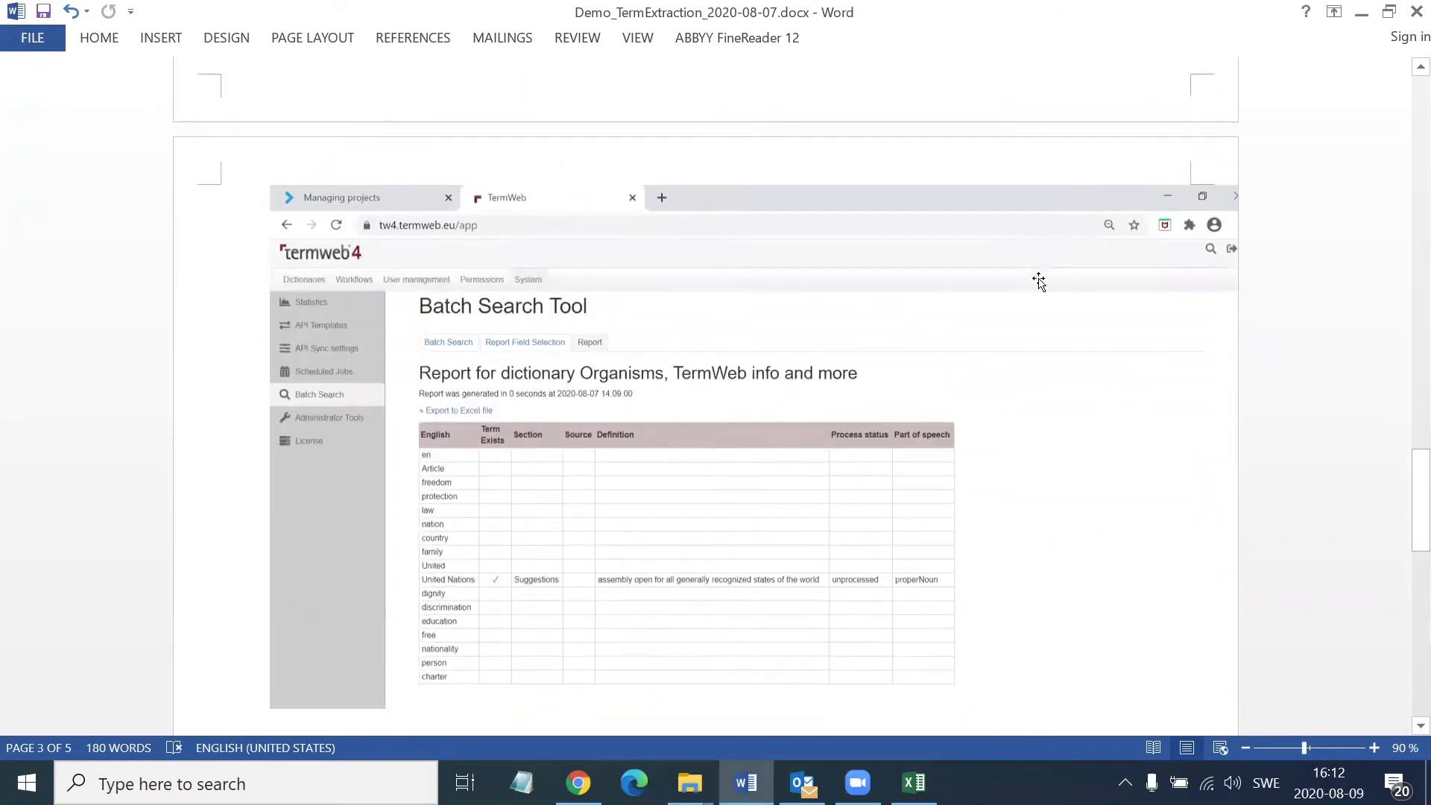
scroll(924, 389, "down", 2)
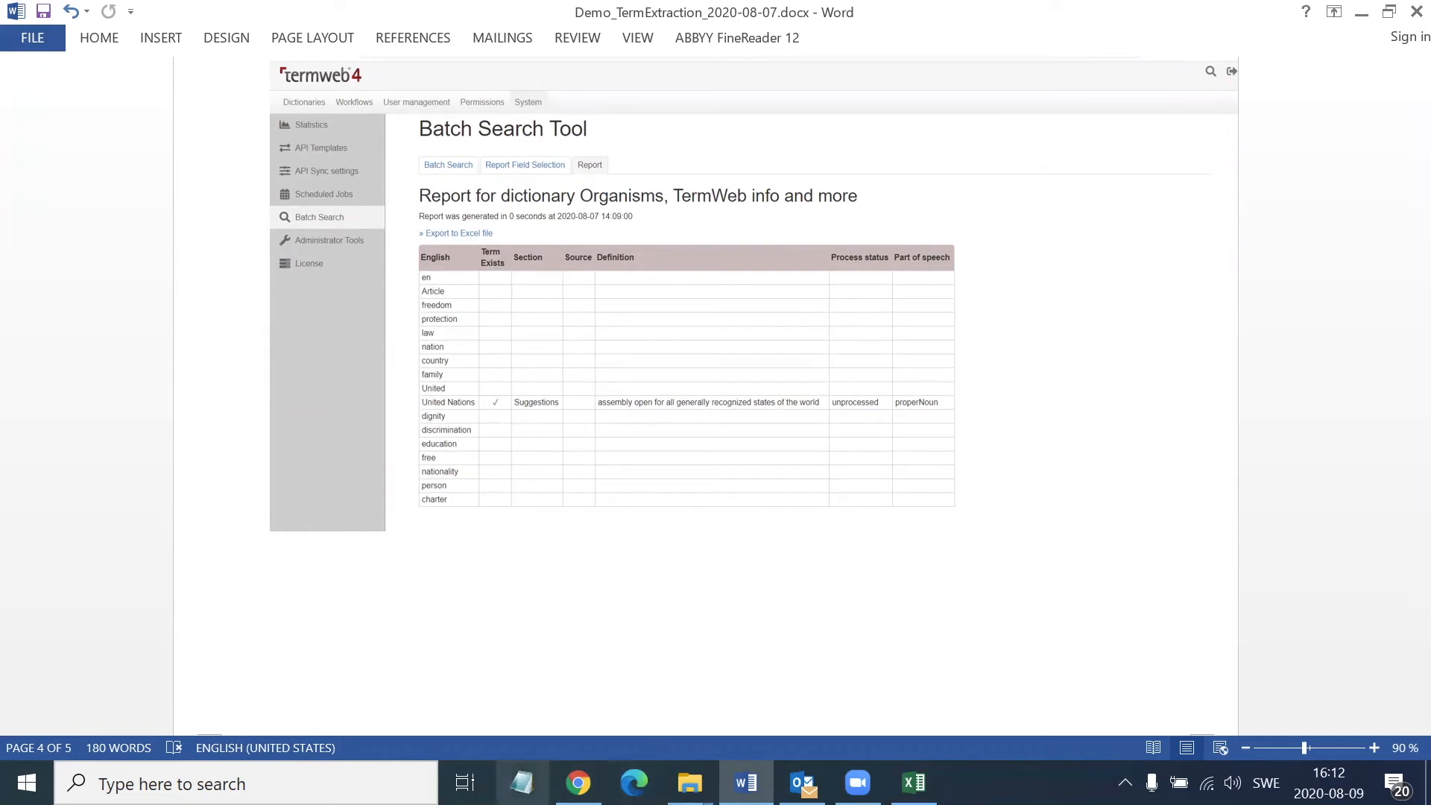
Switch back to TermWeb in the browser and add the concepts filtered by Latest additions to the New terms staging area
left_click(579, 782)
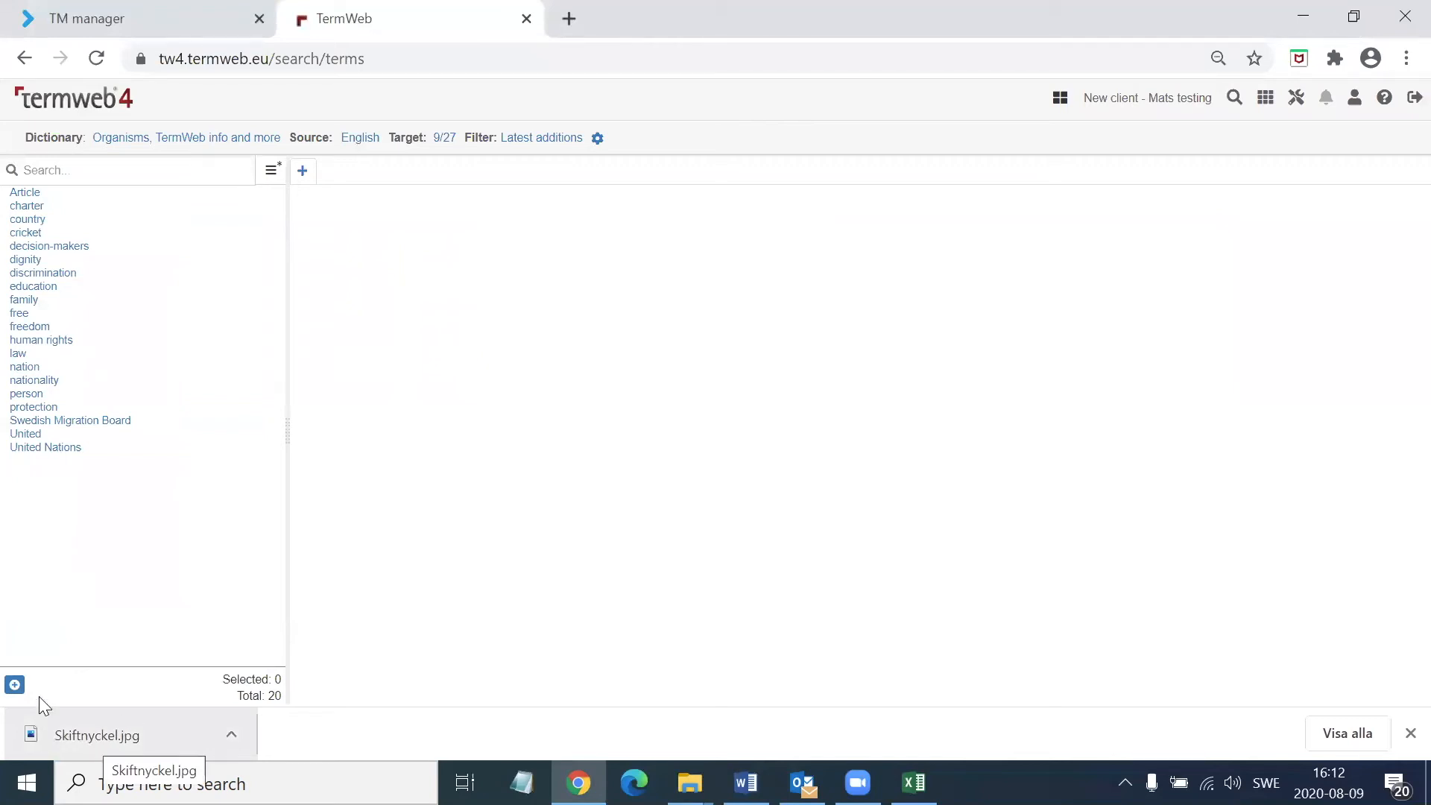
left_click(14, 686)
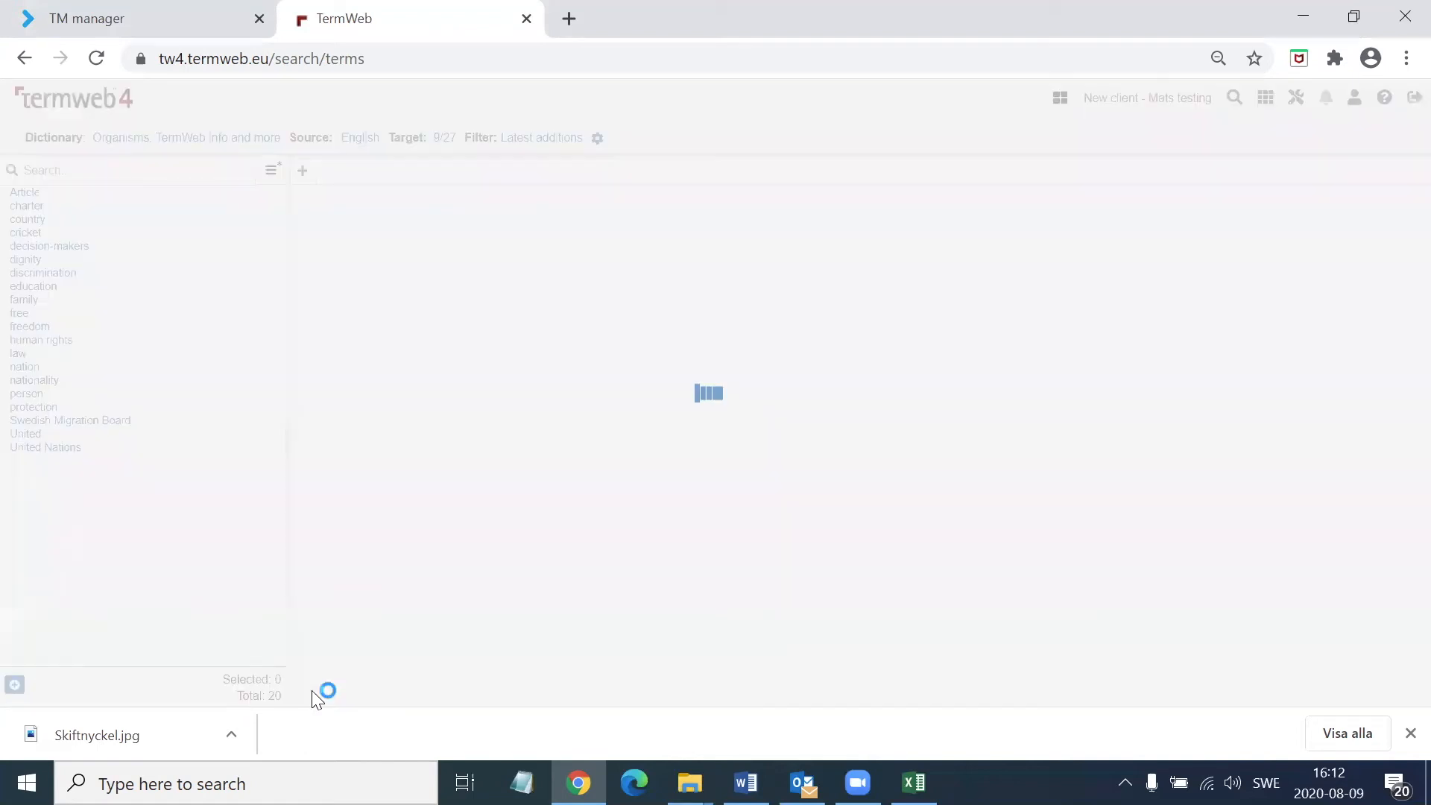
left_click(58, 655)
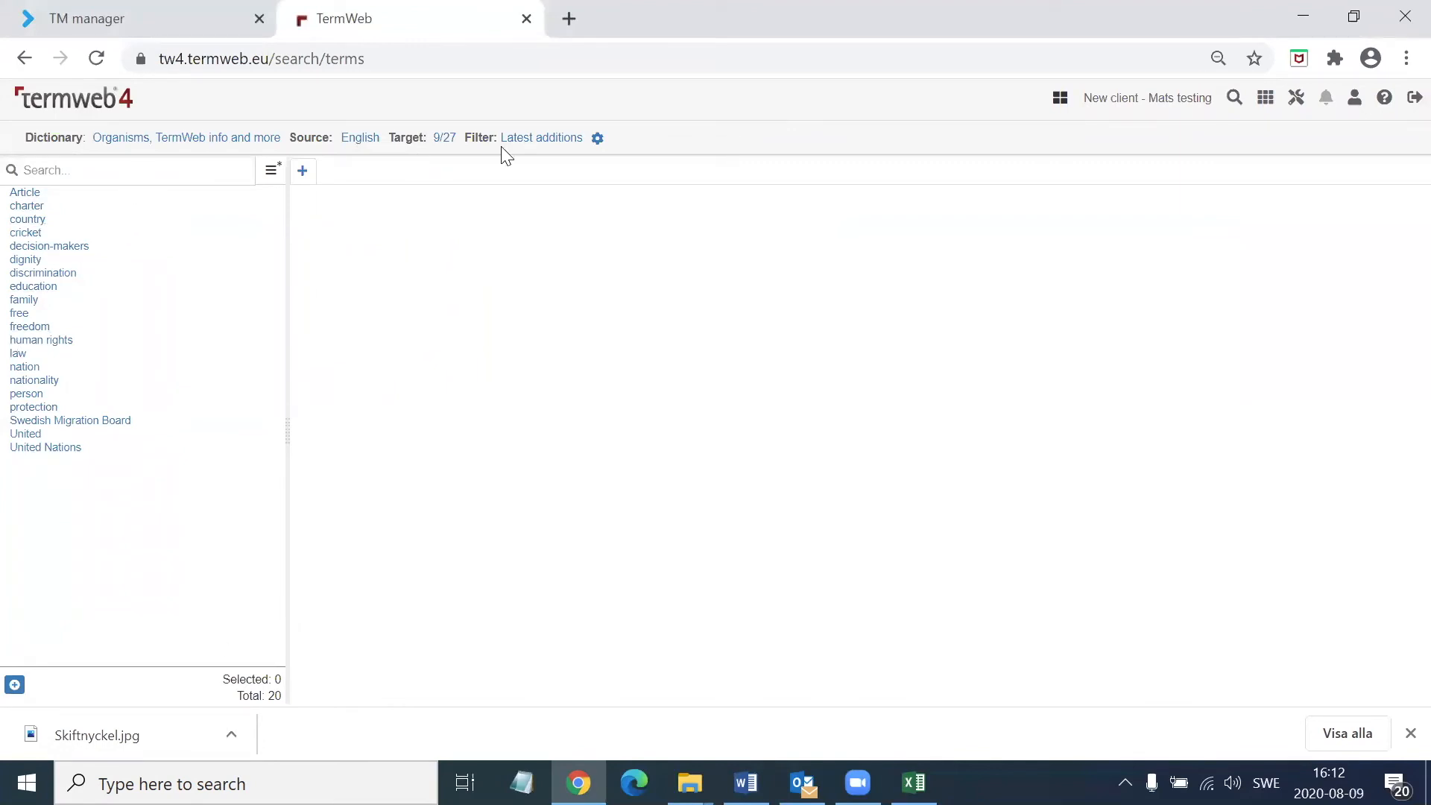
Remove the Latest additions filter and search the dictionary for united*
left_click(552, 140)
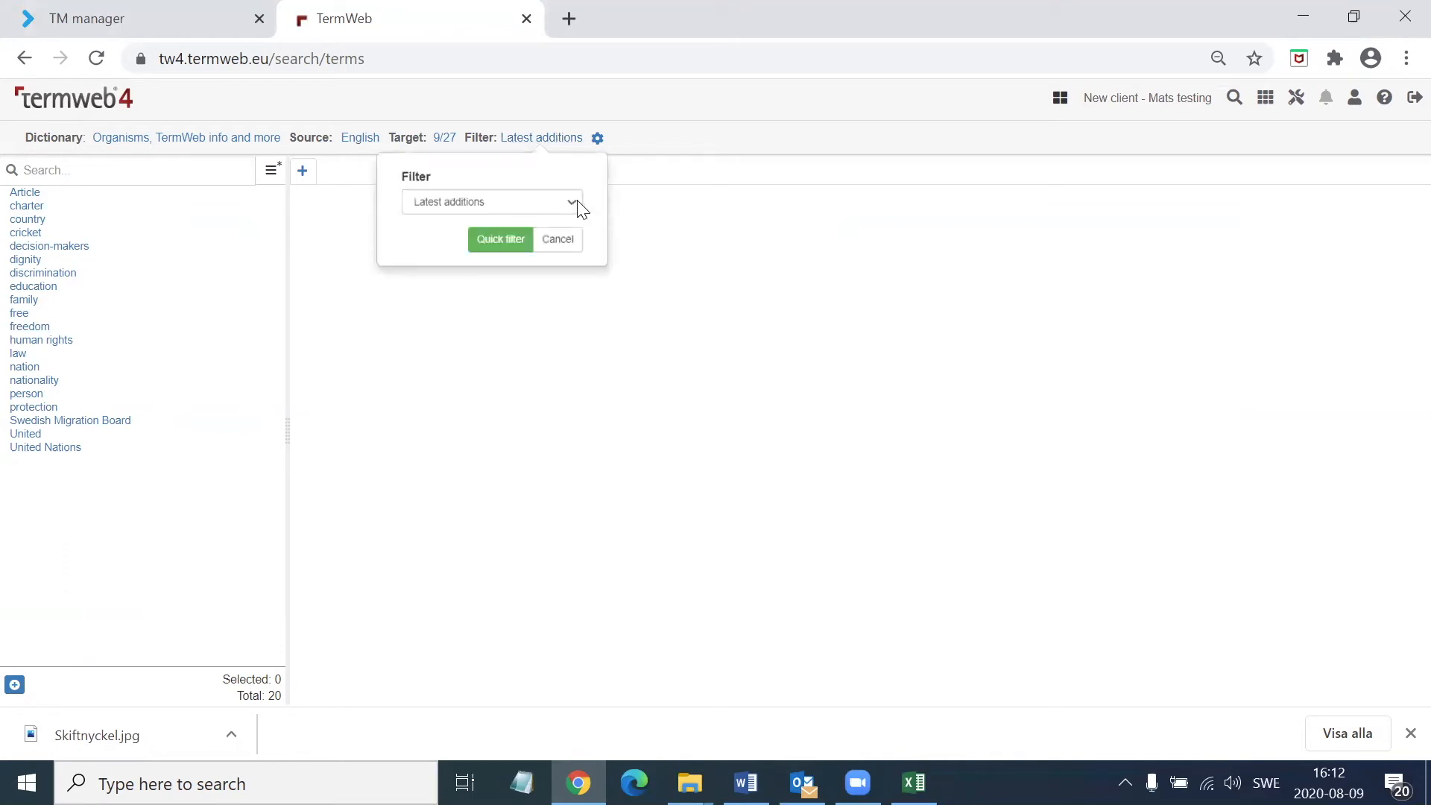
left_click(571, 202)
left_click(423, 219)
left_click(133, 175)
type("un")
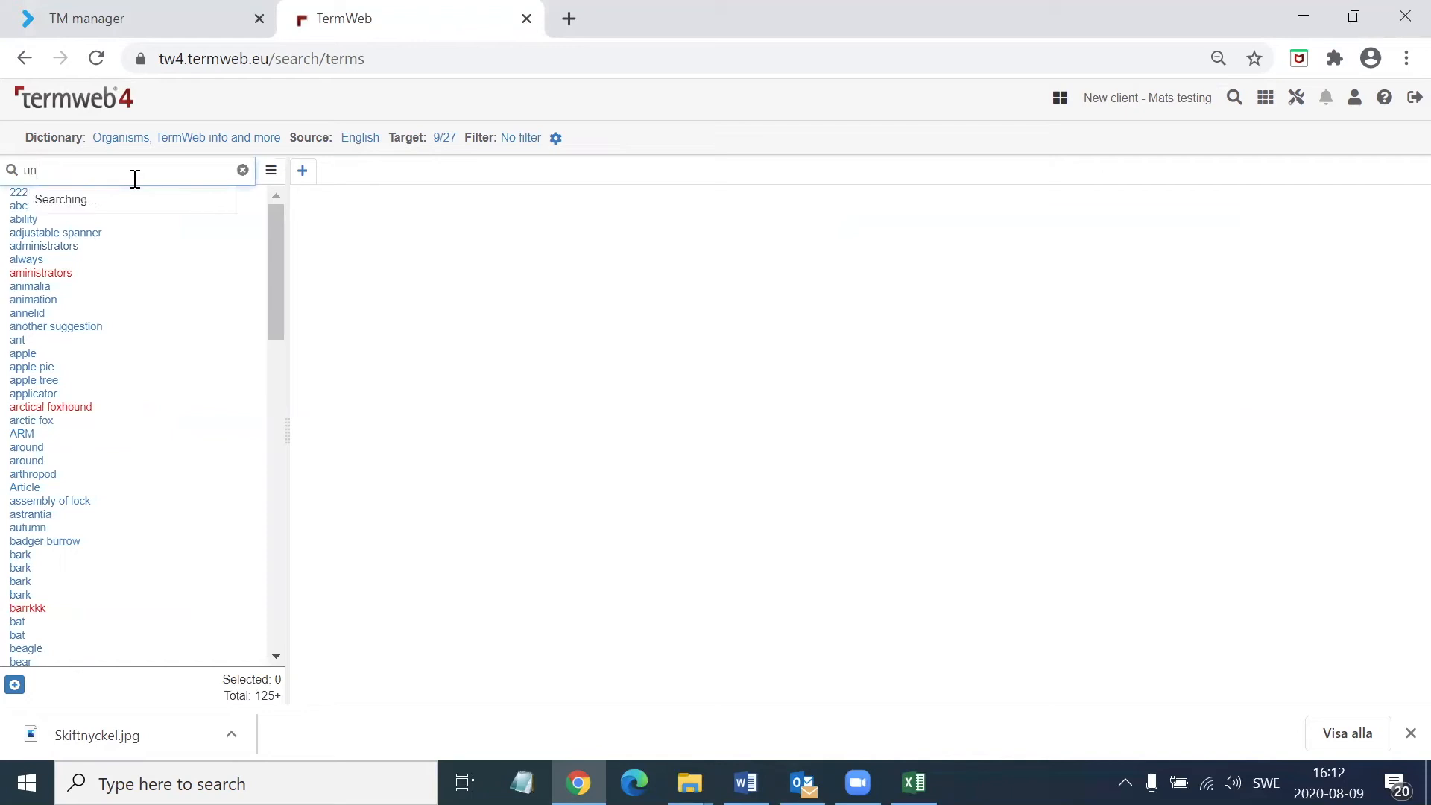
type("ited*")
key("Return")
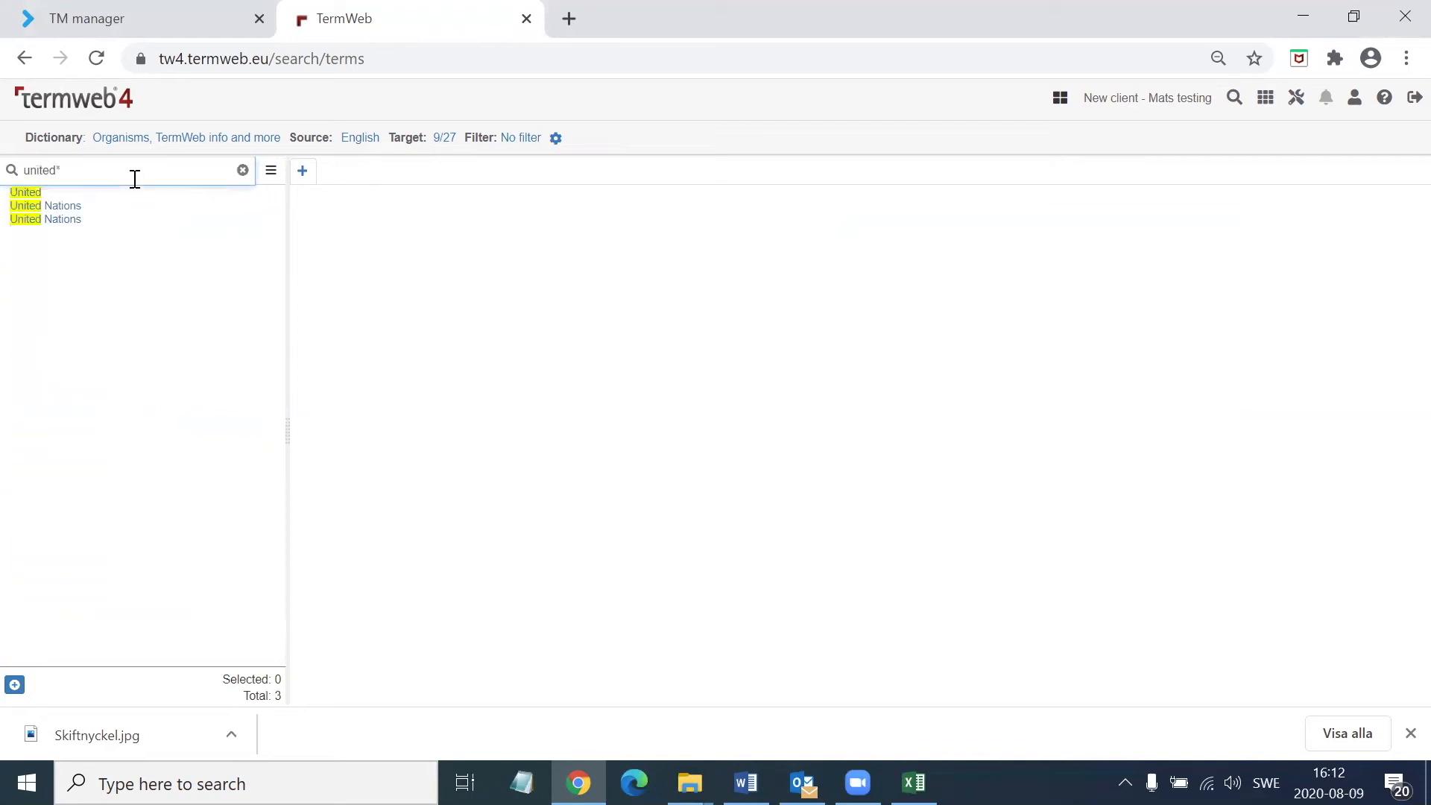
Open the first United Nations entry, review its English and Swedish terms, and add the concept to the New terms staging area
left_click(75, 207)
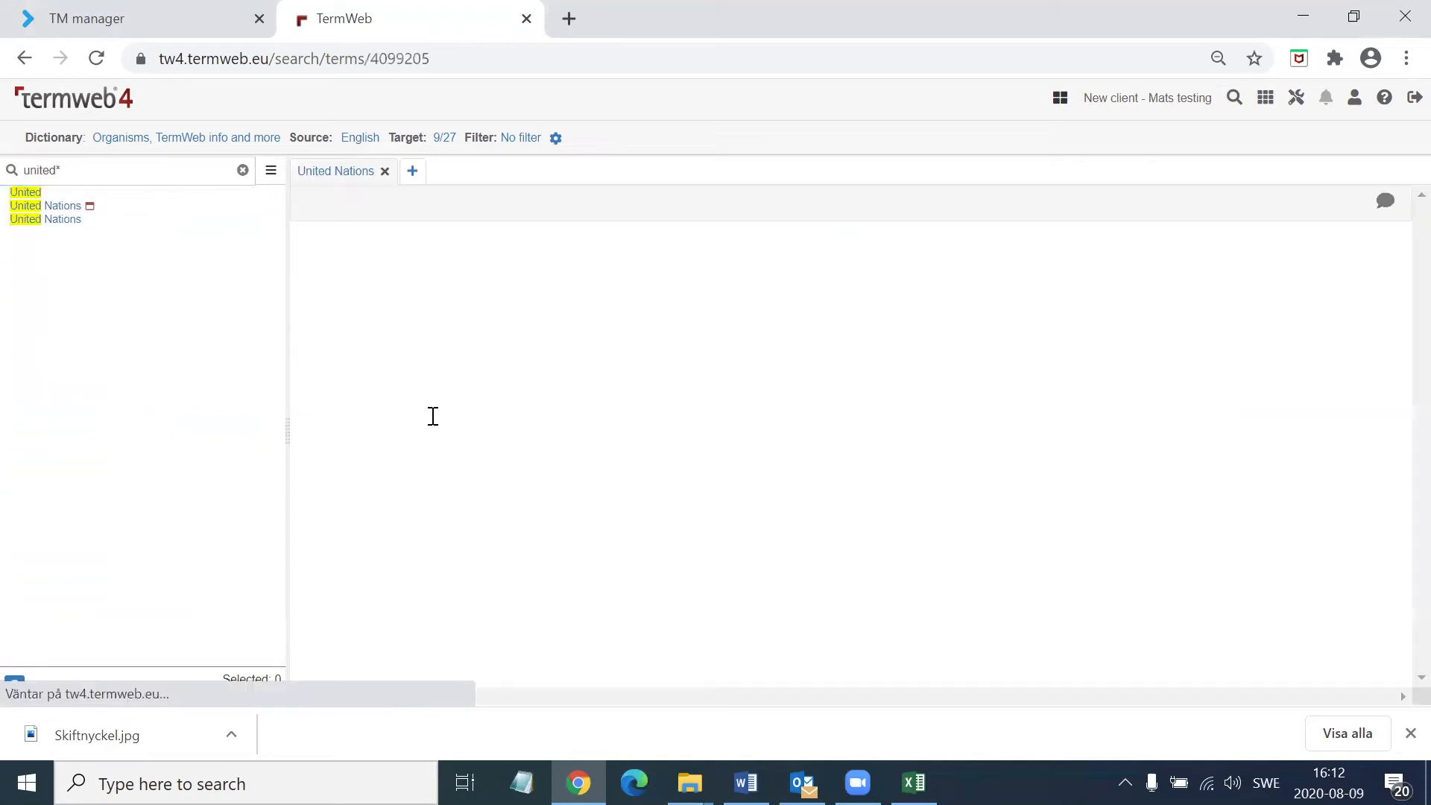
scroll(499, 534, "down", 1)
scroll(500, 534, "down", 3)
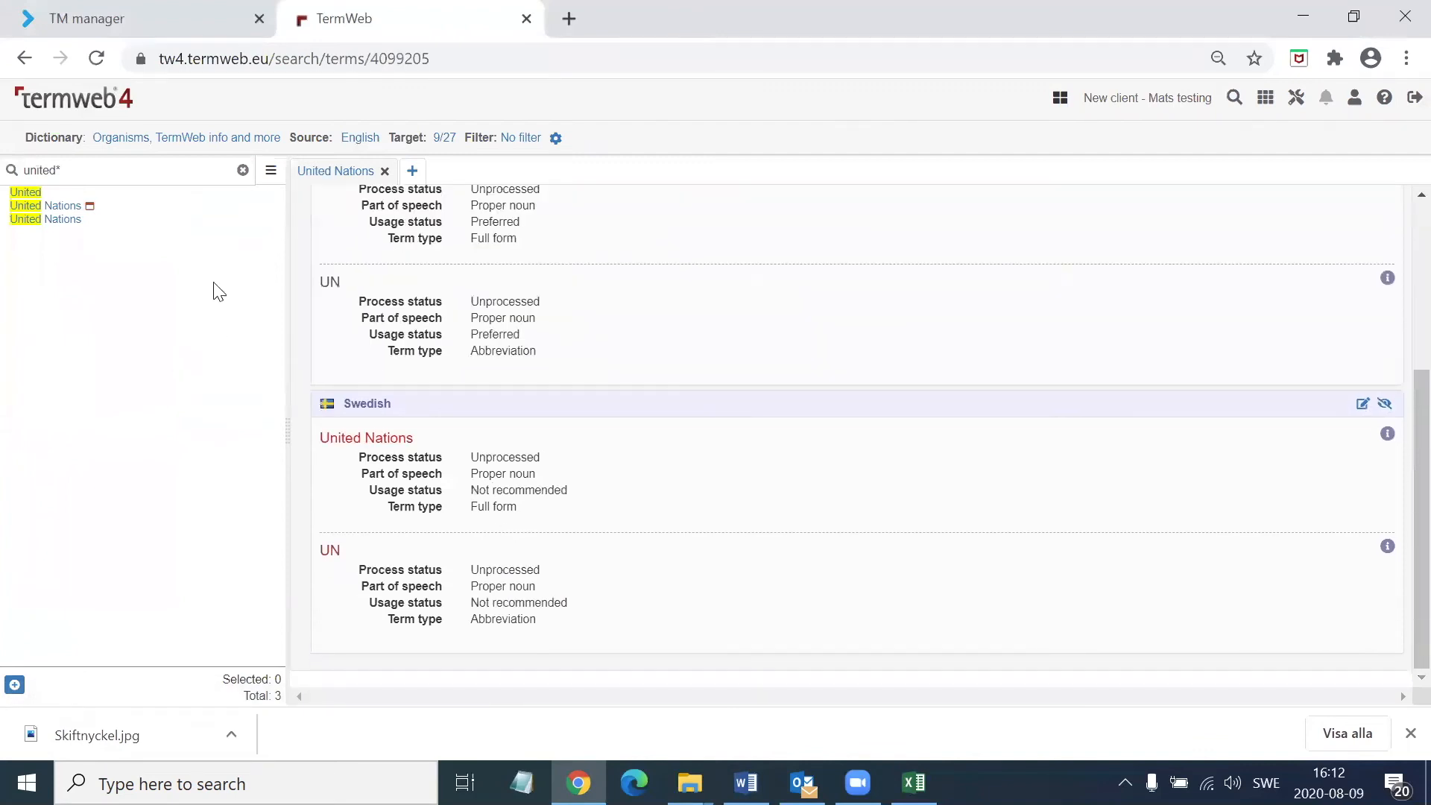
left_click(13, 684)
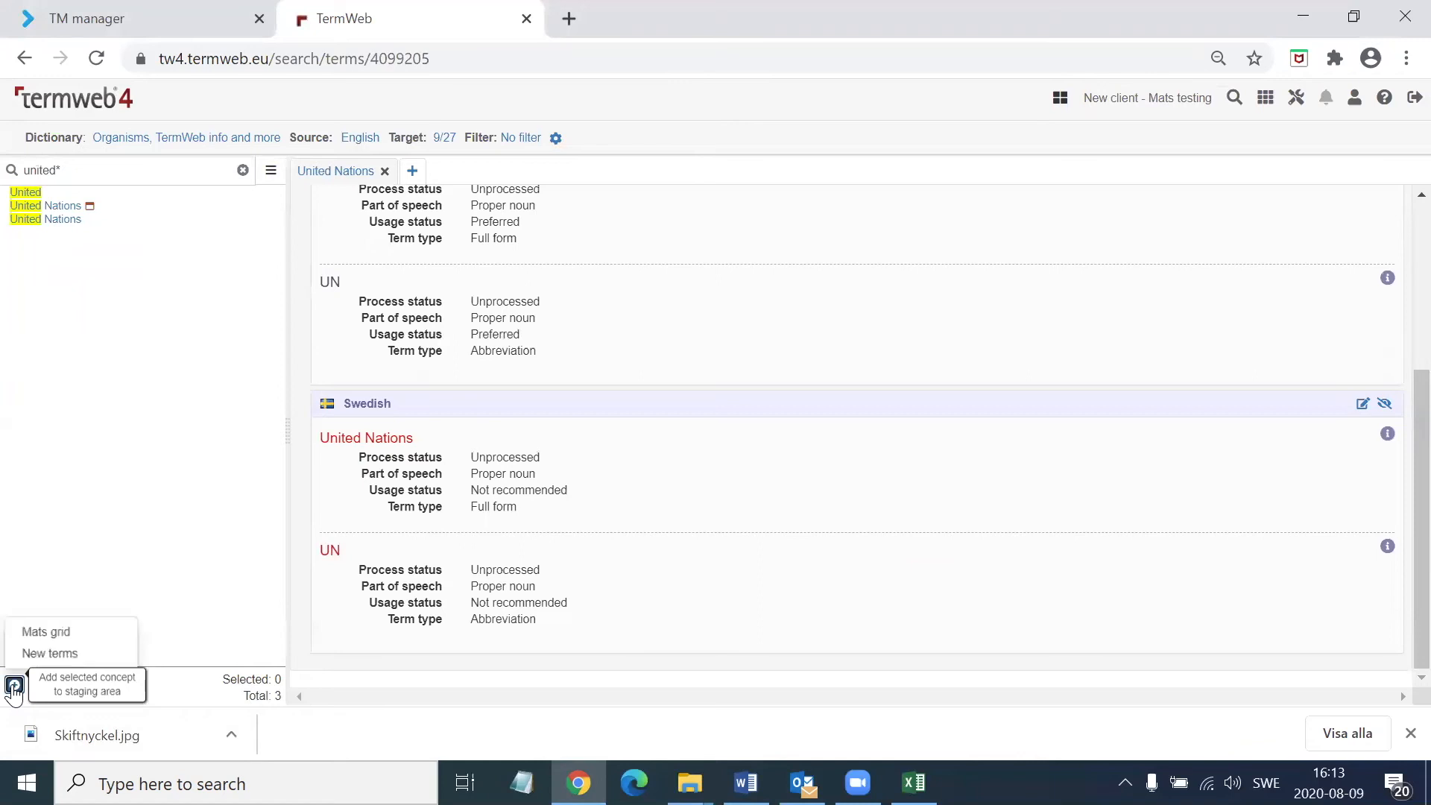
left_click(64, 652)
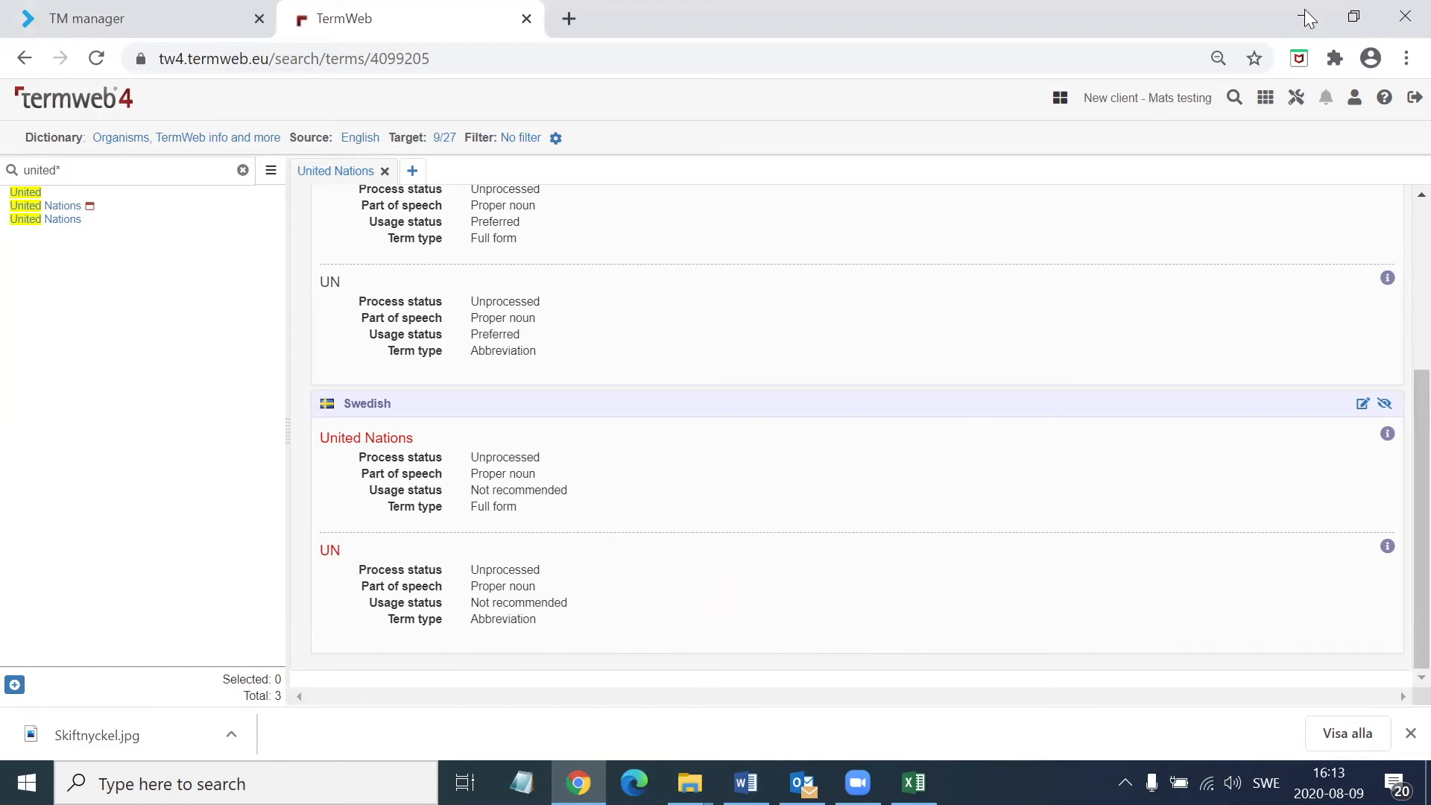
Open the New terms staging area and look through the staged English and Swedish concepts
left_click(1157, 102)
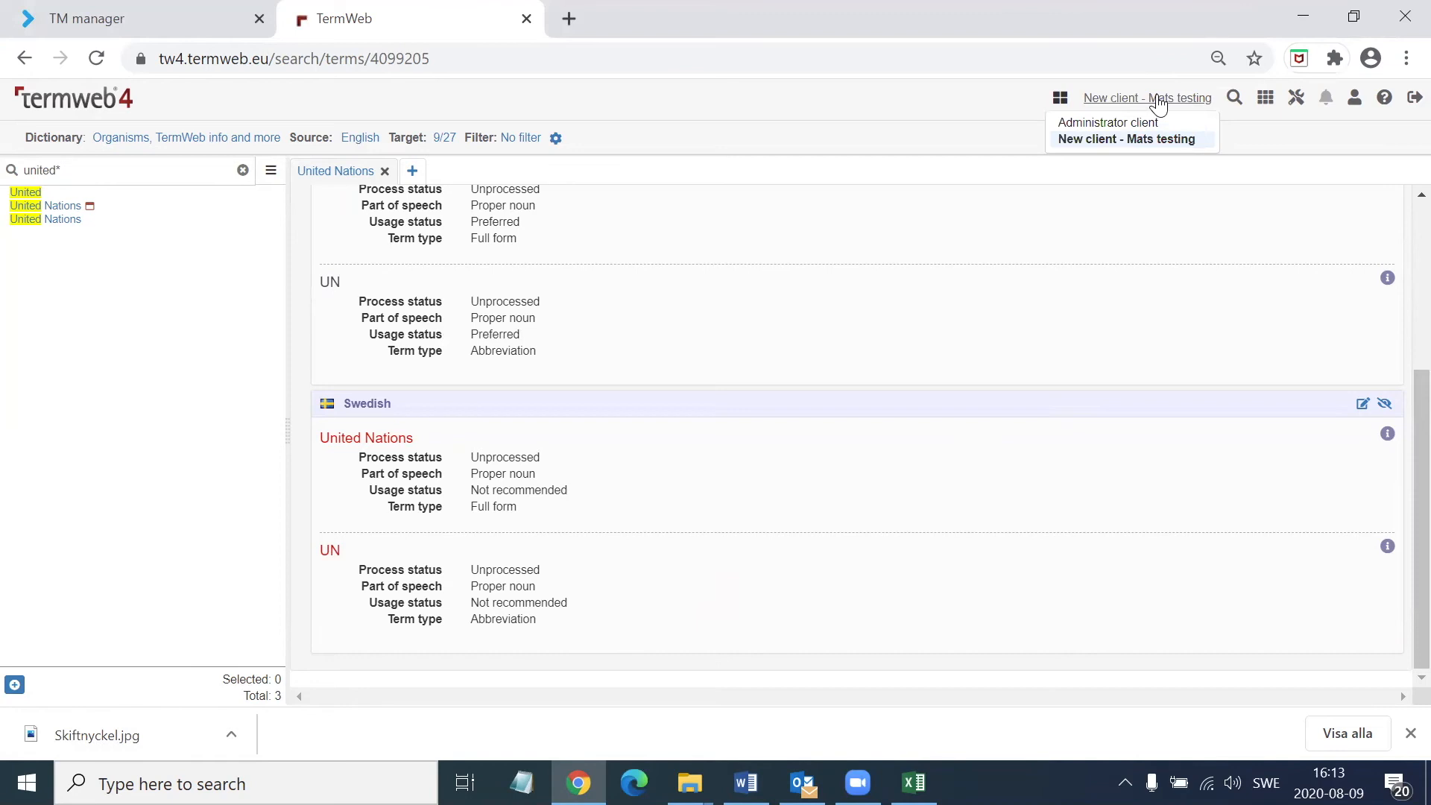
left_click(1266, 98)
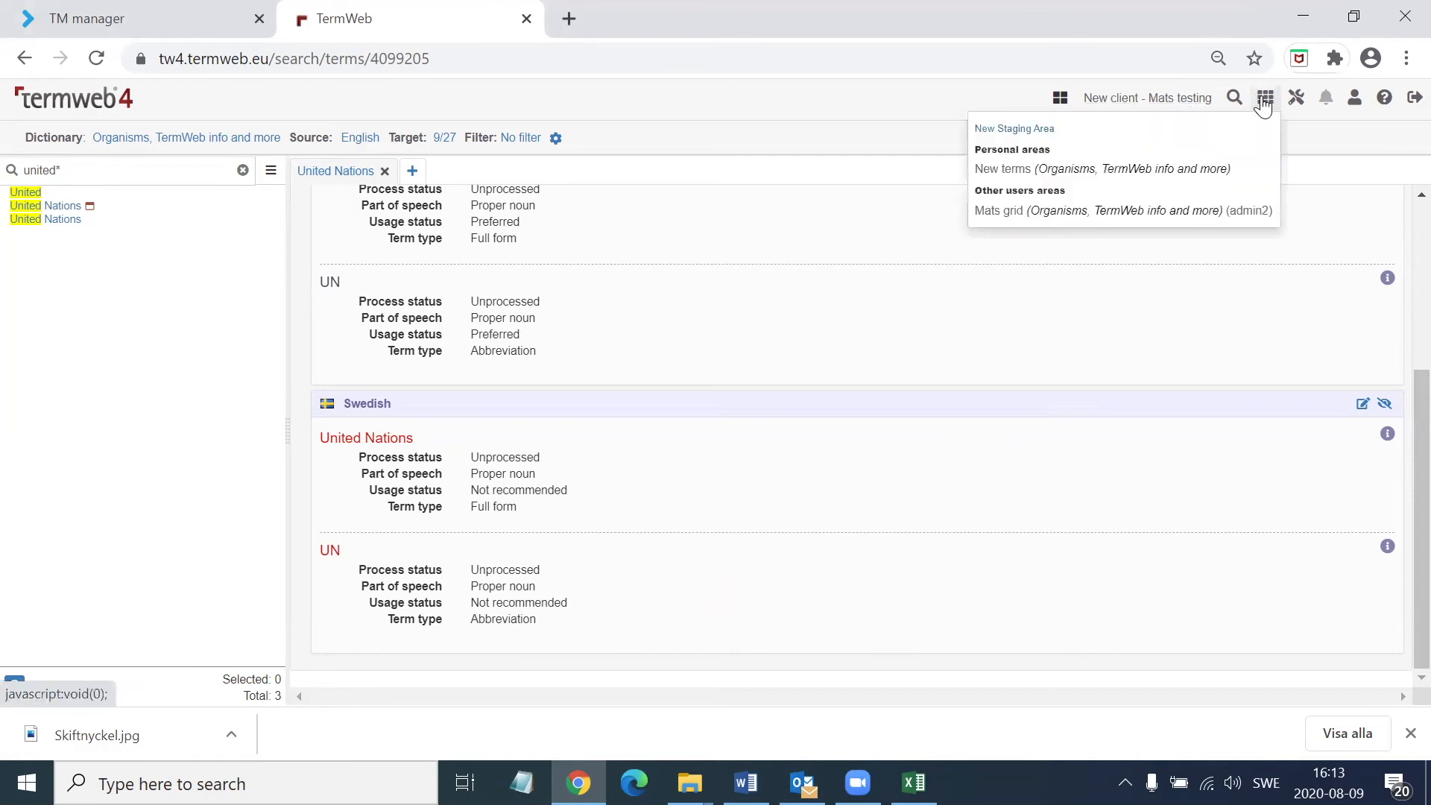
left_click(1122, 173)
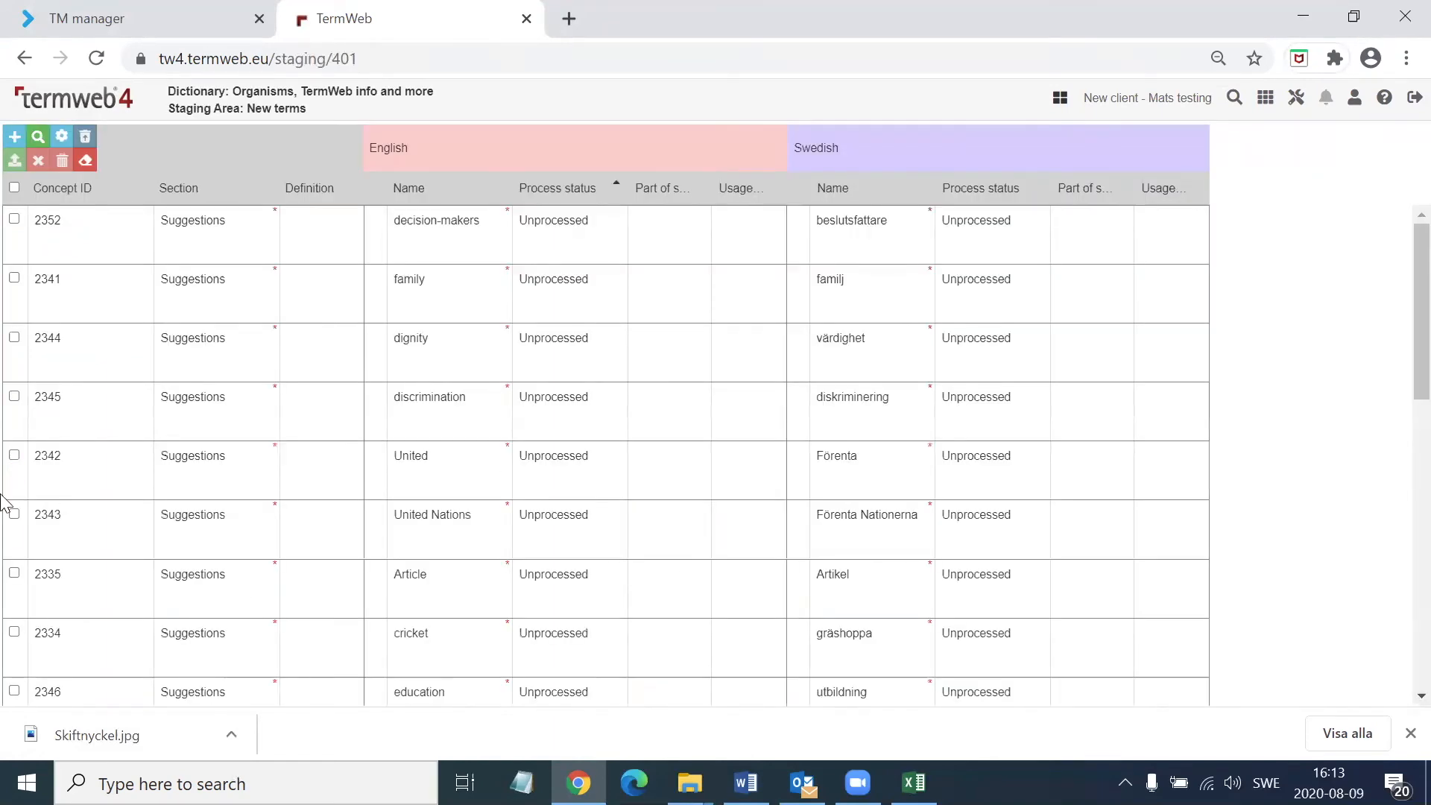
scroll(486, 310, "down", 2)
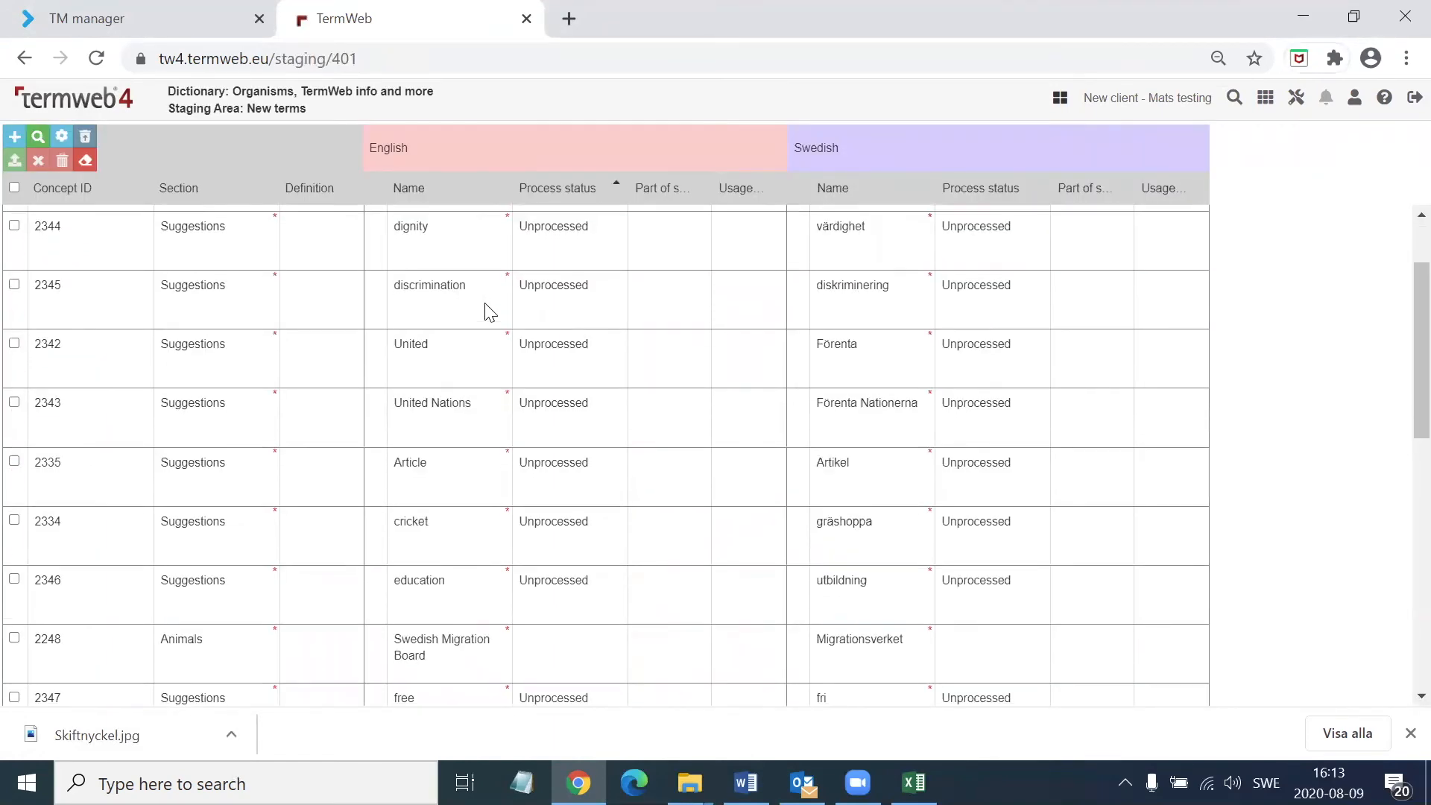
scroll(489, 312, "down", 3)
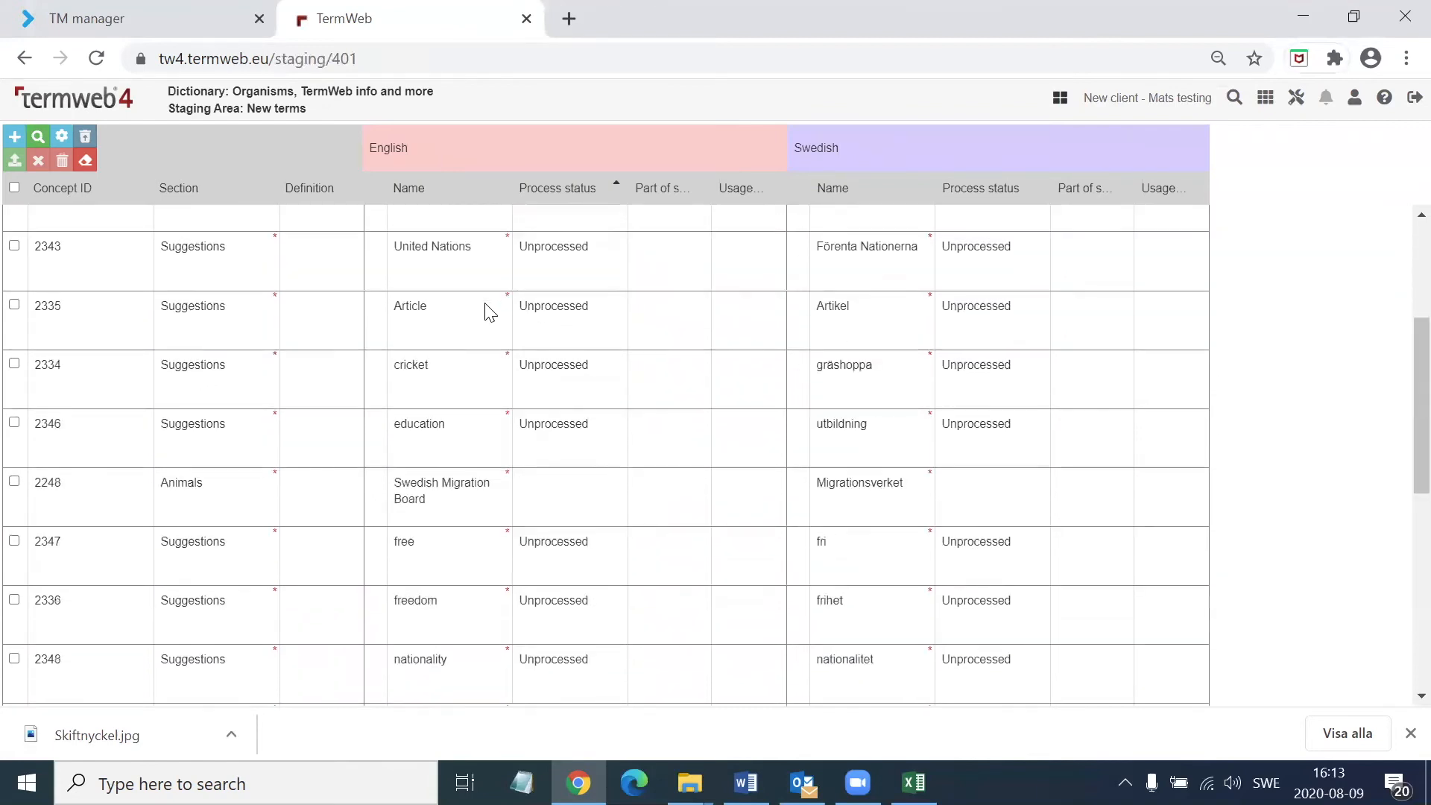
scroll(489, 312, "up", 5)
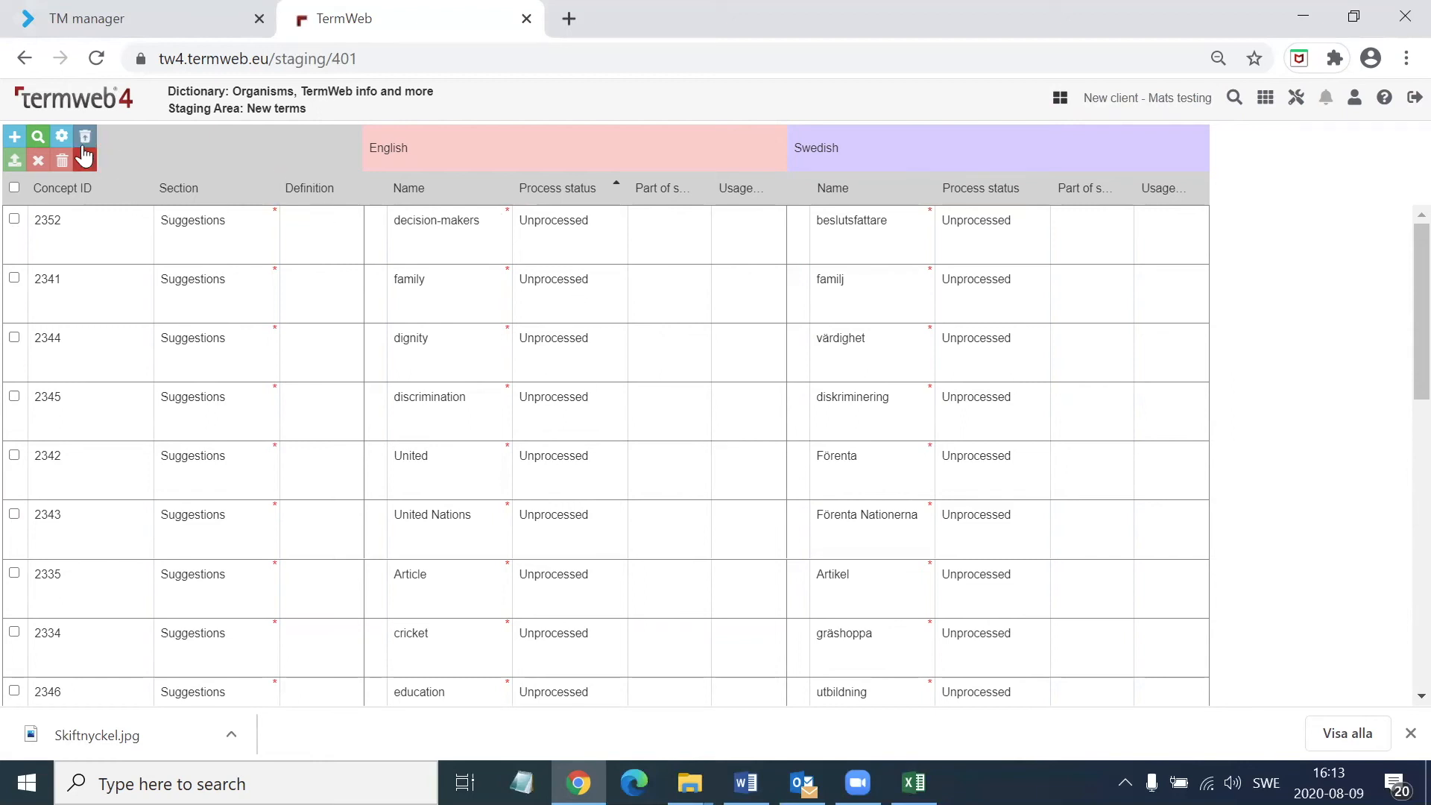
Show the Context term field in the staging grid, and hide it again
left_click(62, 136)
left_click(225, 145)
left_click(422, 98)
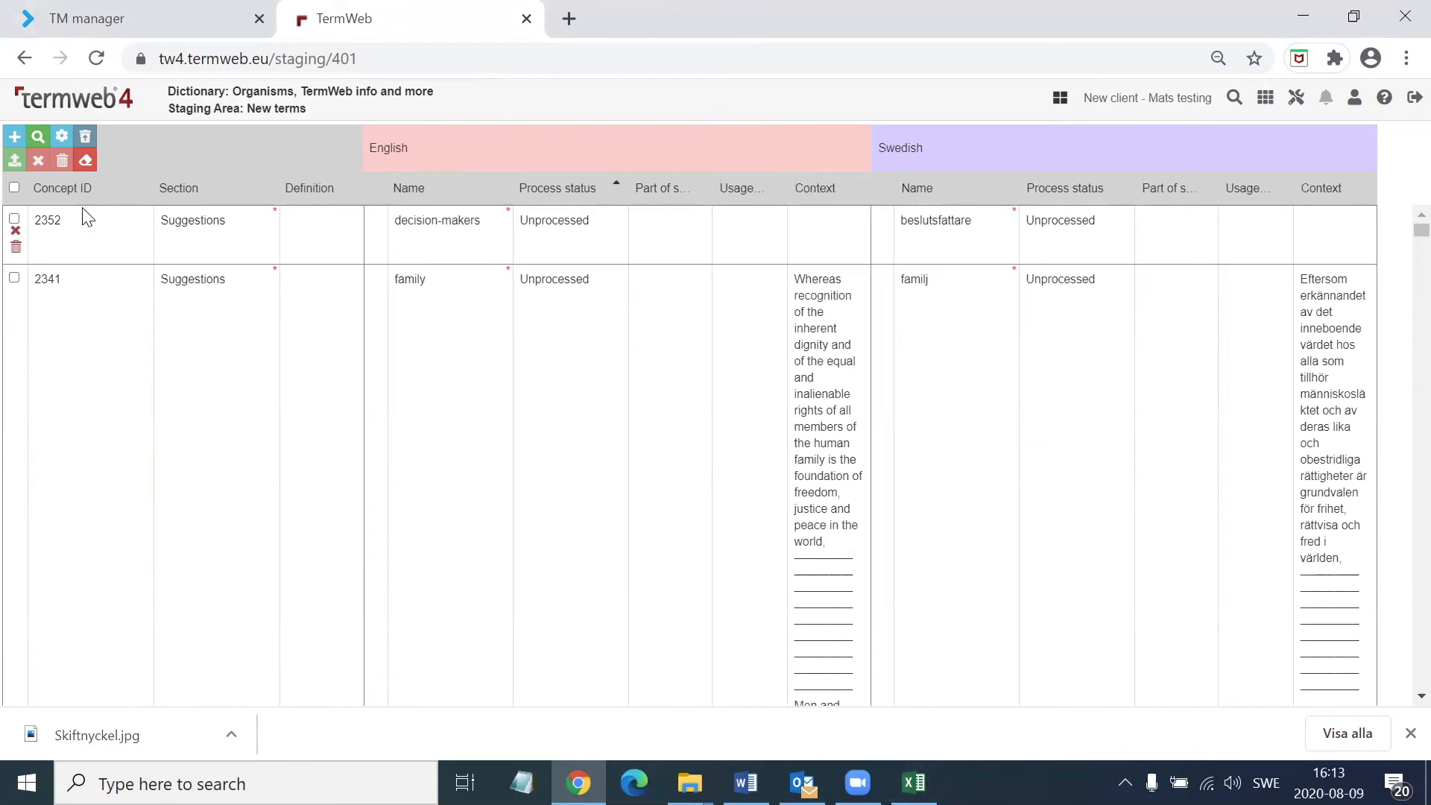
left_click(62, 136)
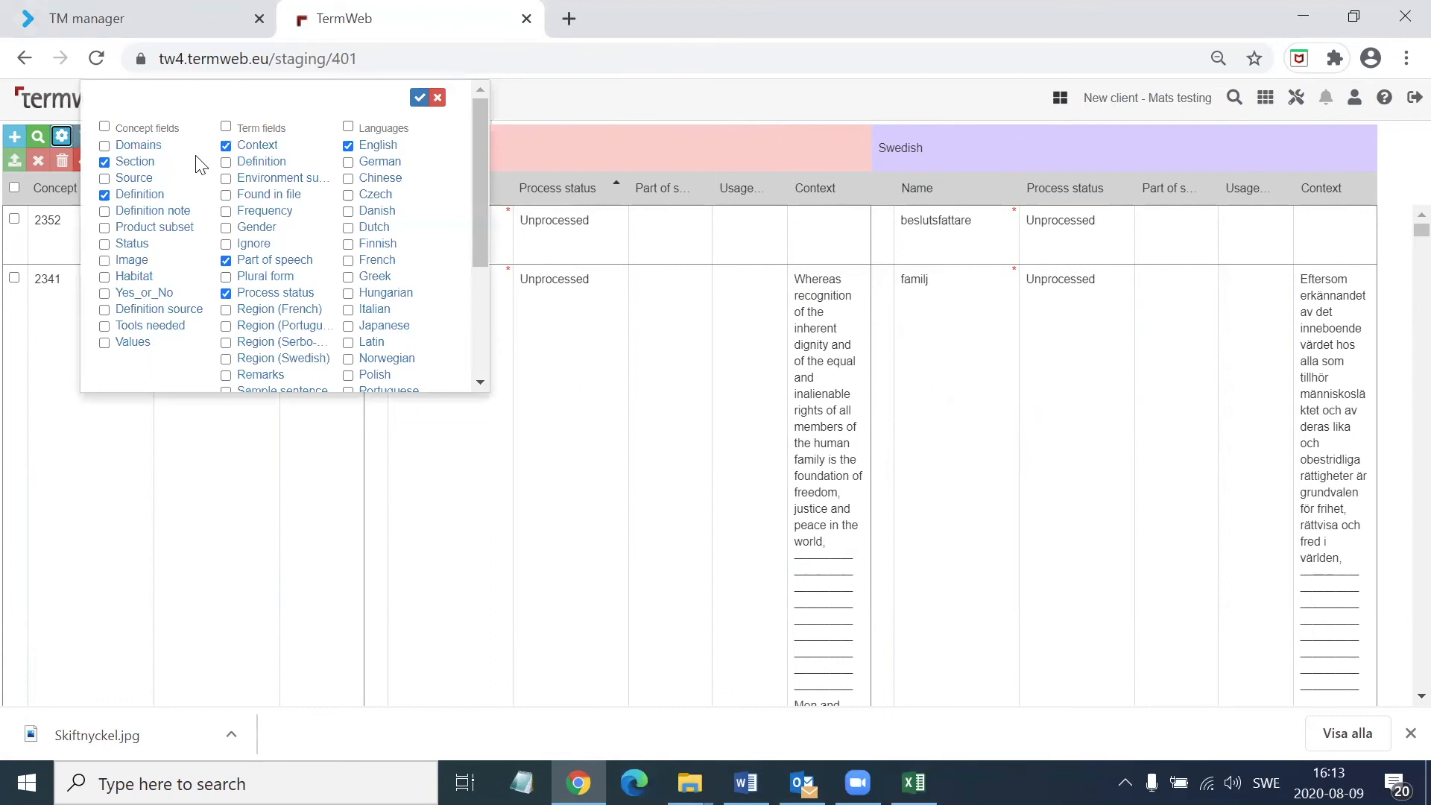
left_click(237, 153)
left_click(419, 97)
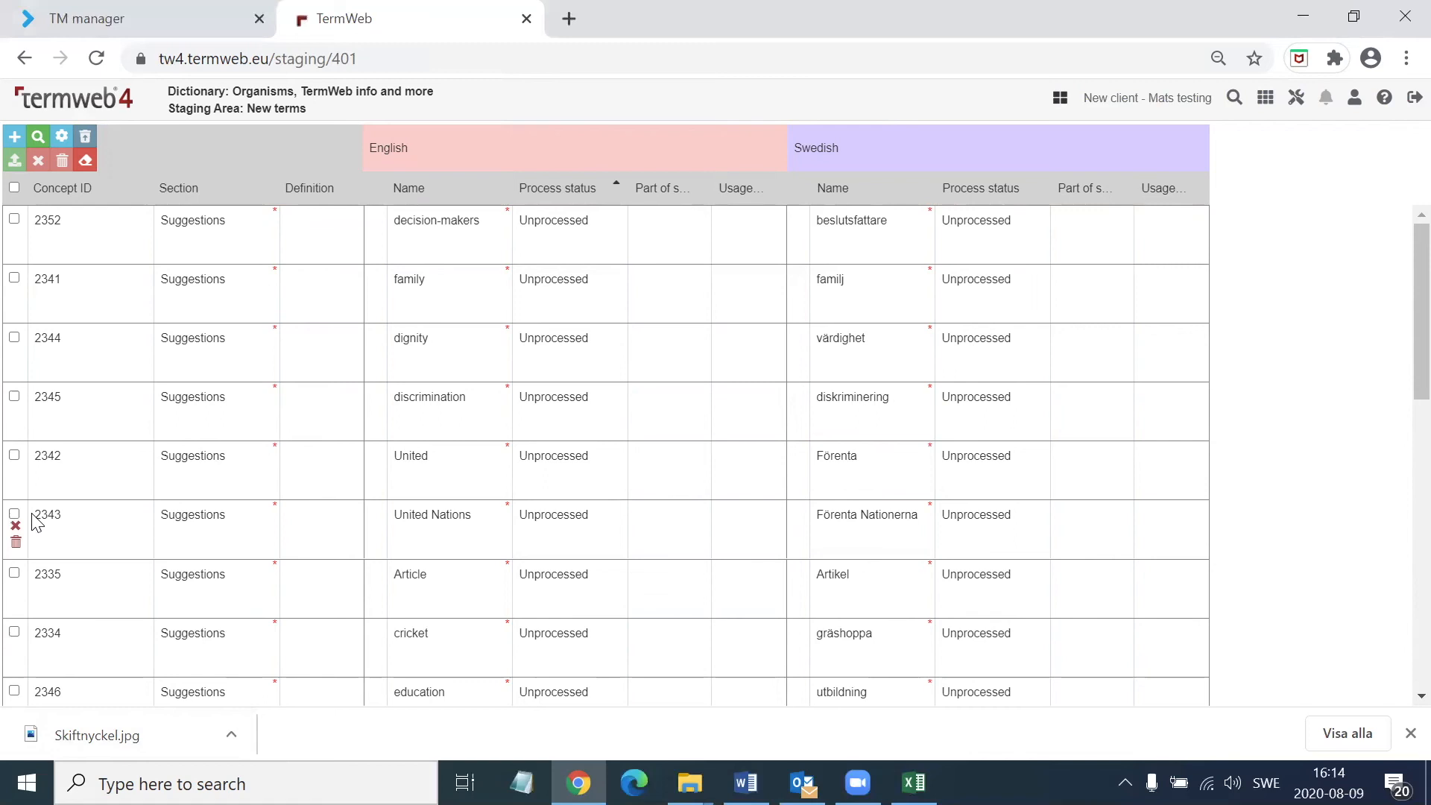
Mark the older United Nations concept that includes the UN abbreviation for deletion
scroll(386, 659, "down", 4)
scroll(386, 659, "down", 3)
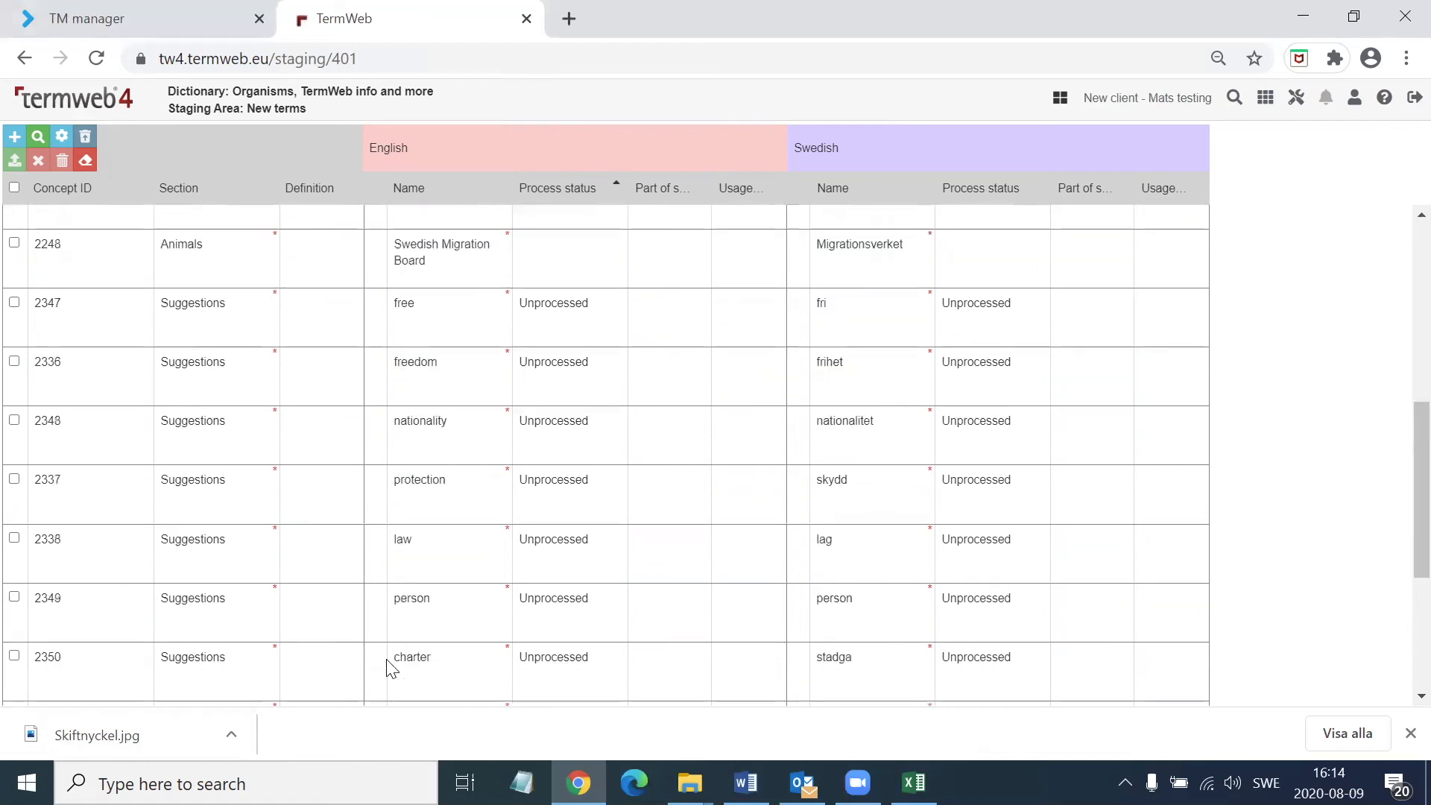
scroll(387, 669, "down", 5)
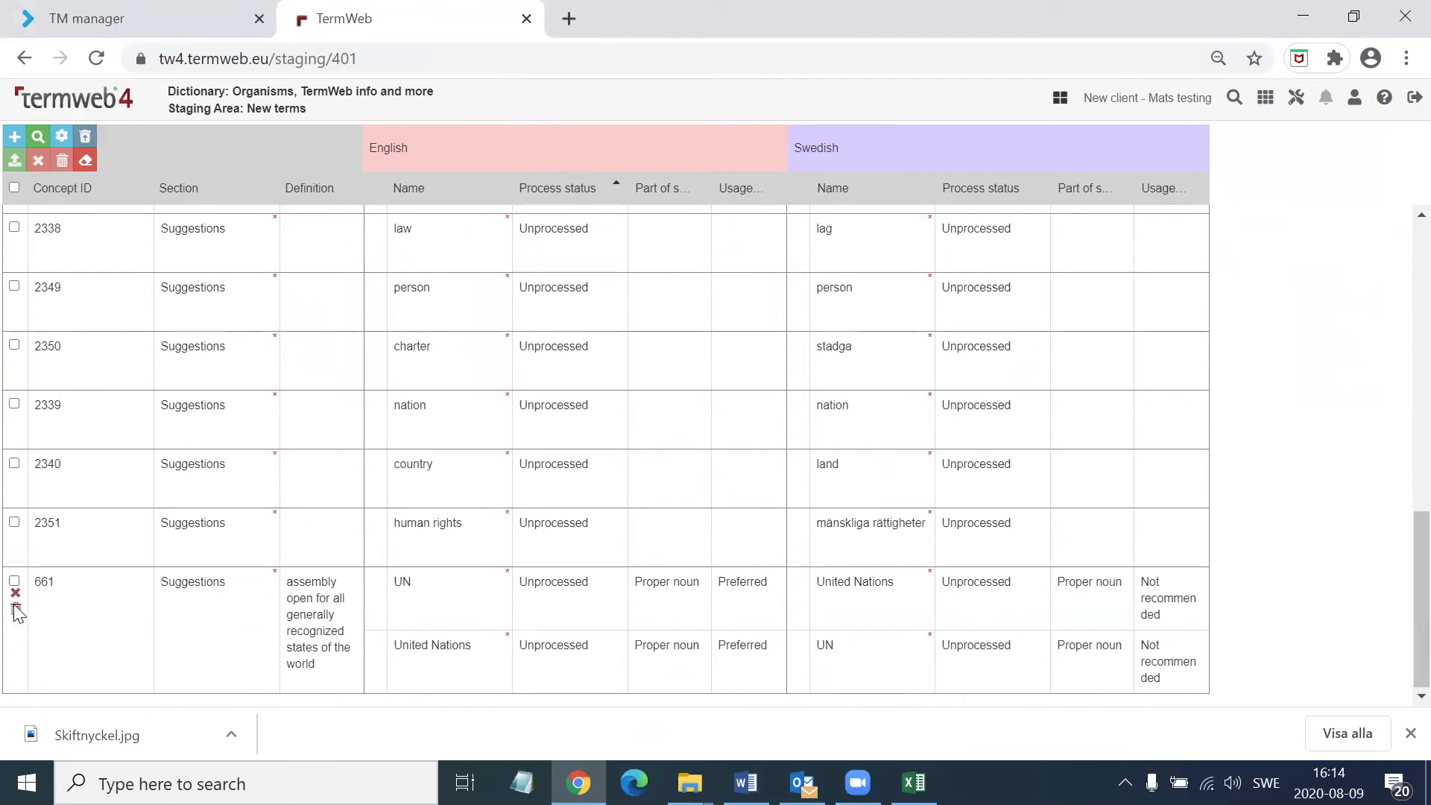
left_click(17, 610)
key("Return")
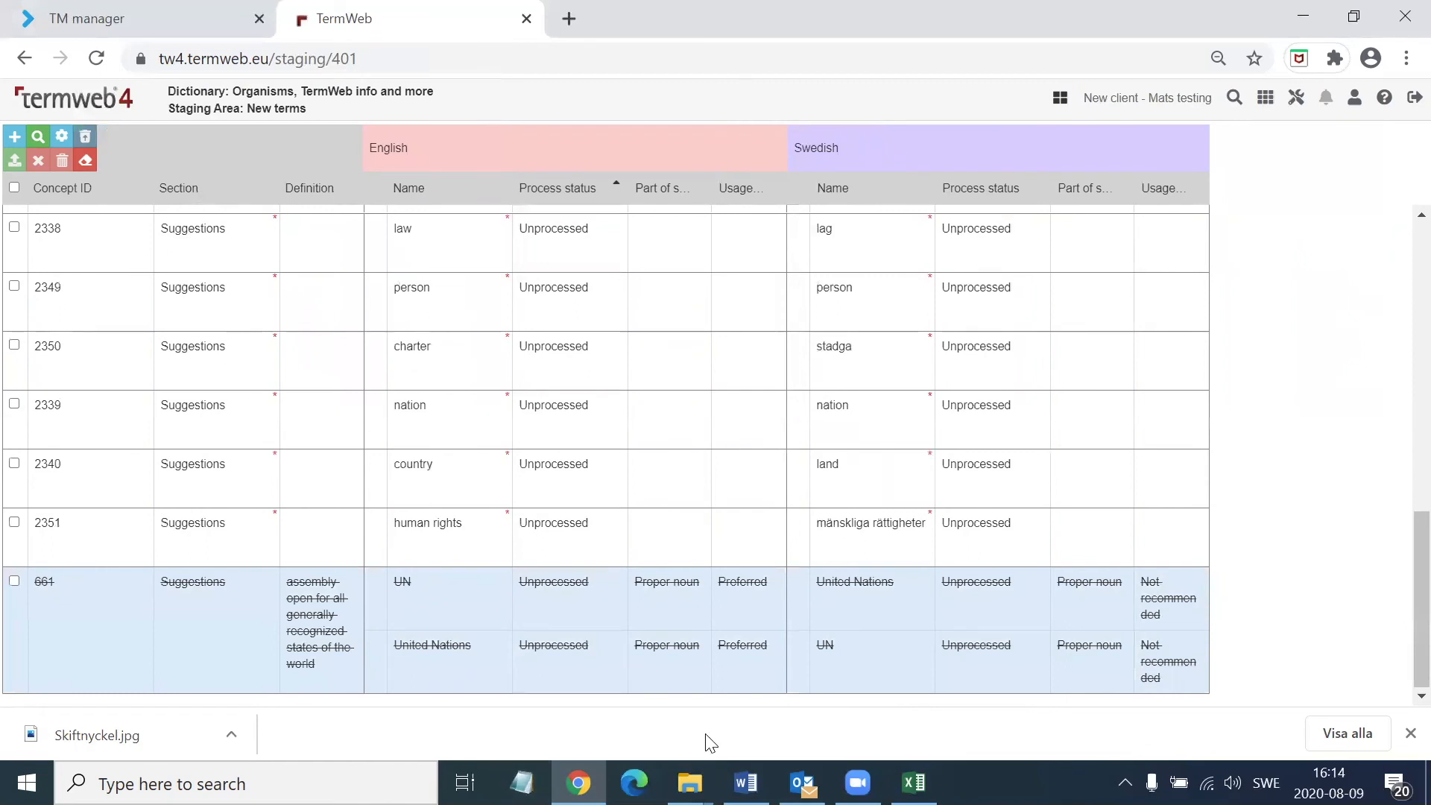
Select all staged concepts and set their English process status to Provisionally processed
scroll(1401, 402, "up", 10)
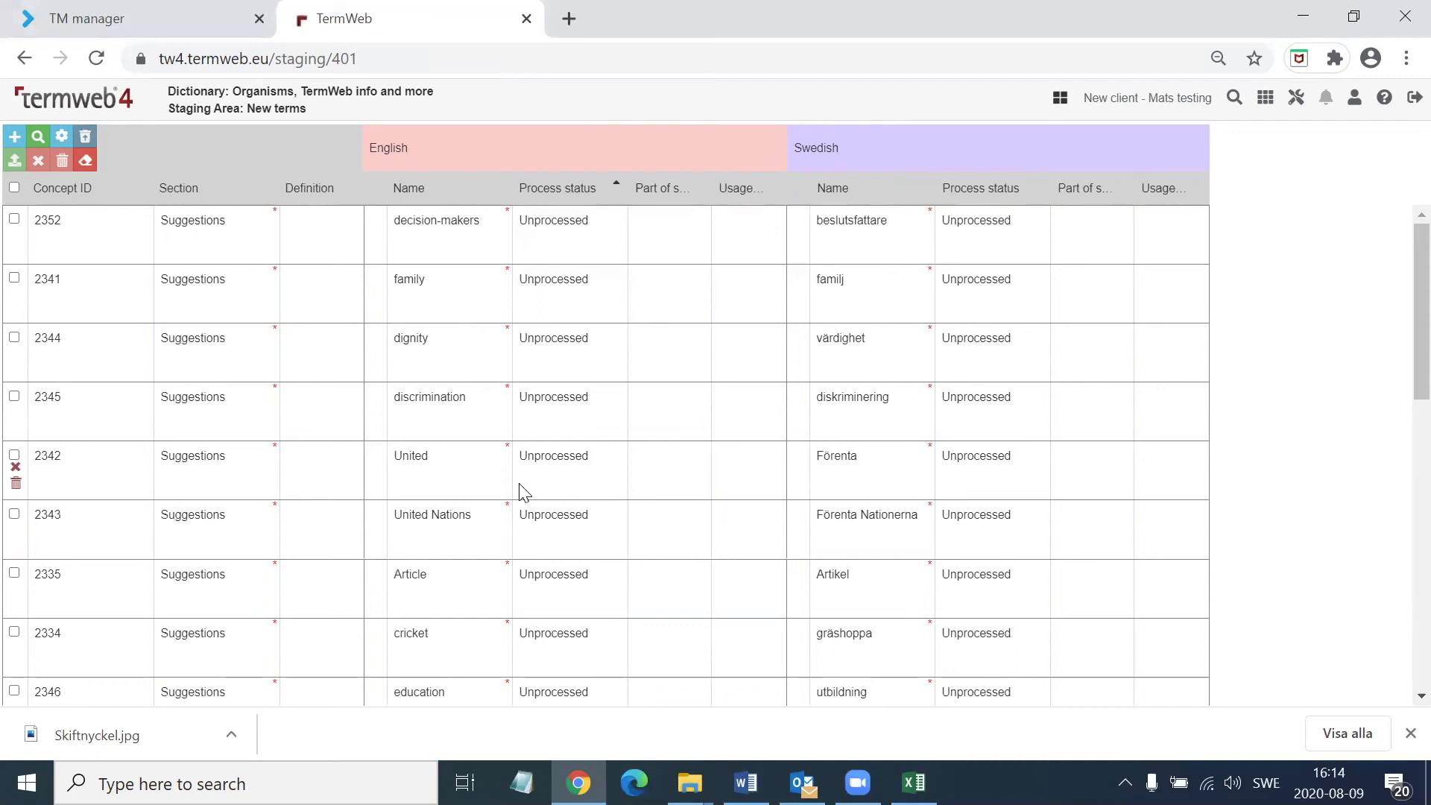
left_click(15, 187)
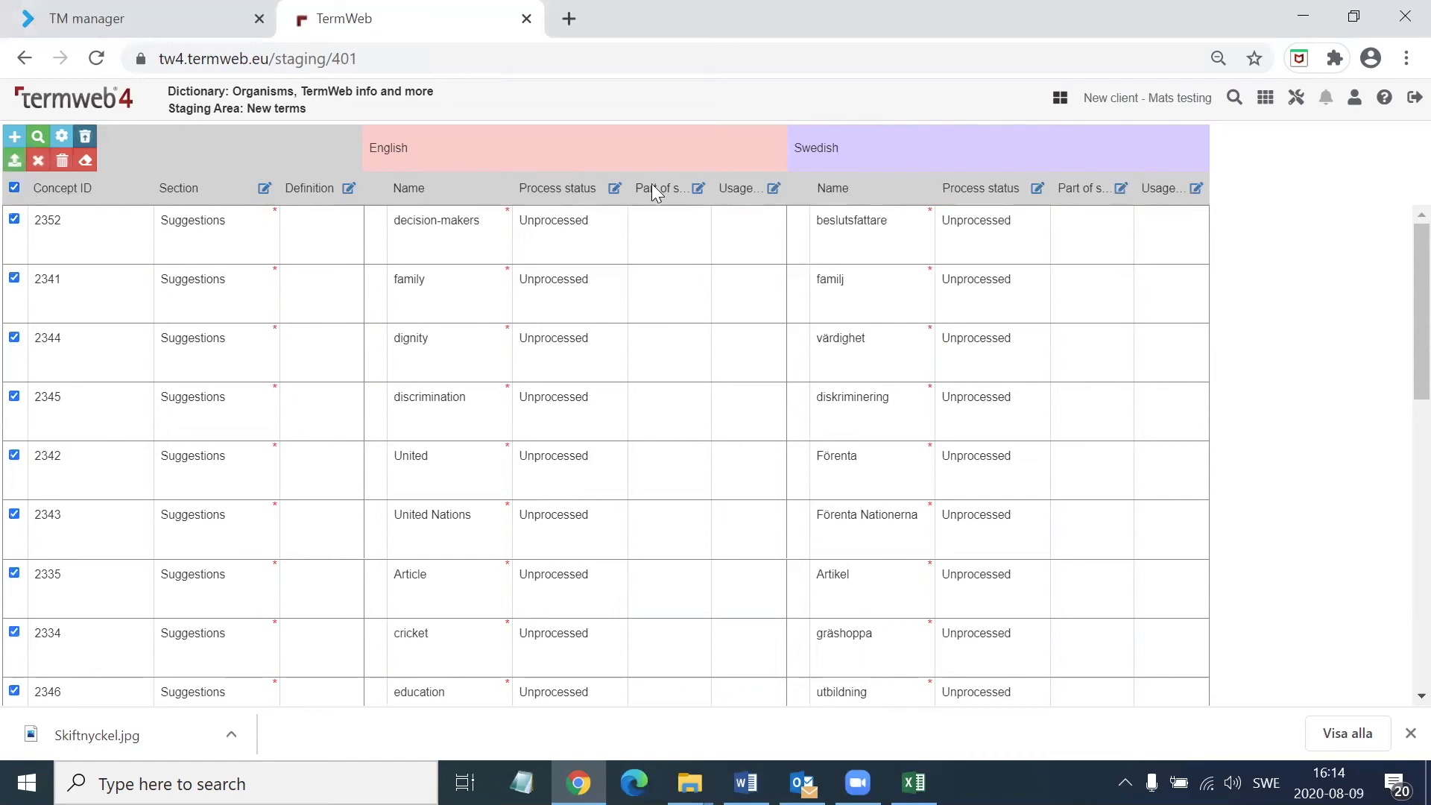
left_click(614, 189)
left_click(756, 164)
left_click(712, 208)
left_click(809, 118)
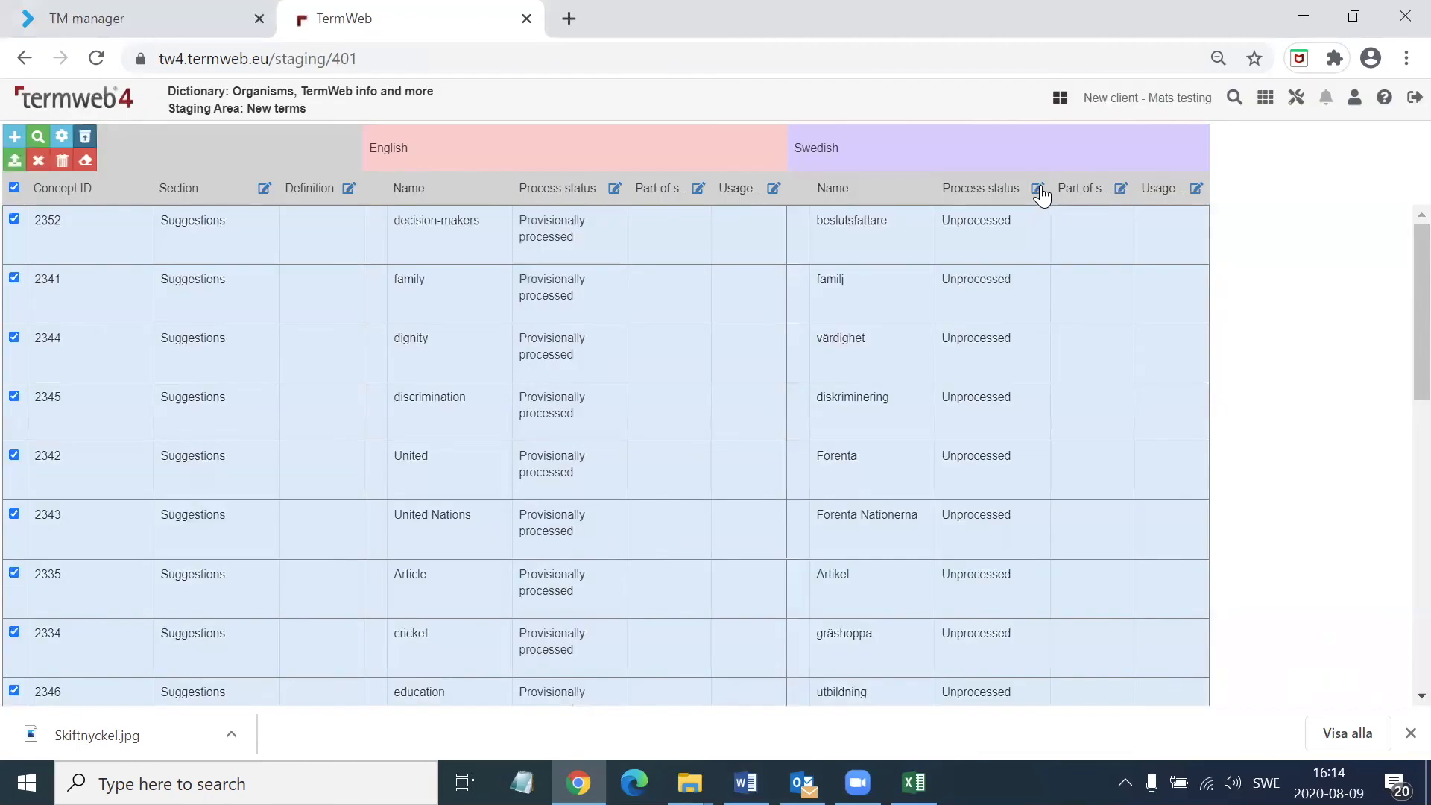
Set the Swedish process status of all selected concepts to Provisionally processed
left_click(1037, 187)
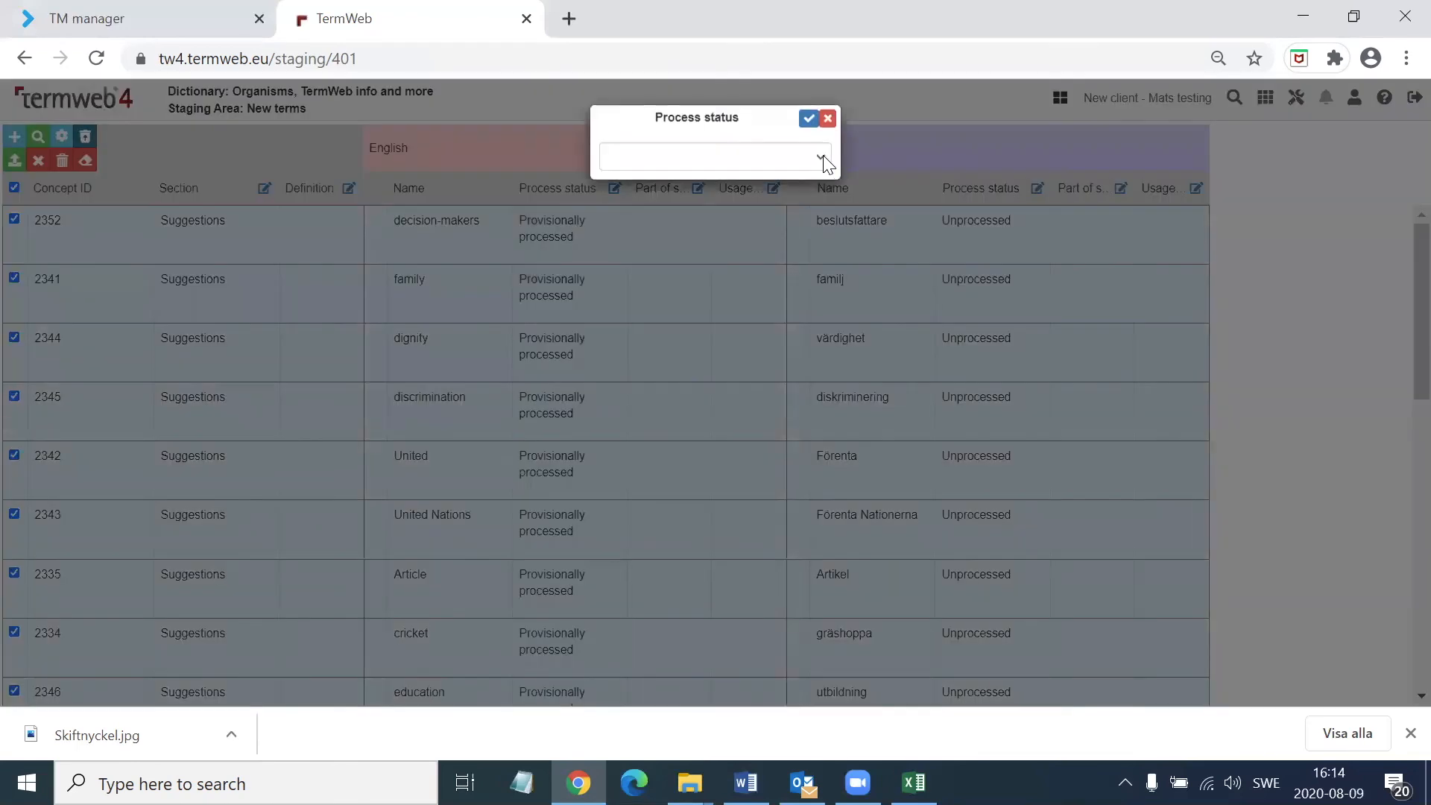
left_click(821, 157)
left_click(727, 219)
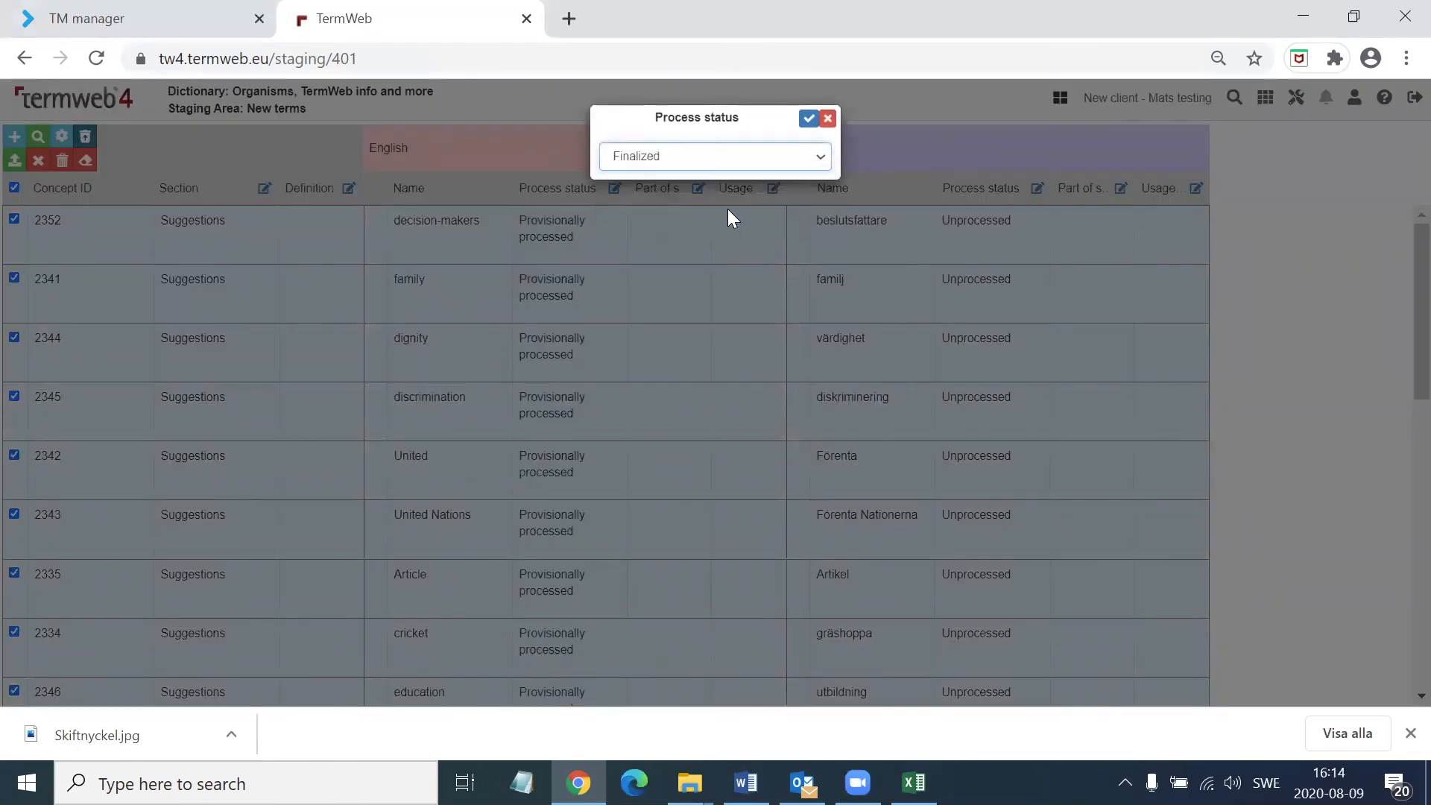
left_click(822, 157)
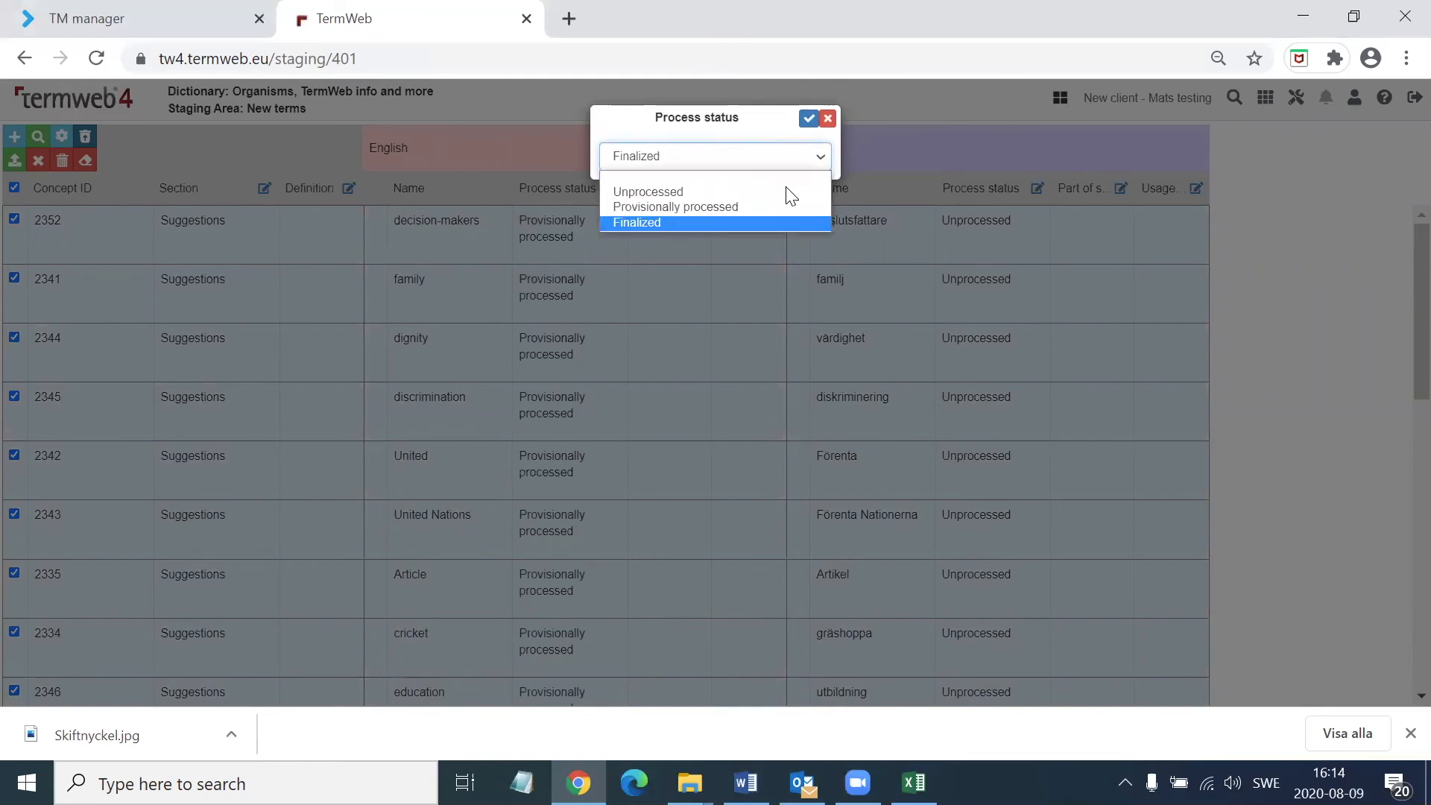
left_click(717, 206)
left_click(808, 118)
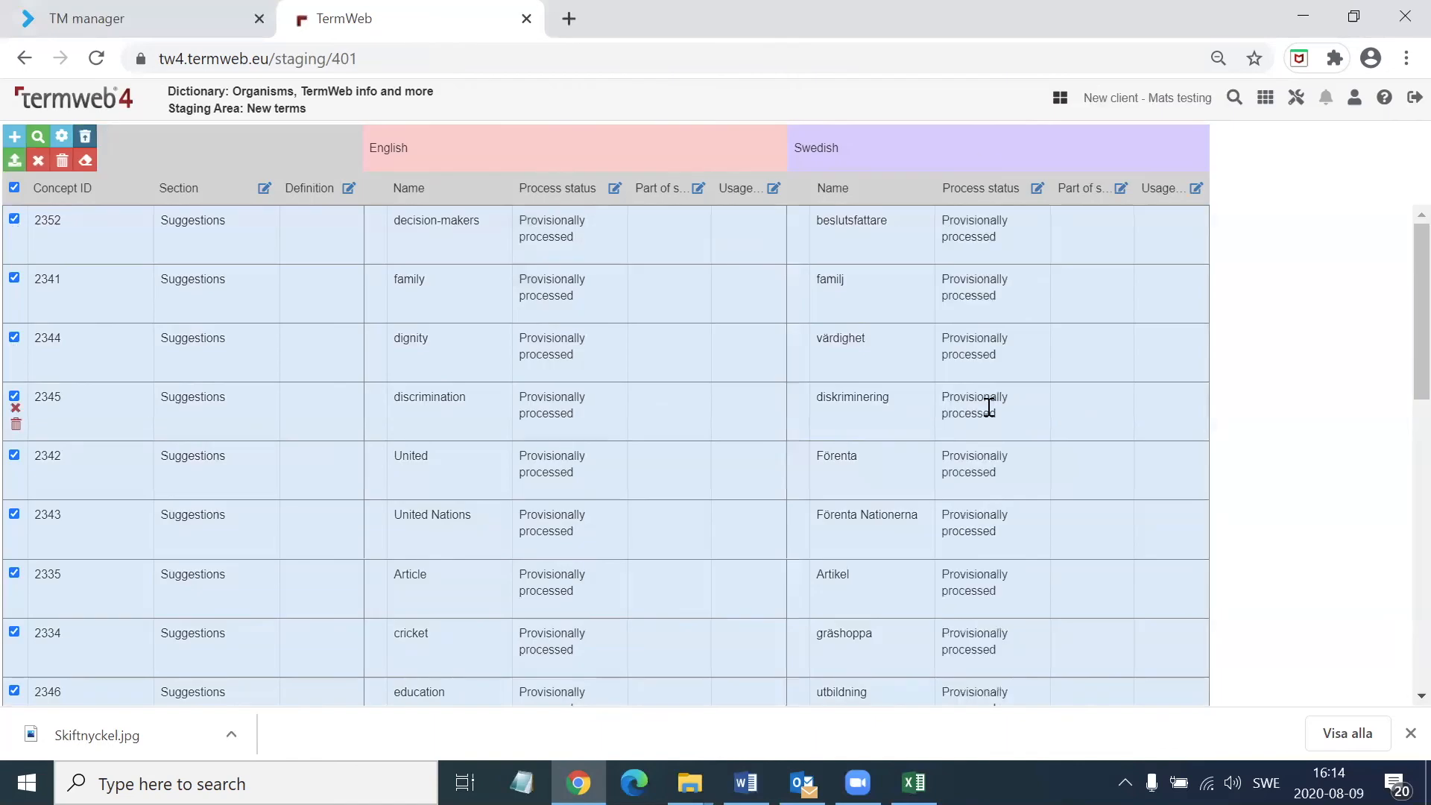
Check the edited rows and commit all selected staging area changes to the dictionary
scroll(976, 602, "down", 10)
scroll(901, 602, "up", 10)
left_click(14, 161)
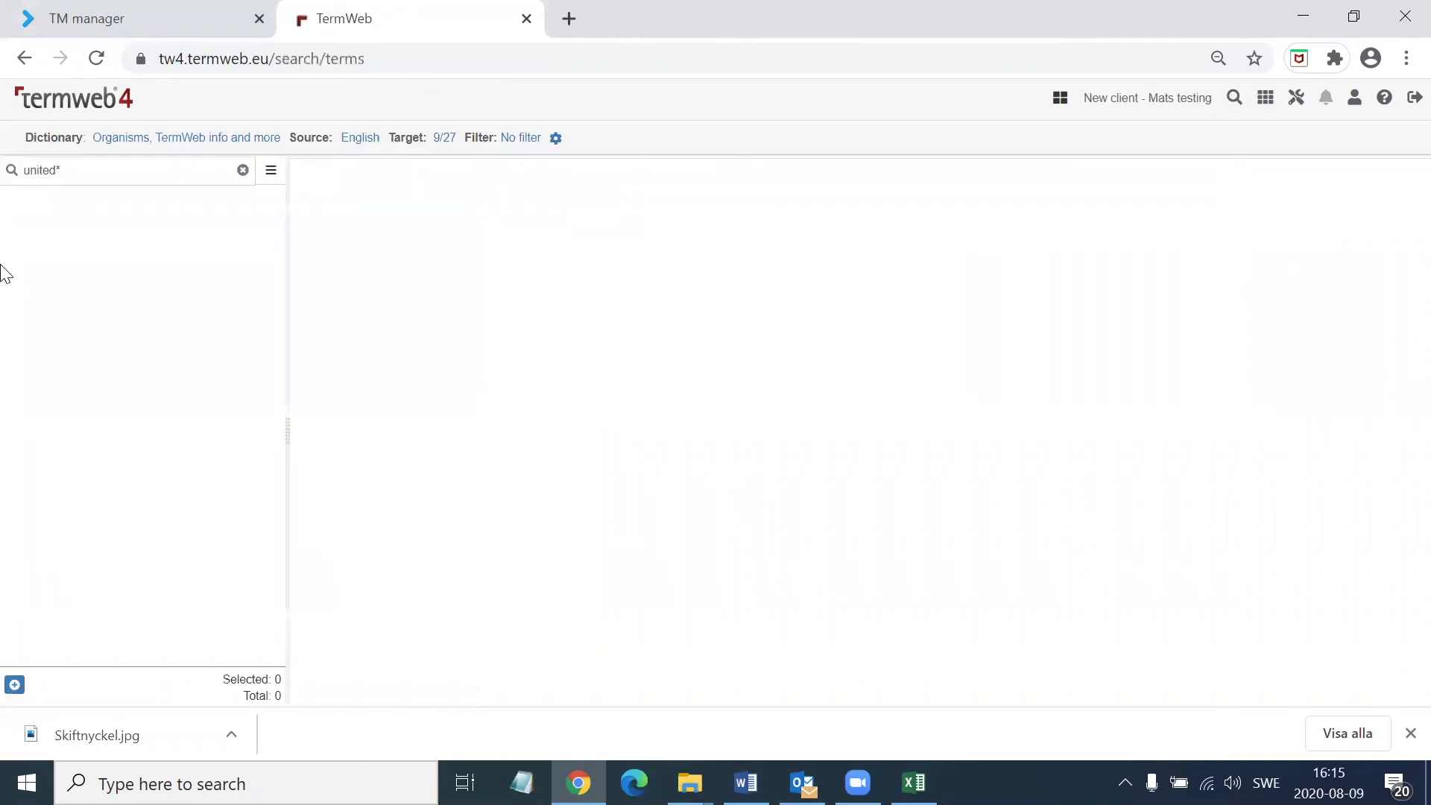
Open the remaining United Nations entry from the united* search and check its English and Swedish process status and context
left_click_drag(121, 169, 4, 183)
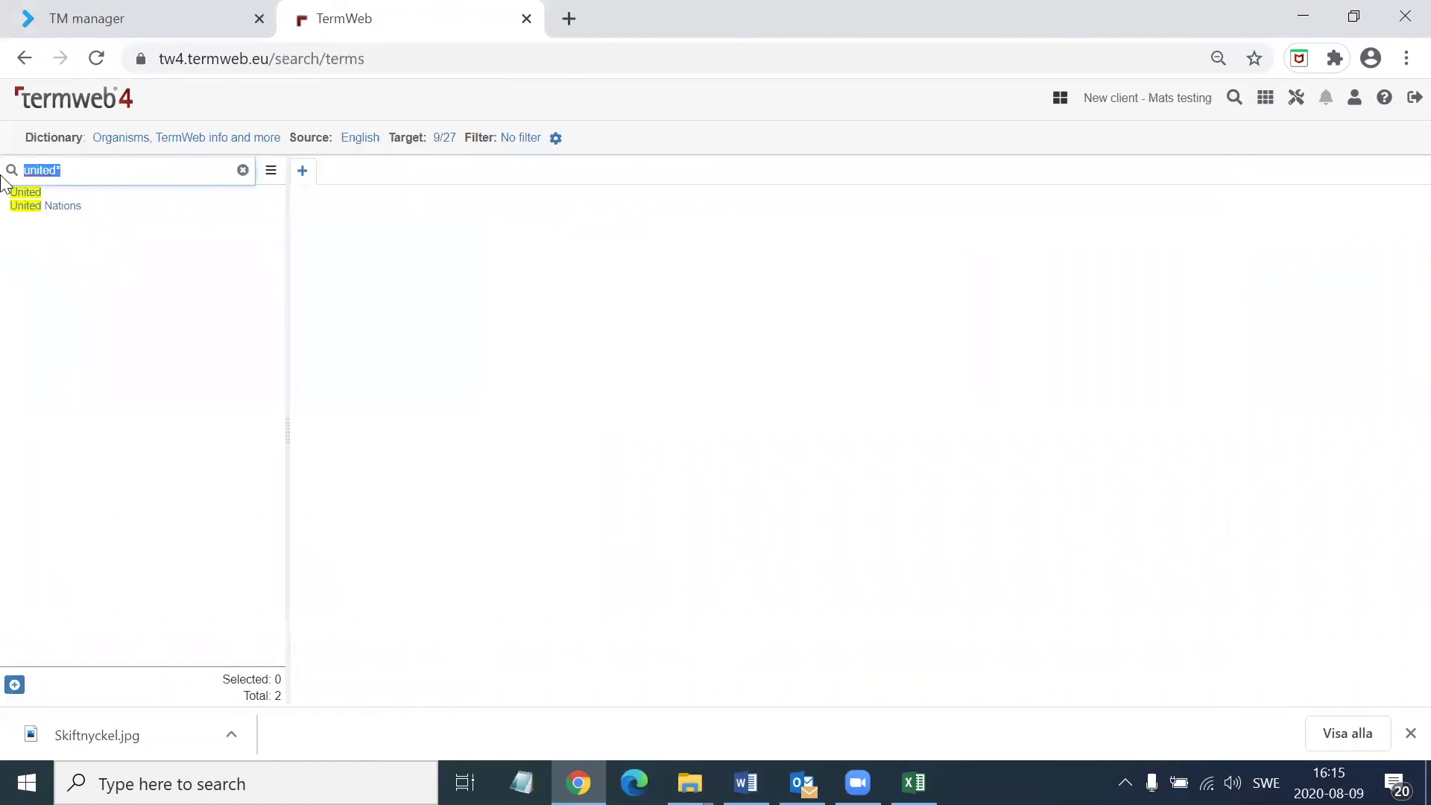
left_click(134, 172)
left_click(61, 208)
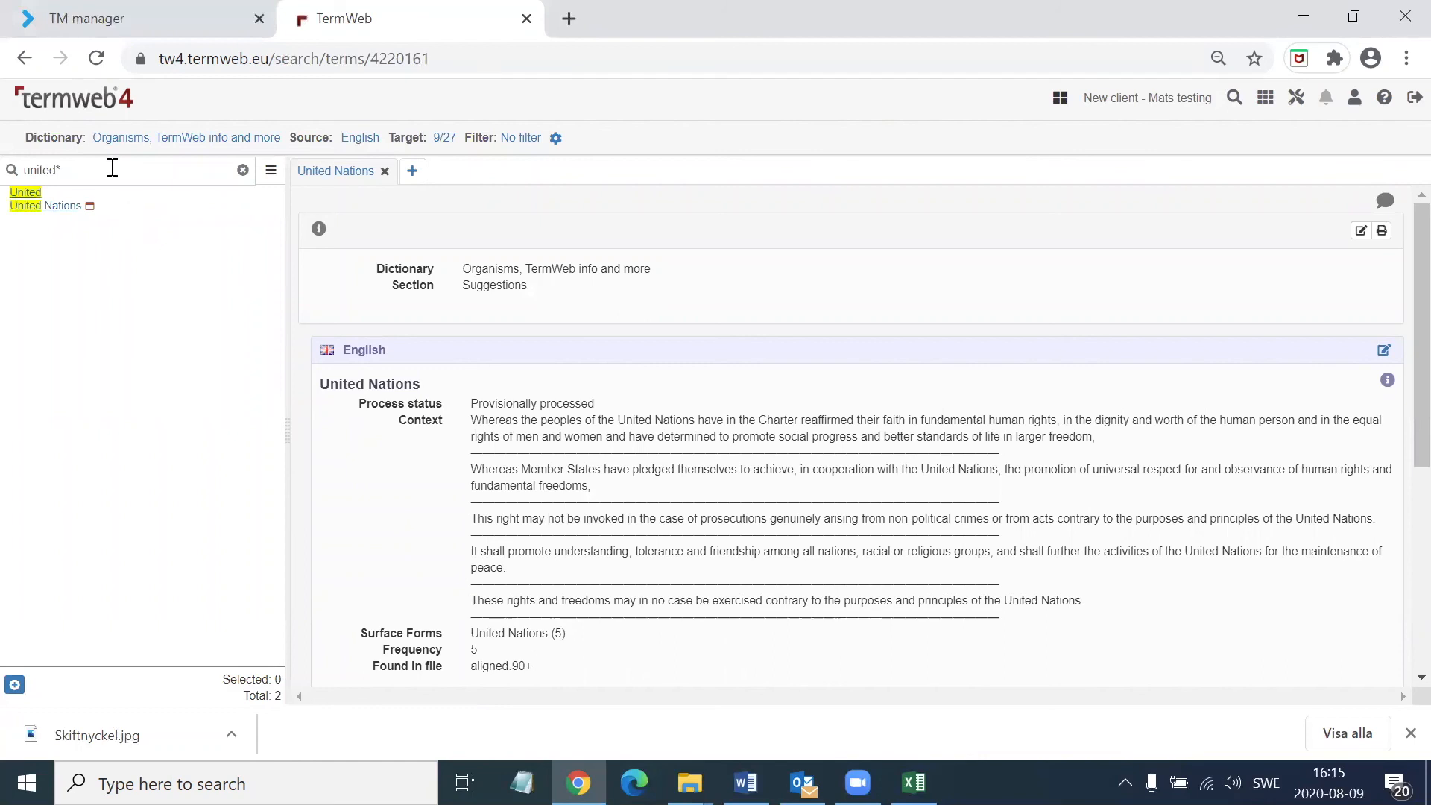
left_click(138, 171)
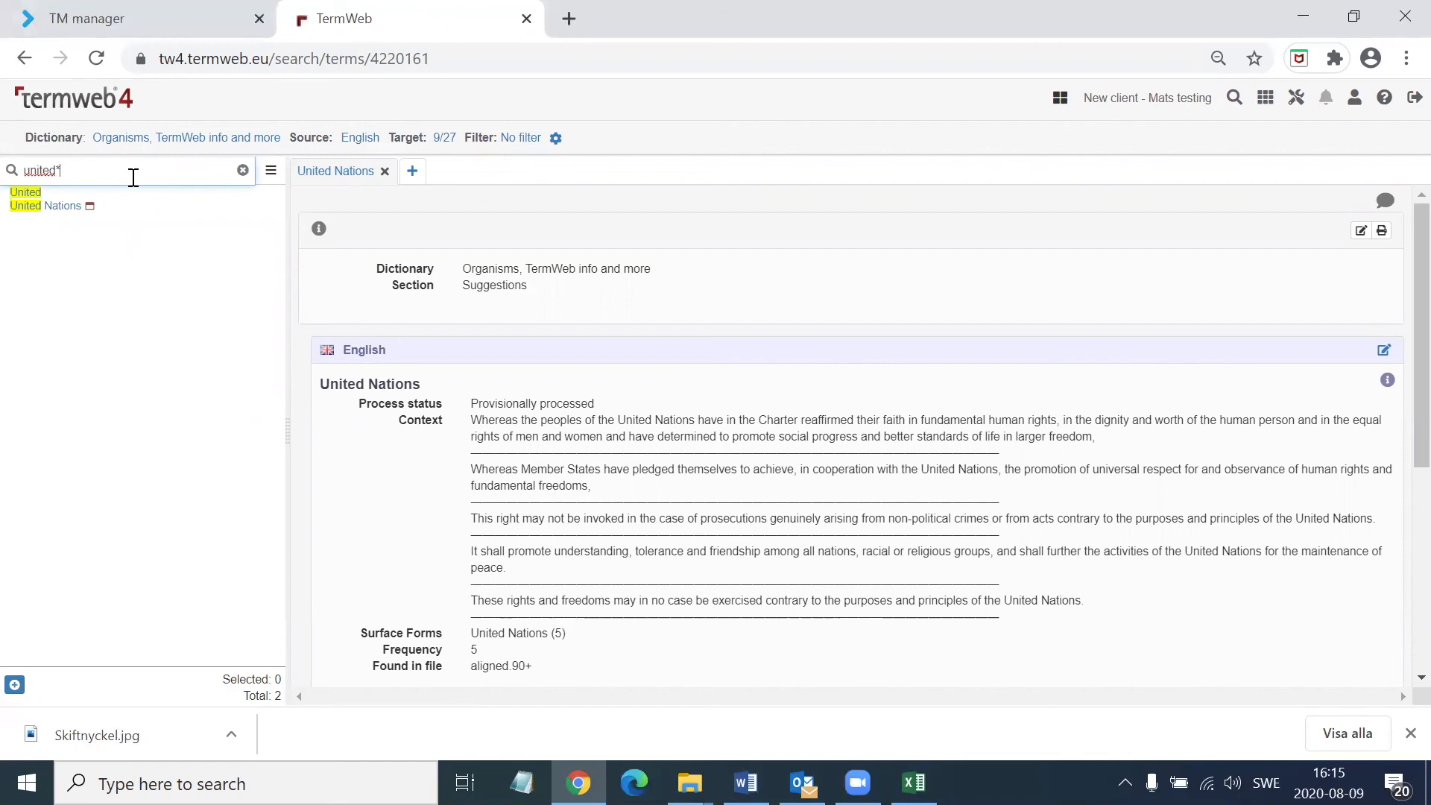
left_click(586, 453)
scroll(586, 455, "down", 3)
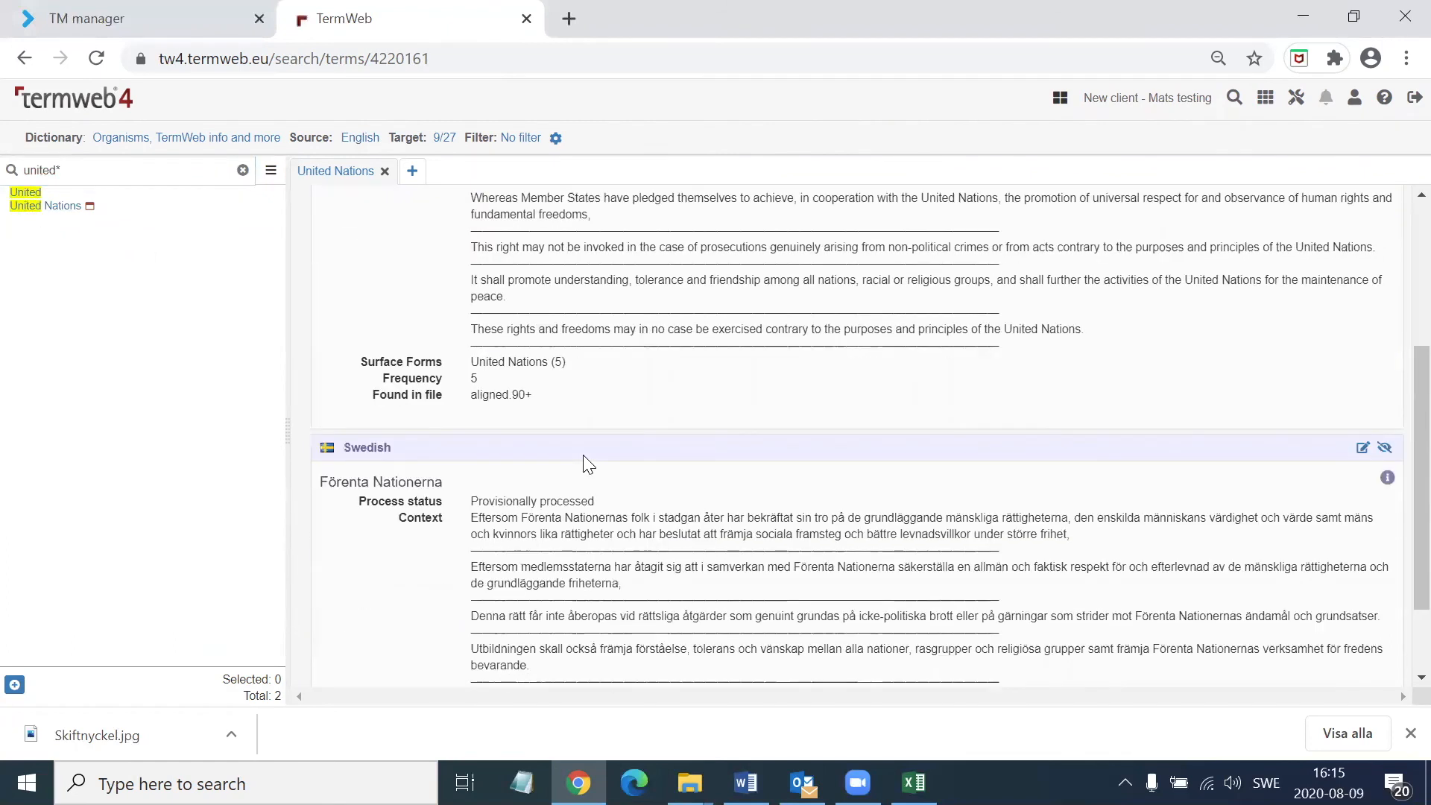
scroll(429, 488, "up", 3)
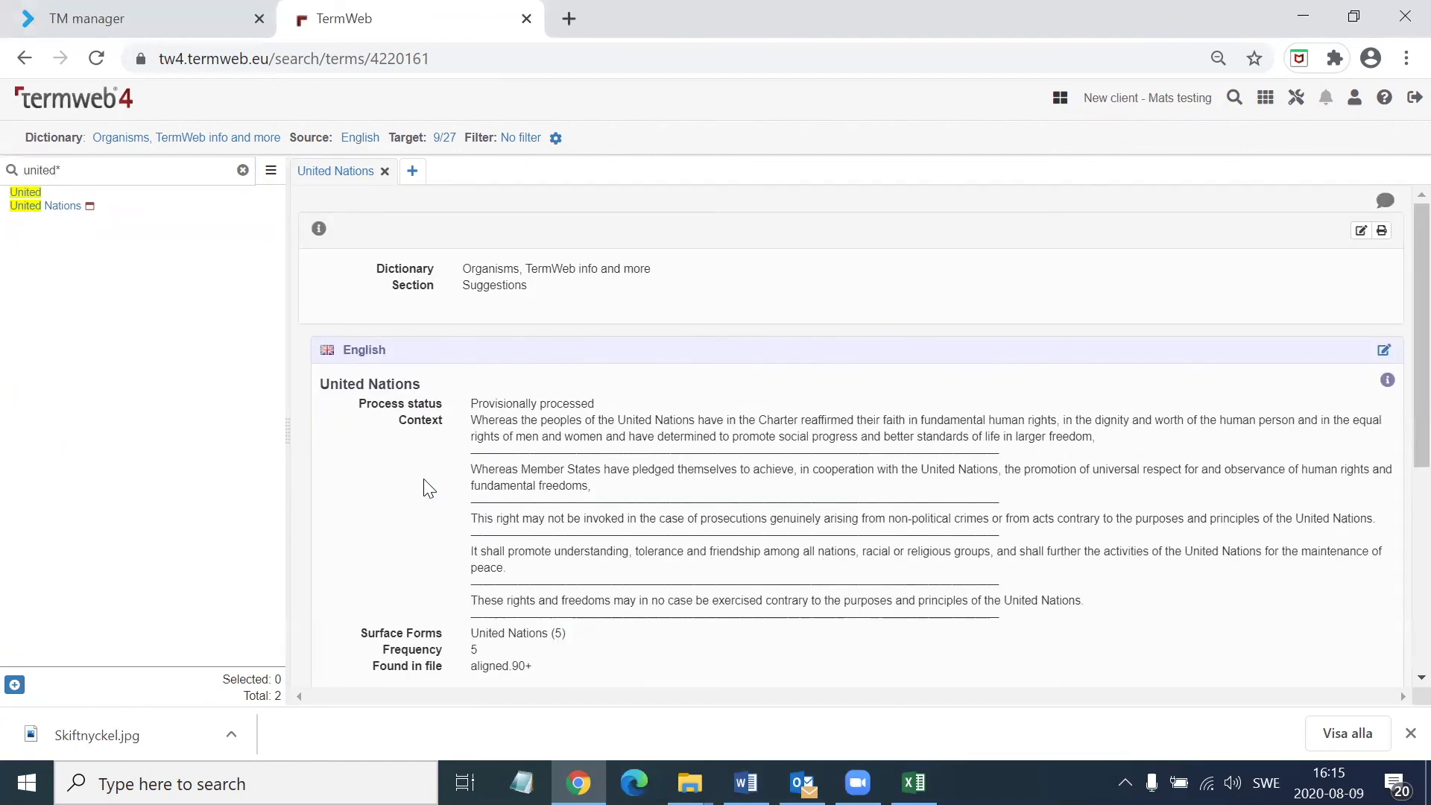
Clear the term search, switch to XTM, and open the project list
left_click_drag(127, 171, 6, 146)
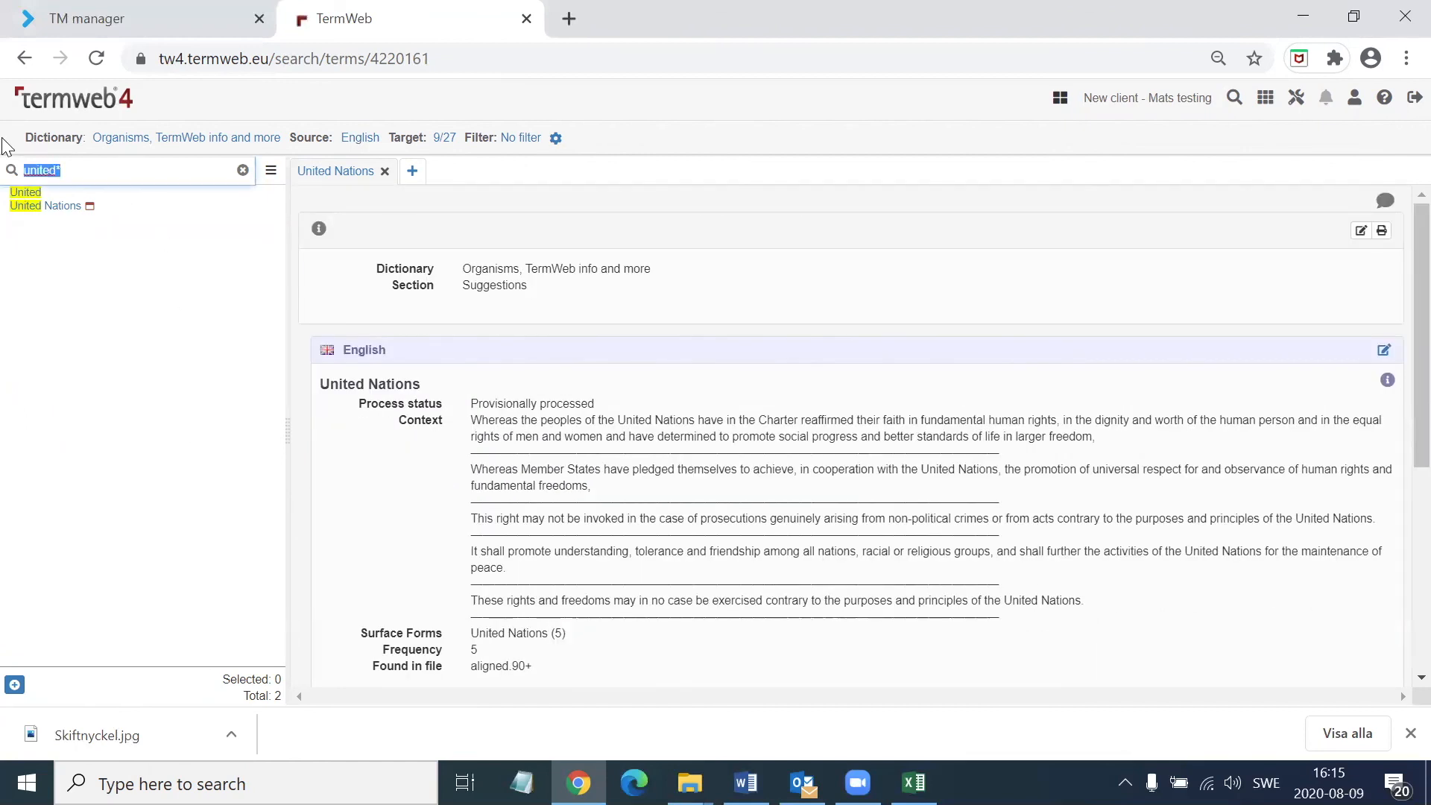
key("BackSpace")
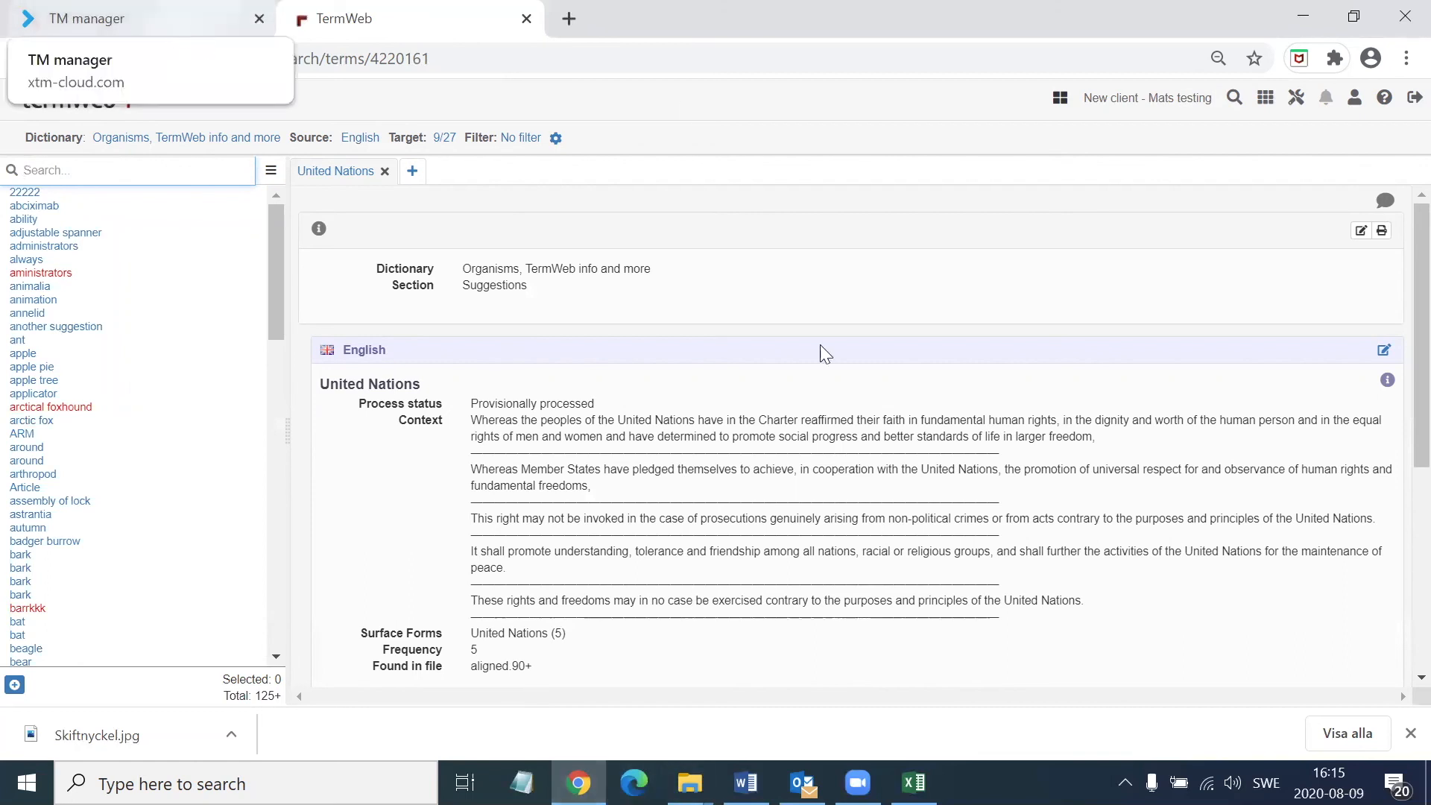
left_click(149, 19)
left_click(205, 113)
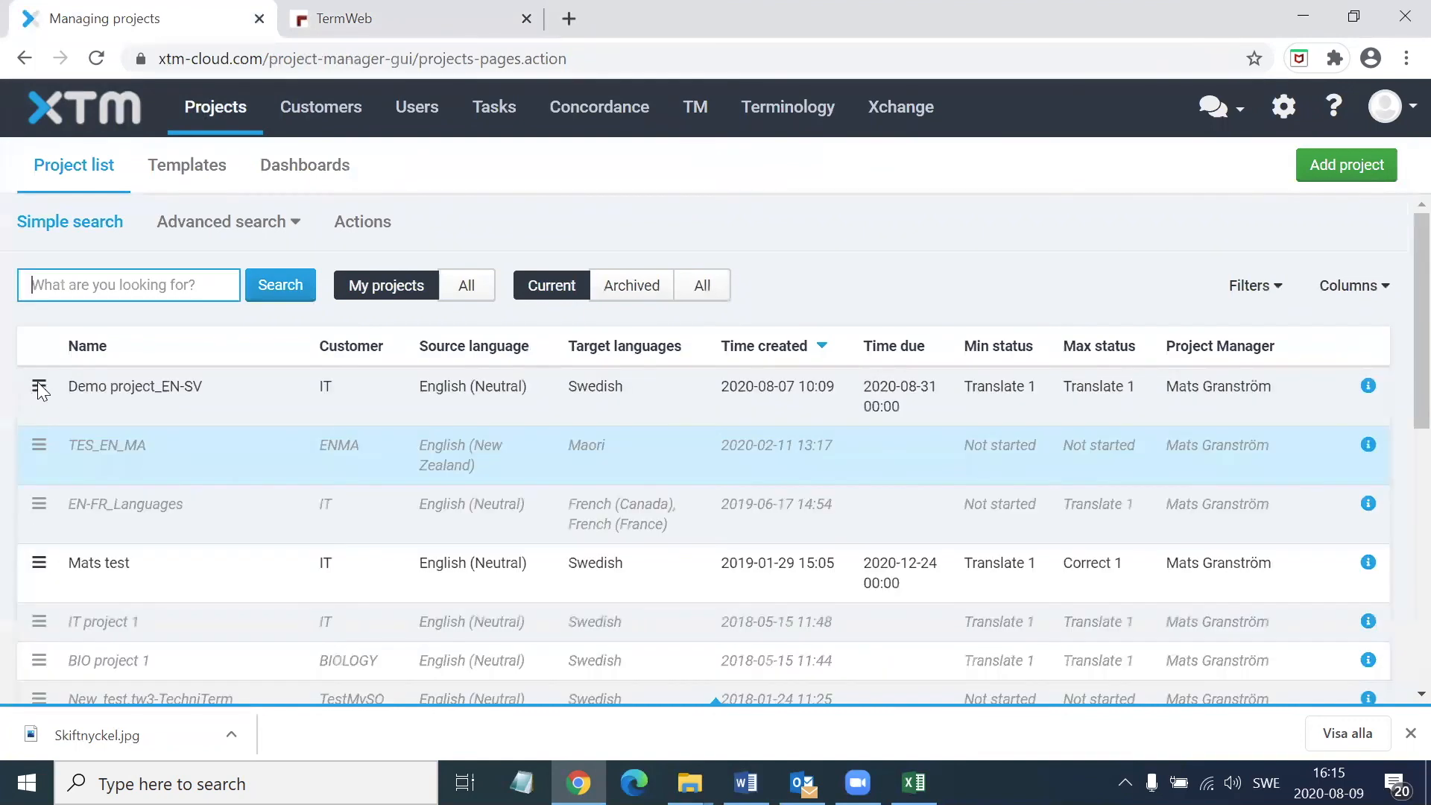
Open the Swedish file HRW_Sweden.docx of Demo project_EN-SV in XTM Workbench
left_click(39, 385)
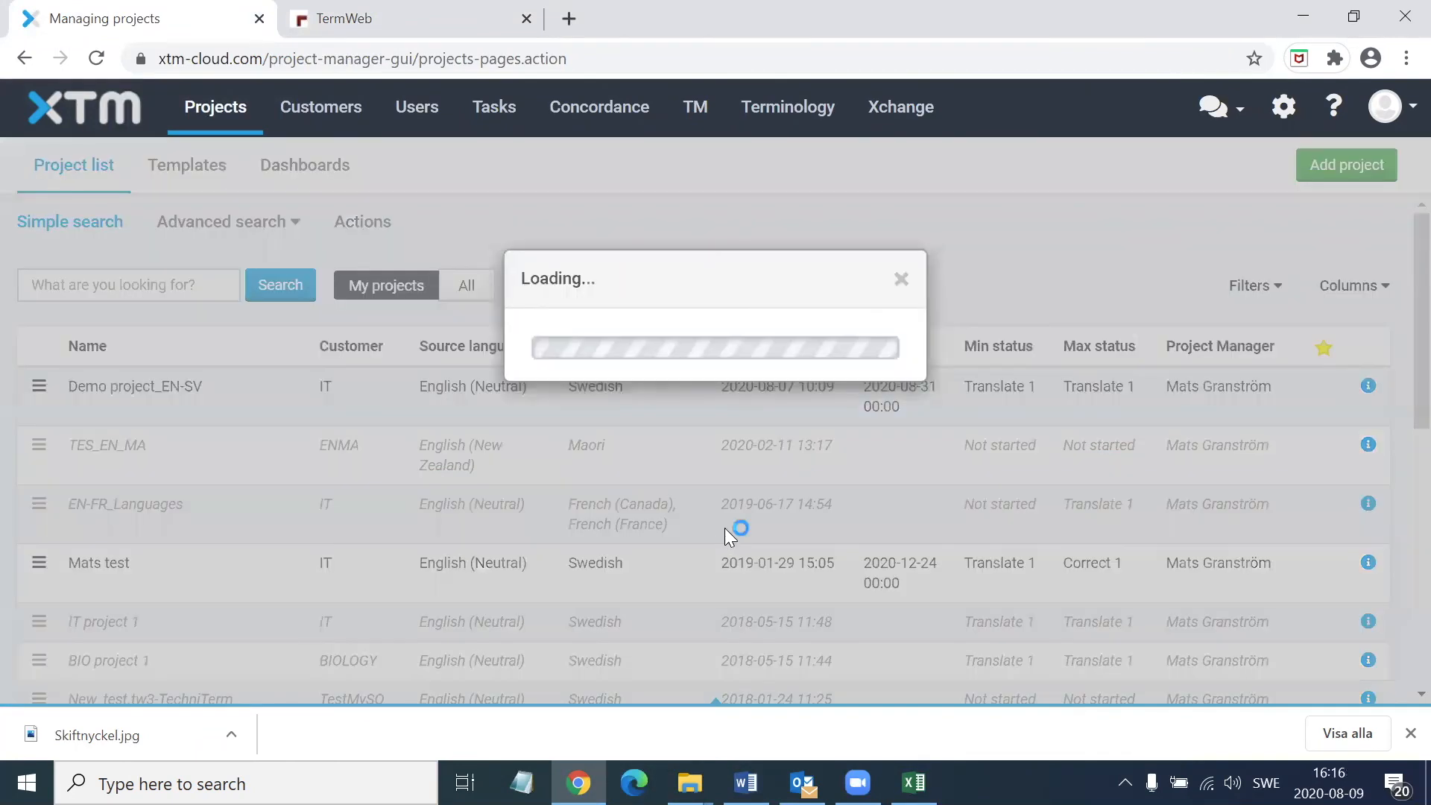
left_click(725, 528)
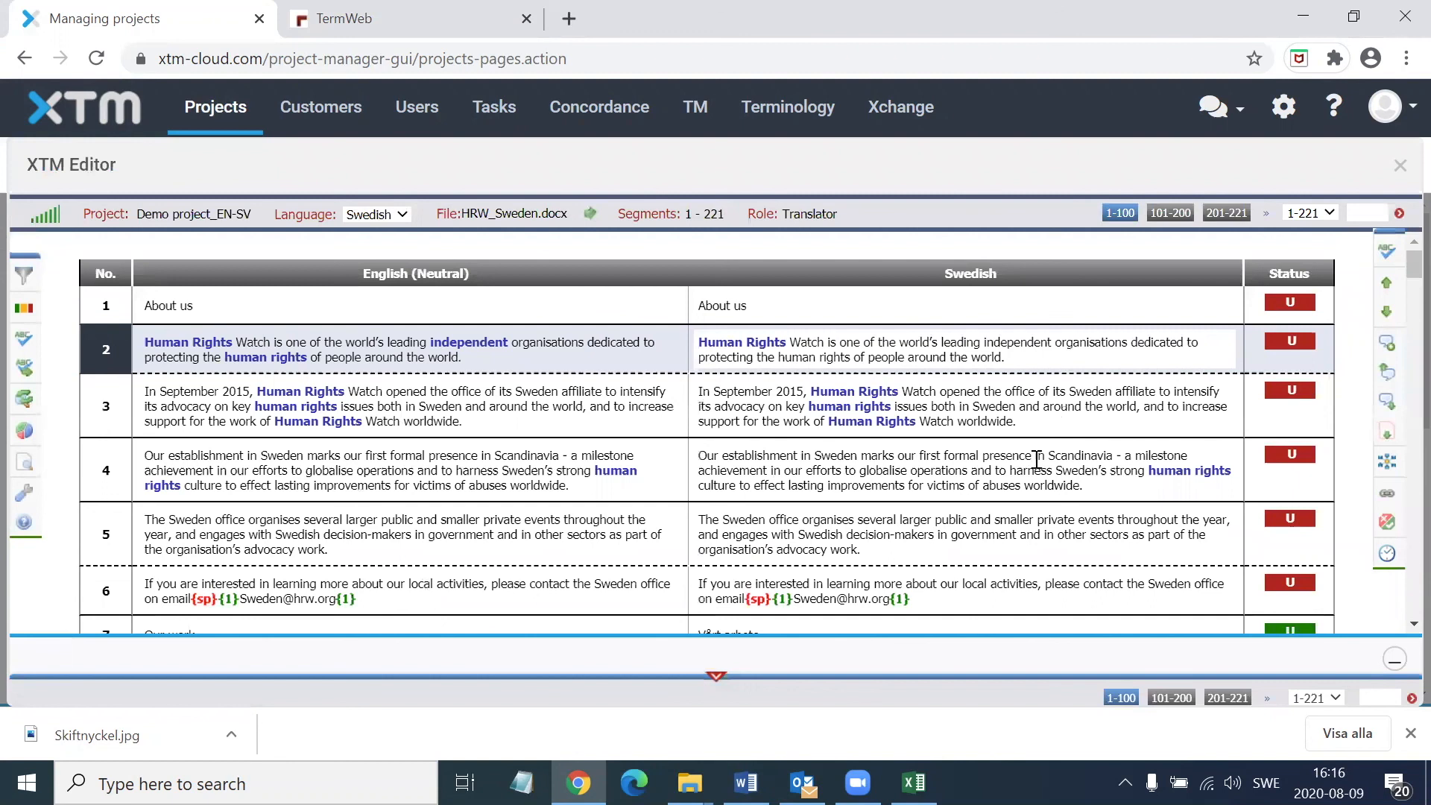
Activate several segments between 5 and 11 and examine which source terms are highlighted as known terminology
scroll(1006, 384, "down", 4)
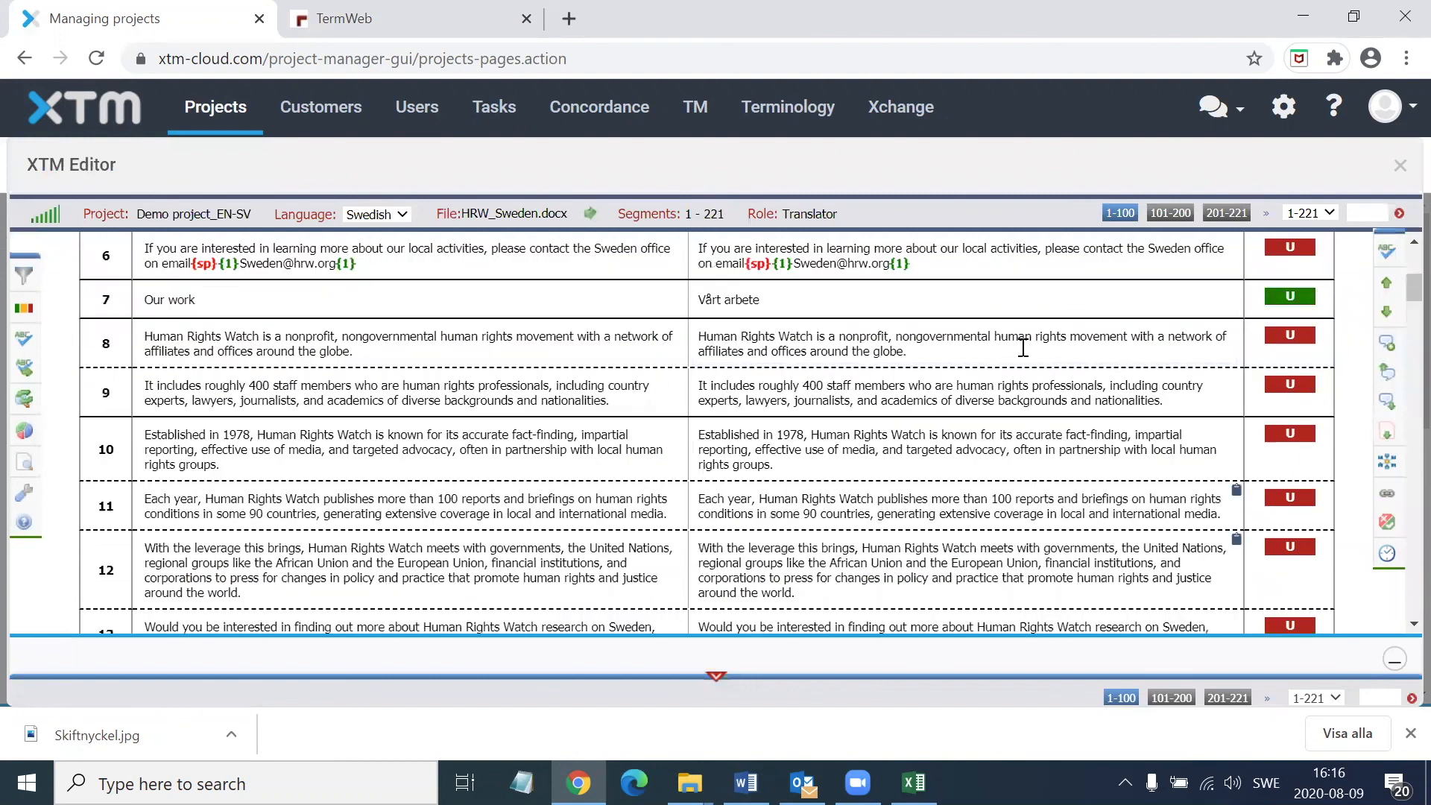
left_click(346, 391)
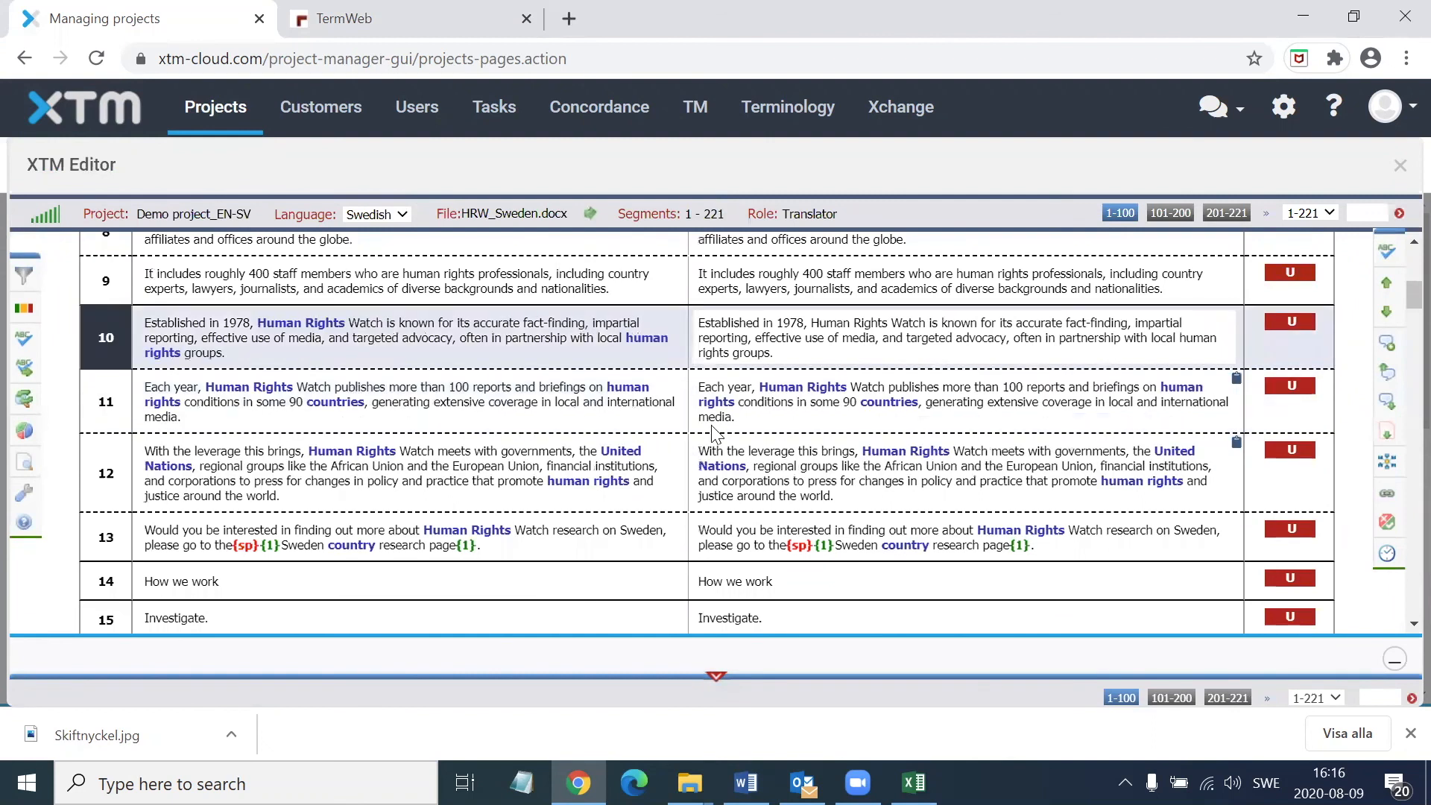
scroll(898, 401, "up", 1)
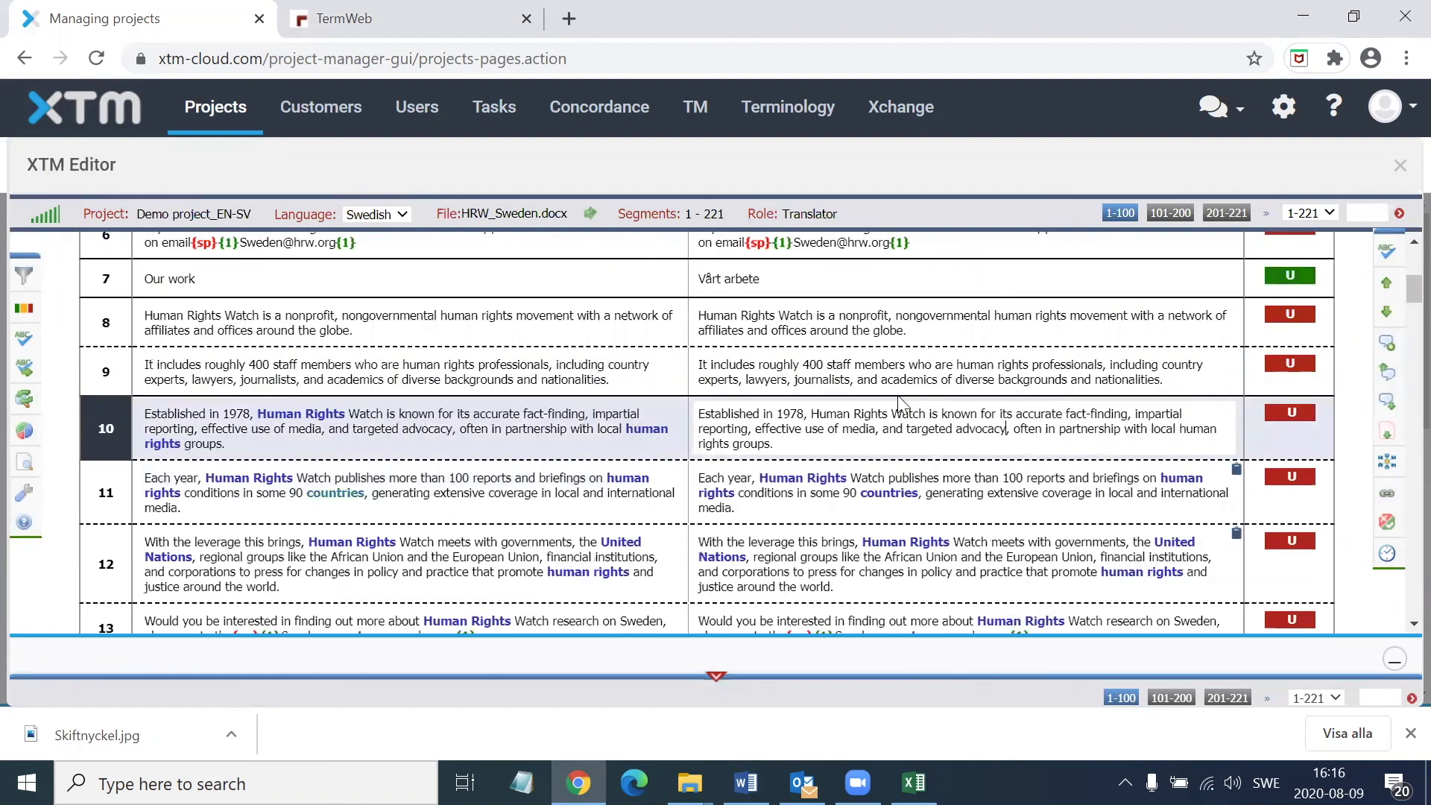
scroll(984, 373, "up", 1)
scroll(533, 559, "up", 1)
left_click(633, 368)
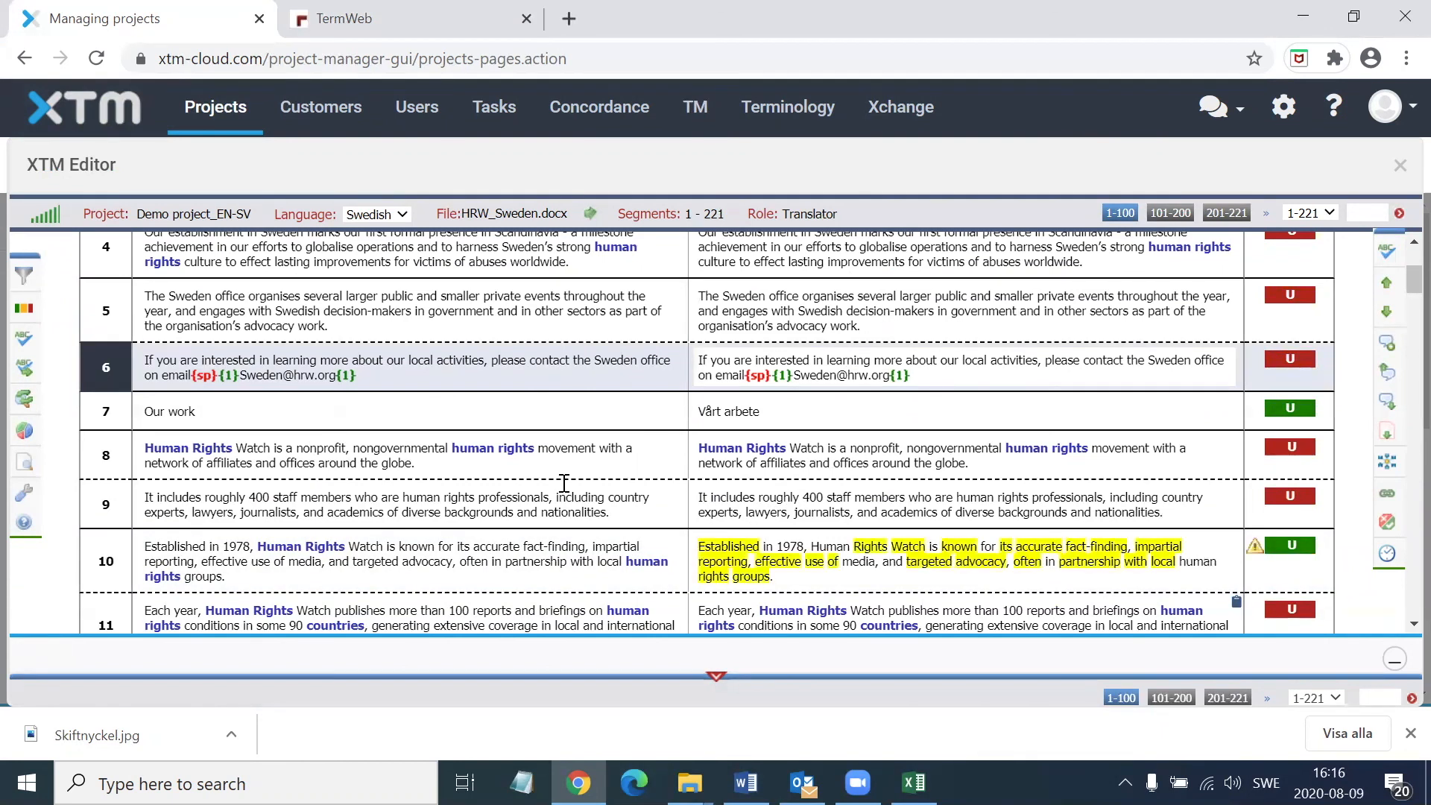
key("Up")
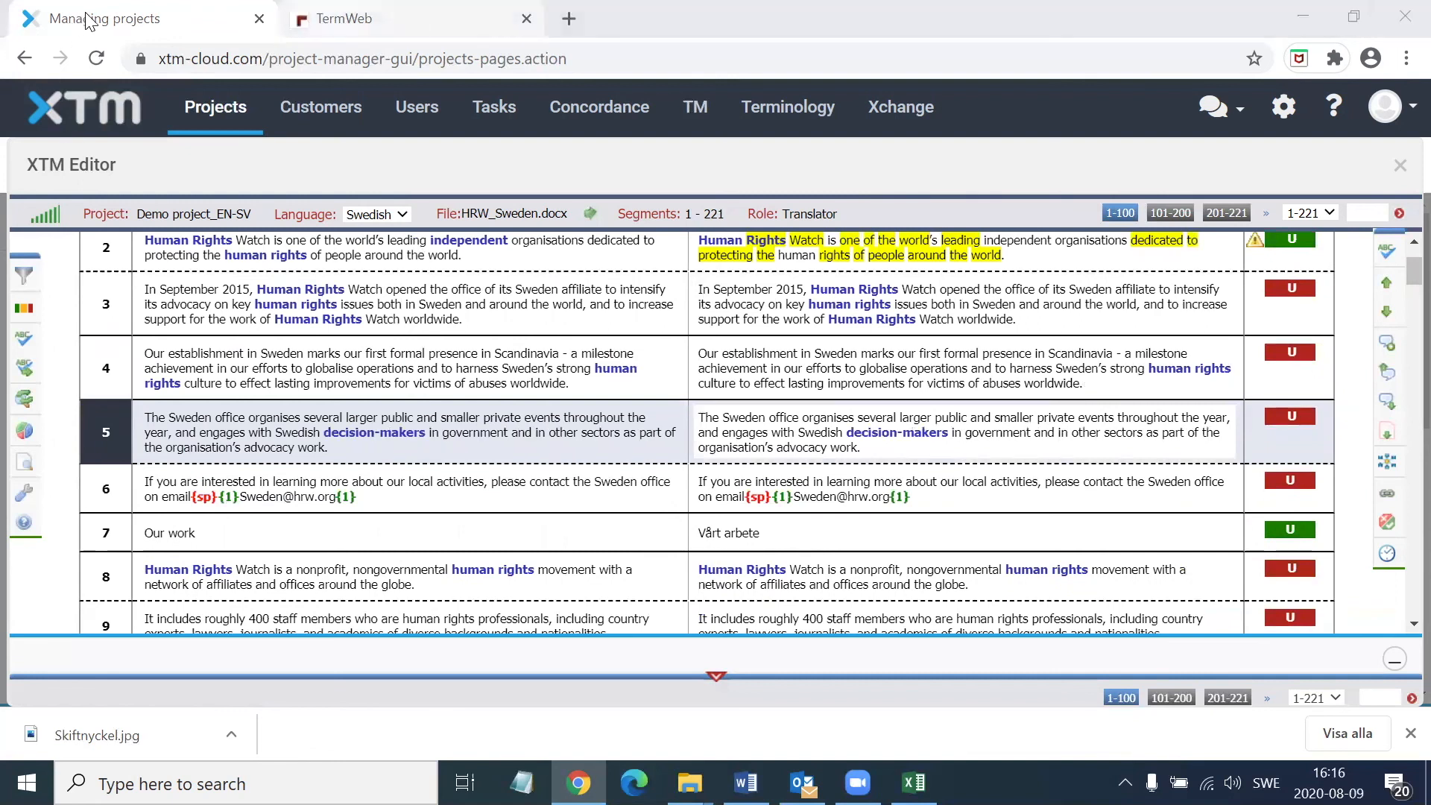
Check the United Nations entry in TermWeb, return to XTM, and view the terminology details of its Swedish term Förenta Nationerna in segment 12
key("ctrl+Tab")
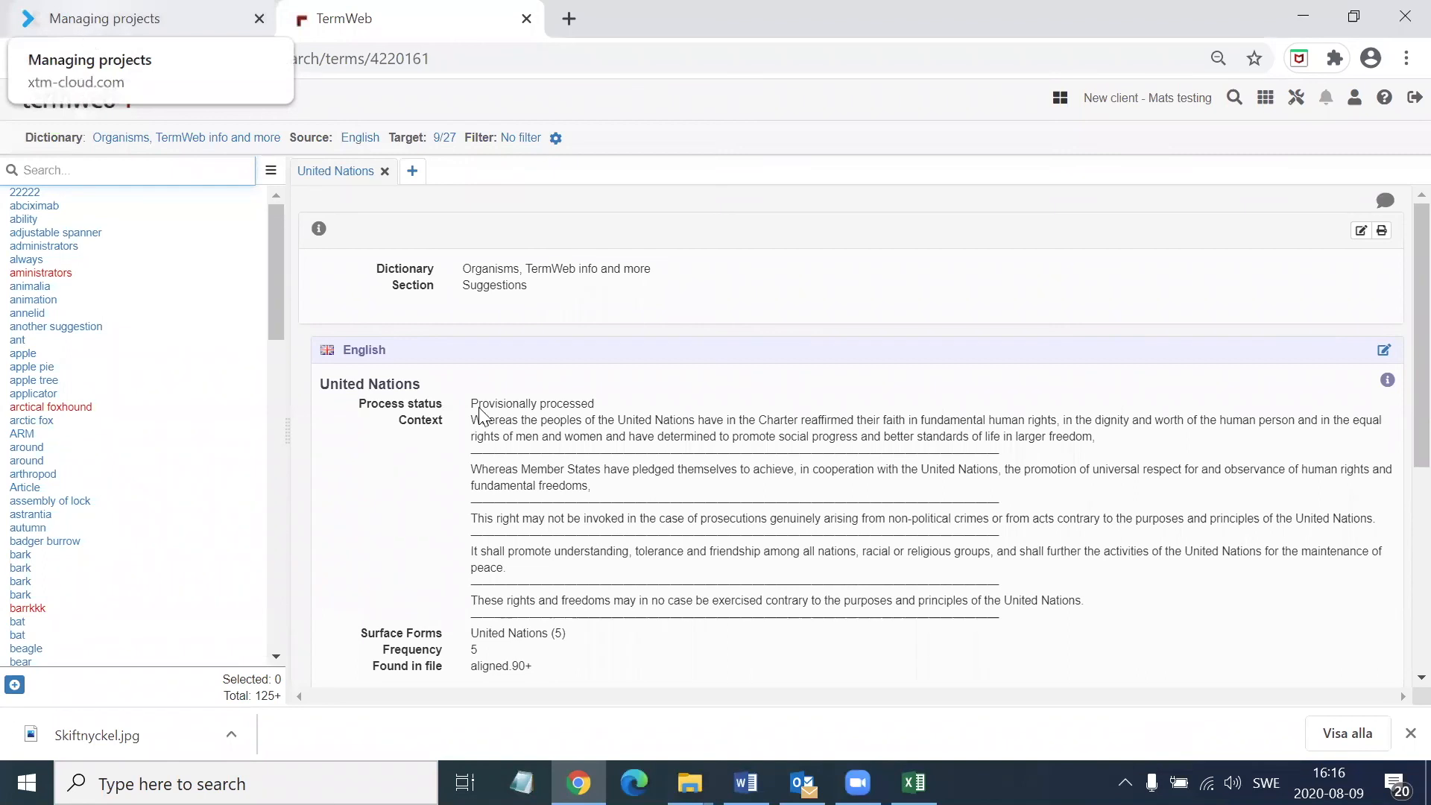
key("ctrl+Tab")
scroll(358, 376, "up", 1)
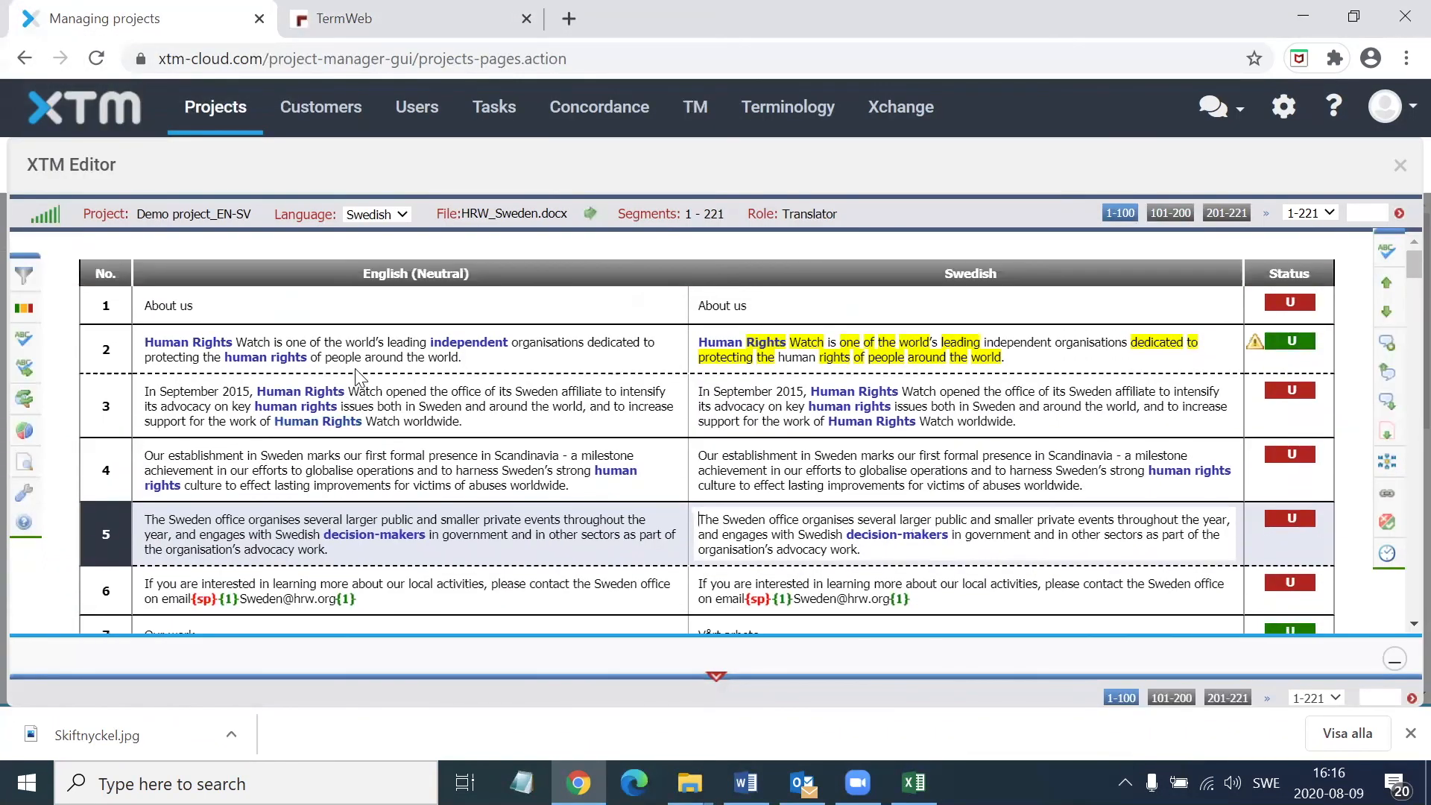
scroll(365, 461, "down", 2)
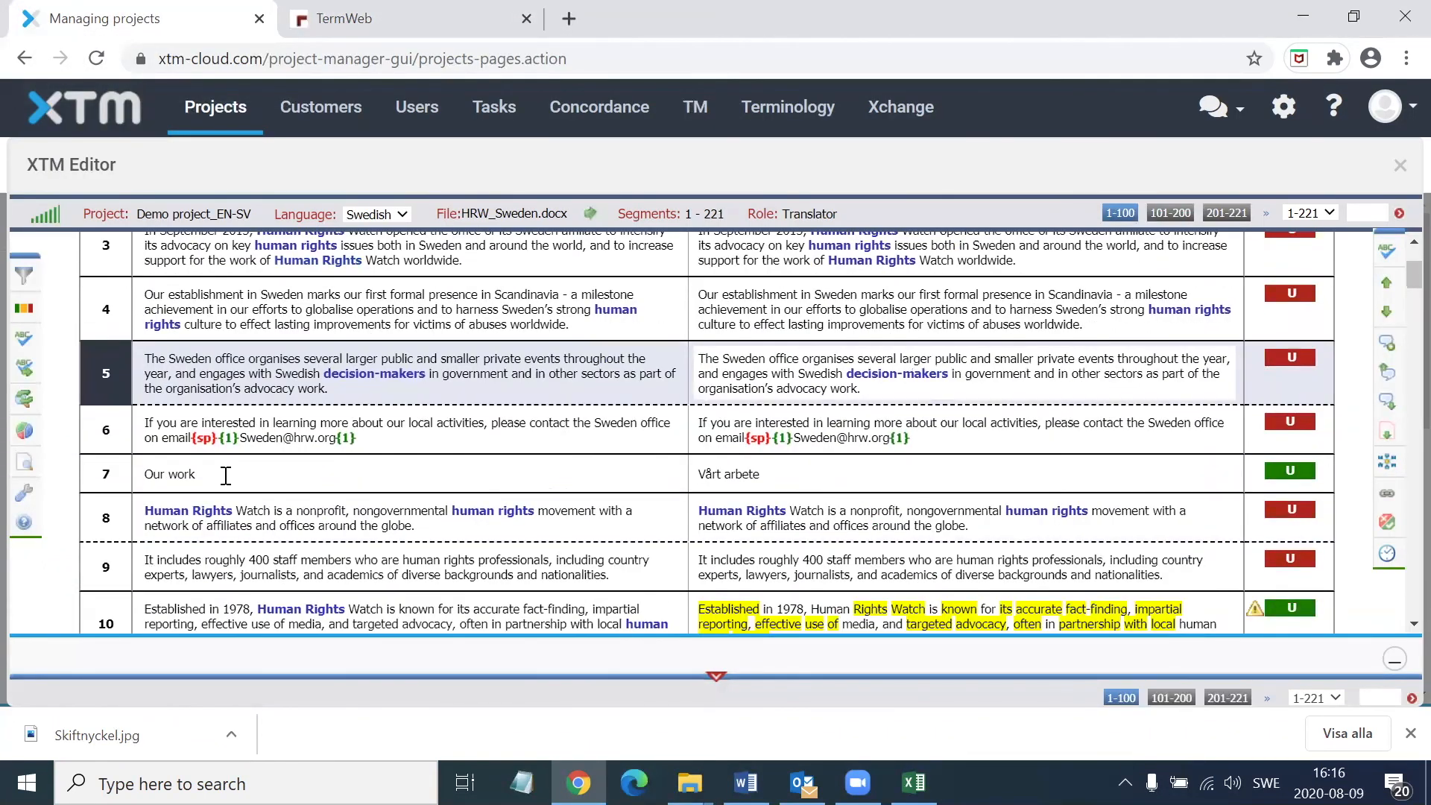
scroll(176, 477, "down", 4)
left_click(373, 506)
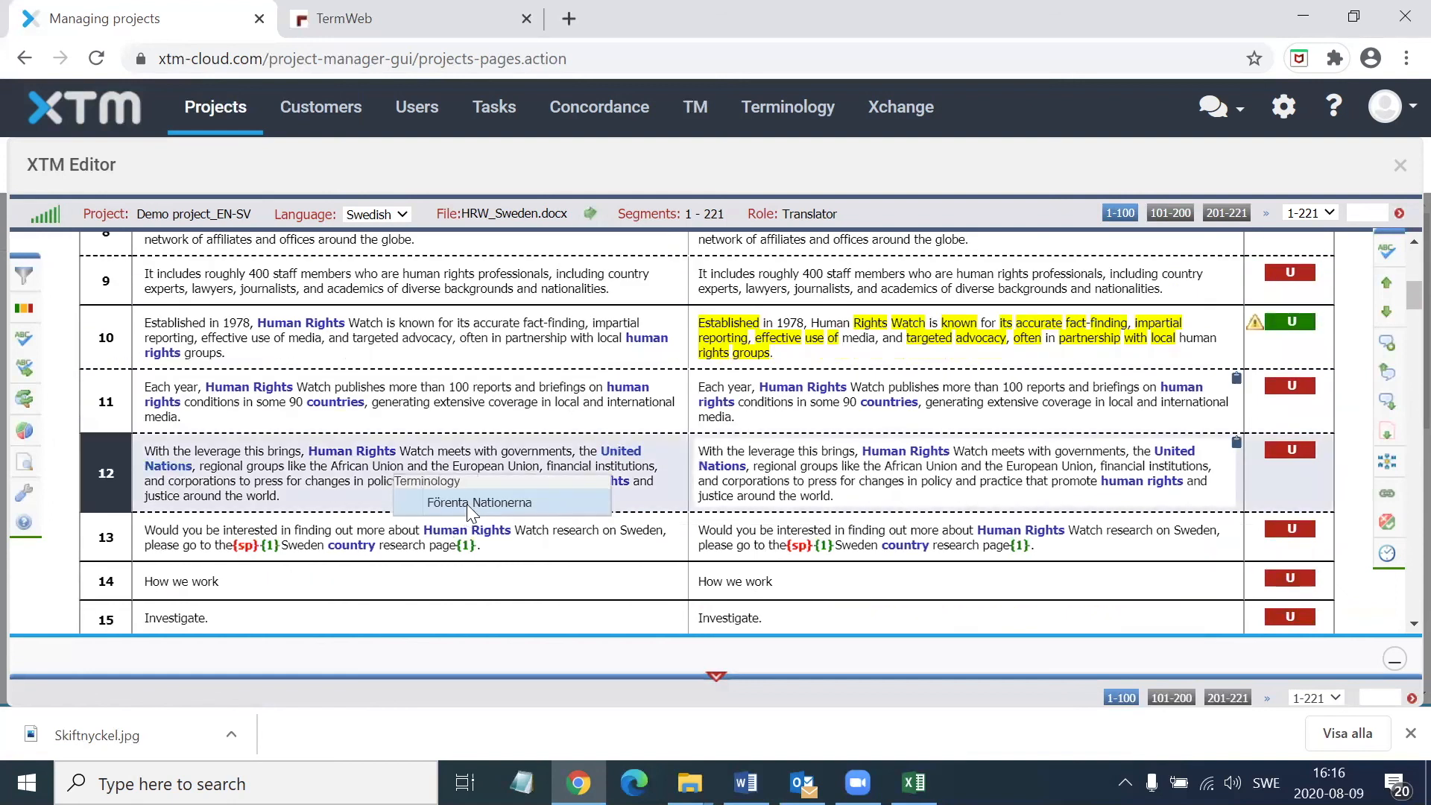
mouse_move(467, 503)
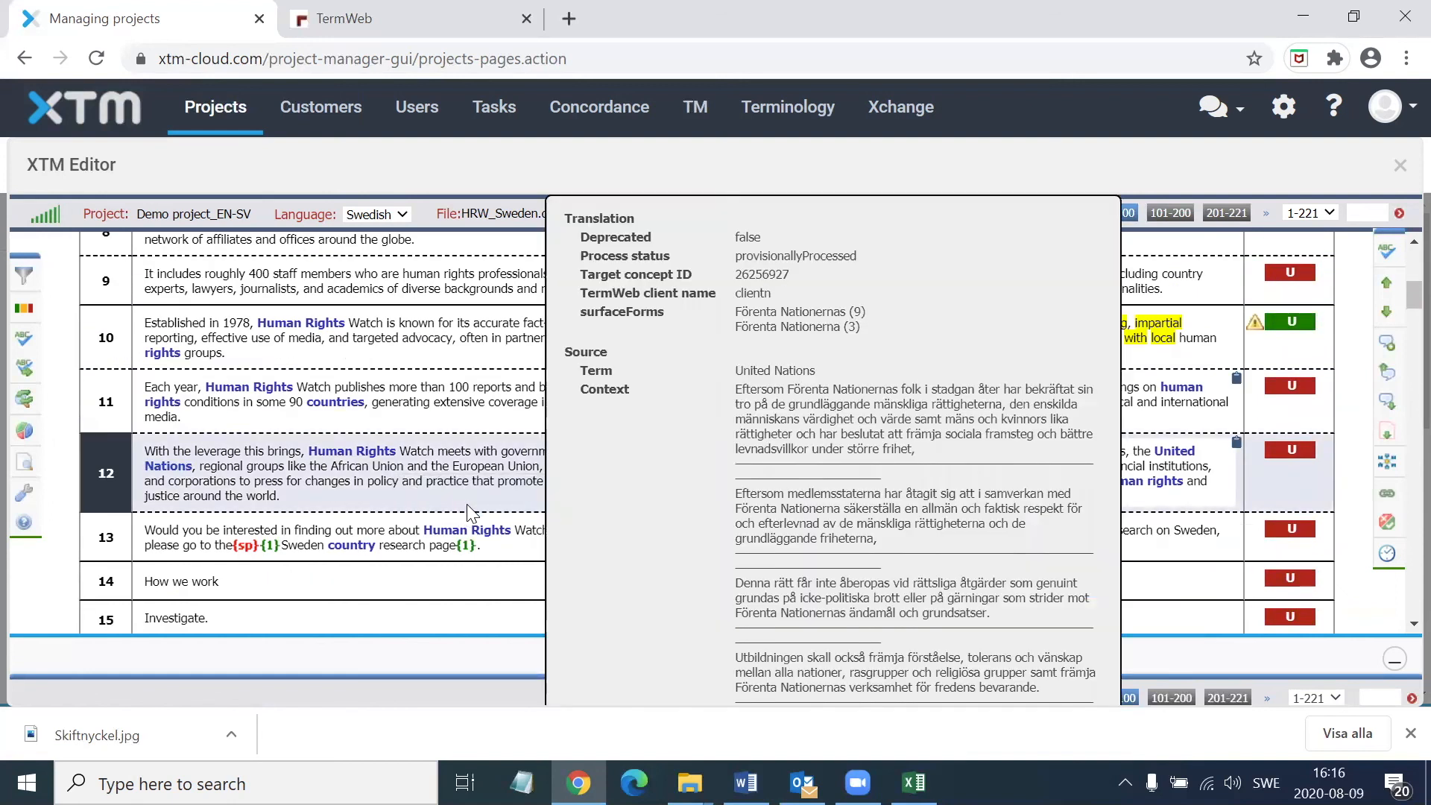
scroll(336, 327, "up", 6)
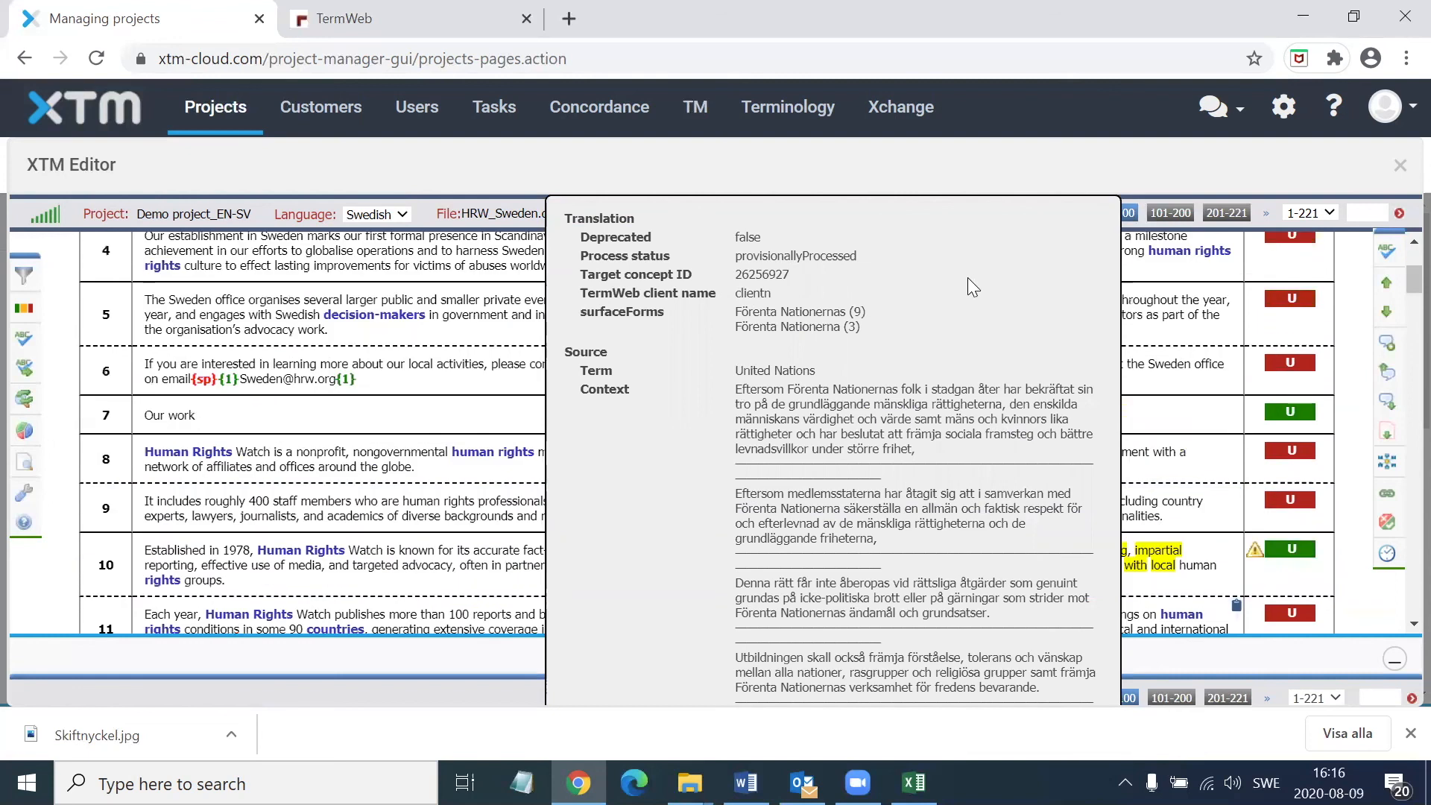